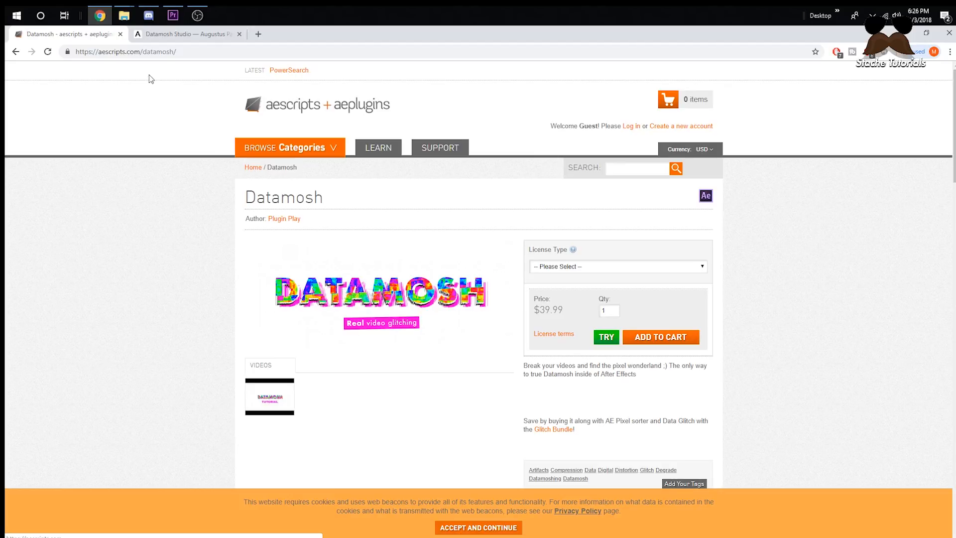
Find the Downloads section on the Datamosh Studio web page and download the Windows 64 bit version.
left_click(178, 36)
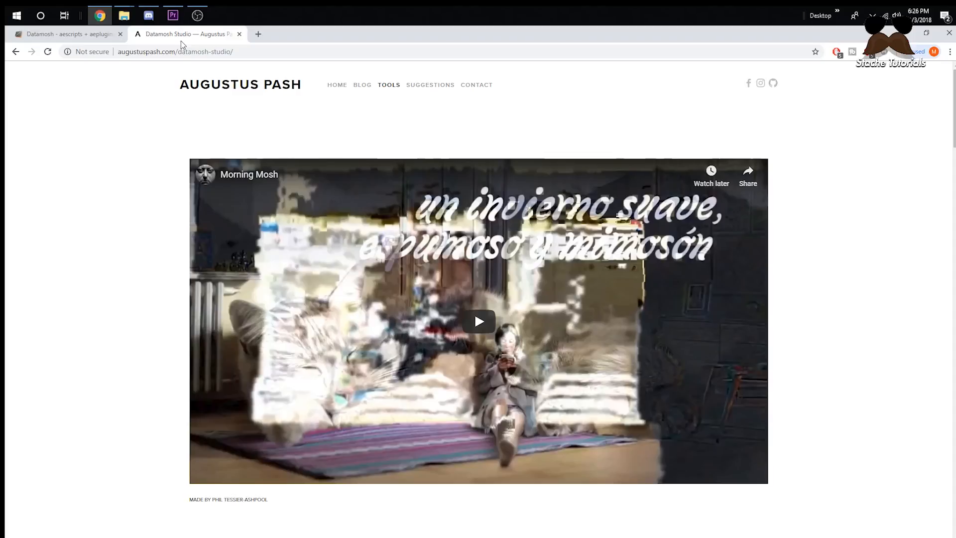
scroll(169, 125, "down", 5)
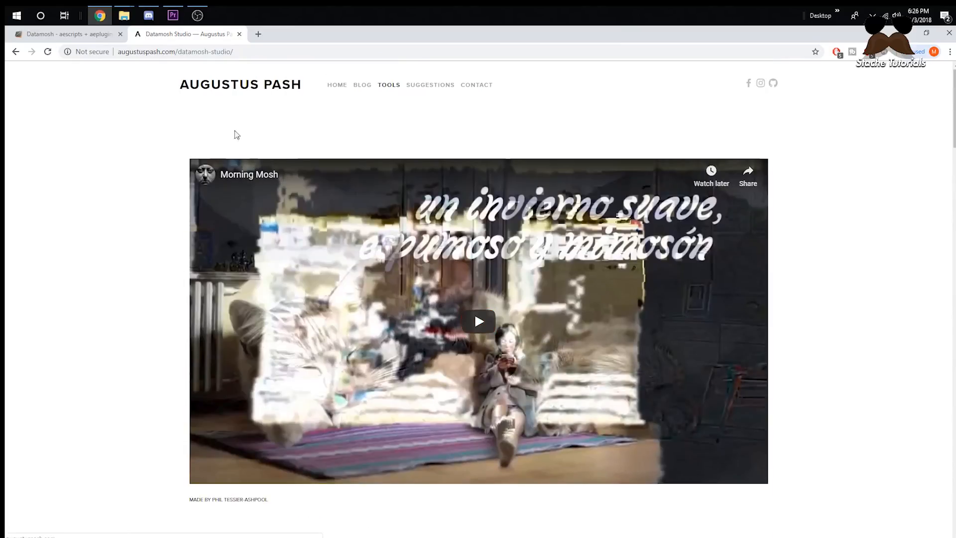
scroll(234, 133, "down", 6)
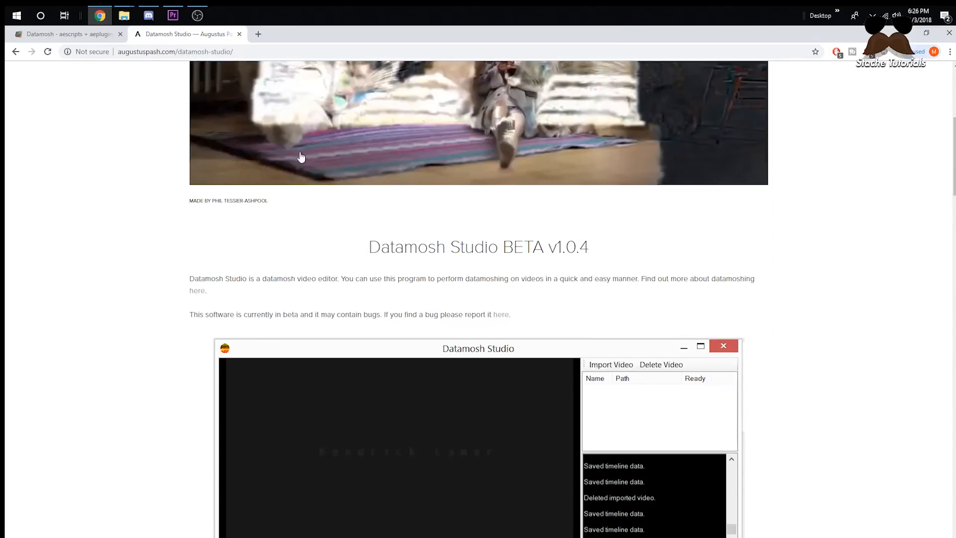
scroll(301, 157, "up", 5)
scroll(431, 213, "down", 20)
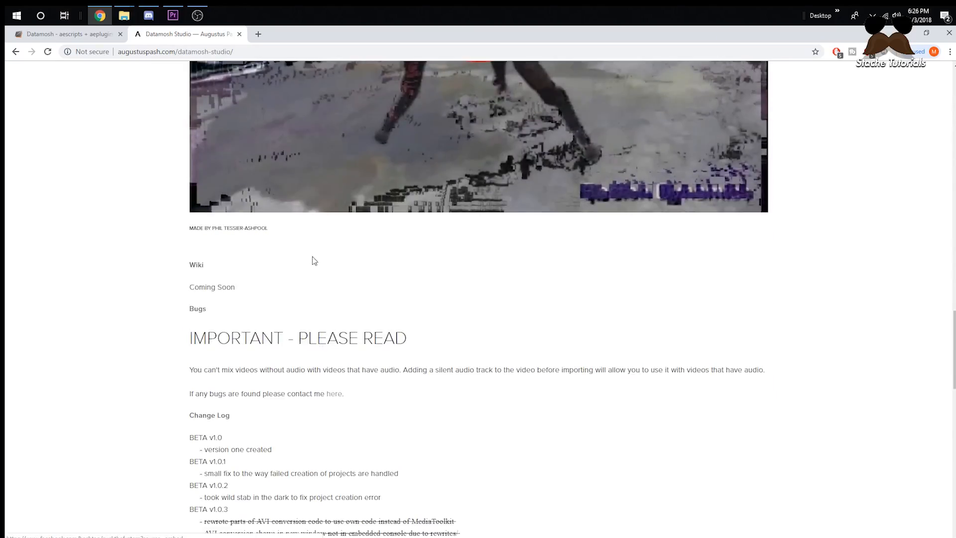
scroll(314, 260, "down", 7)
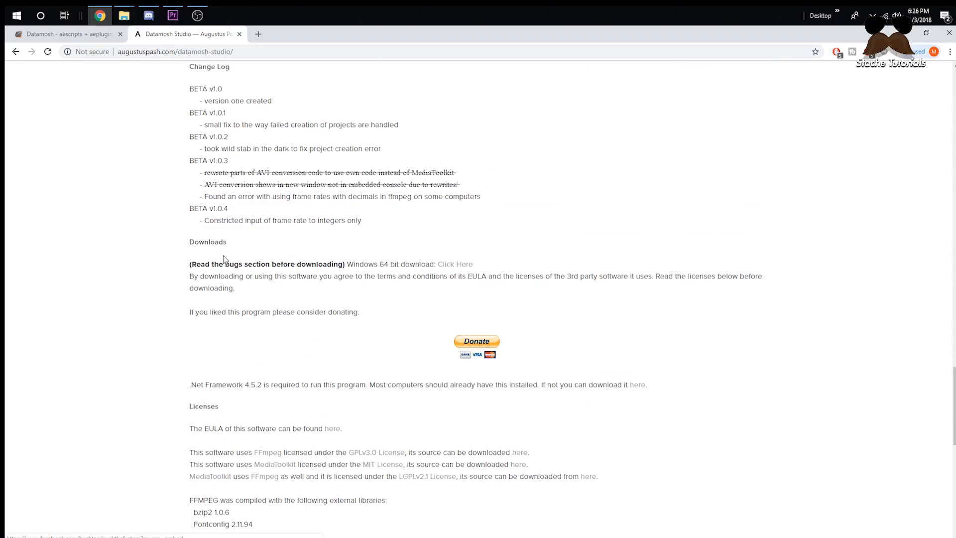
left_click(455, 267)
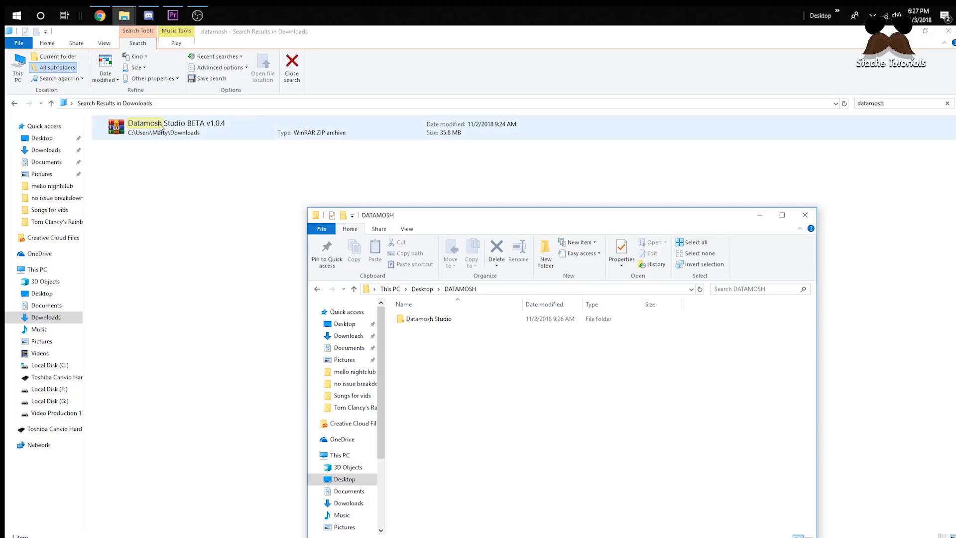
Open the downloaded Datamosh Studio BETA v1.0.4 archive and inspect the Datamosh Studio folder inside it.
left_click(169, 131)
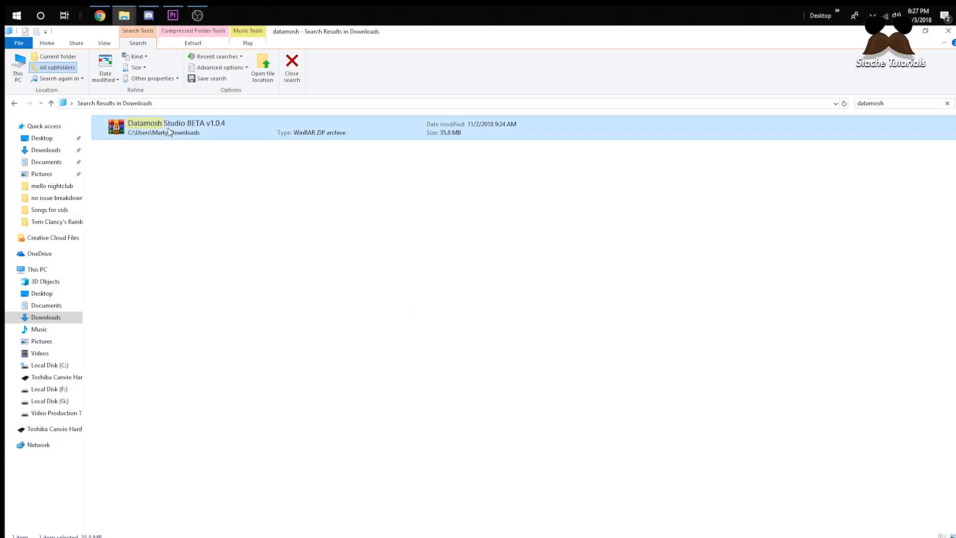
double_click(169, 131)
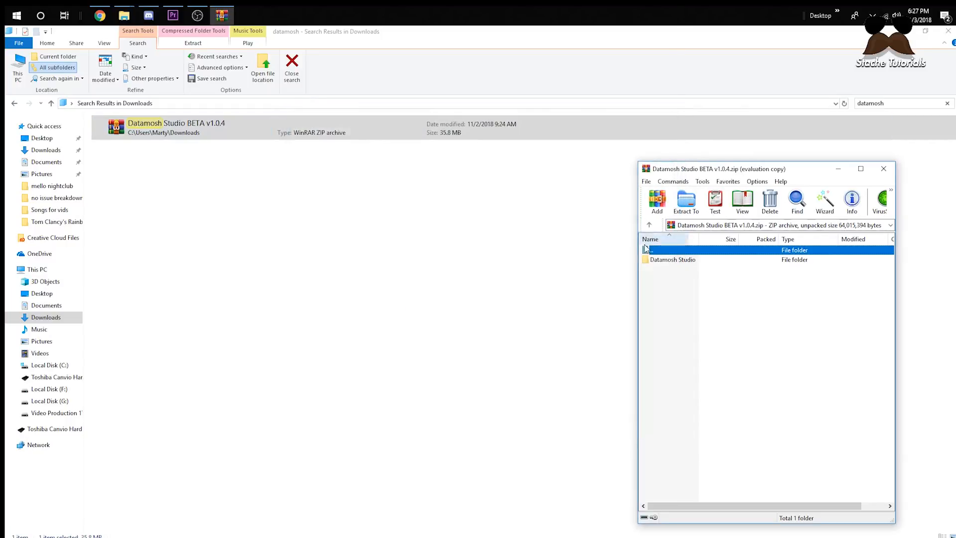
left_click(666, 262)
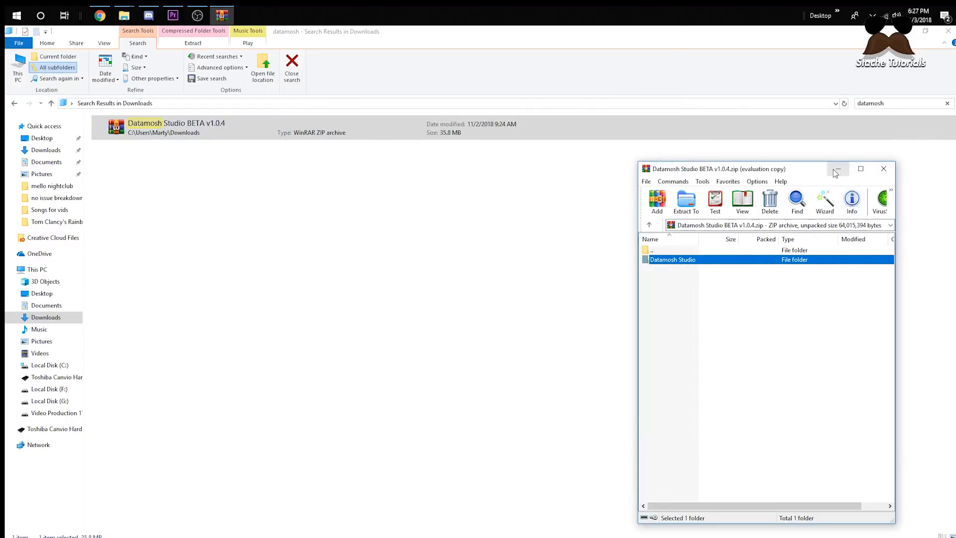
left_click(836, 171)
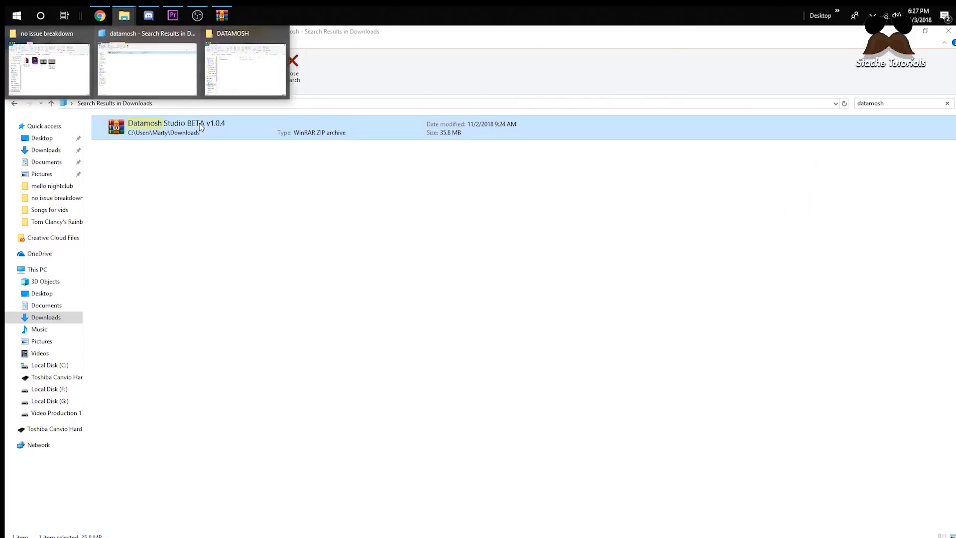
View the contents of the extracted Datamosh Studio folder inside the DATAMOSH desktop folder.
left_click(264, 64)
double_click(438, 321)
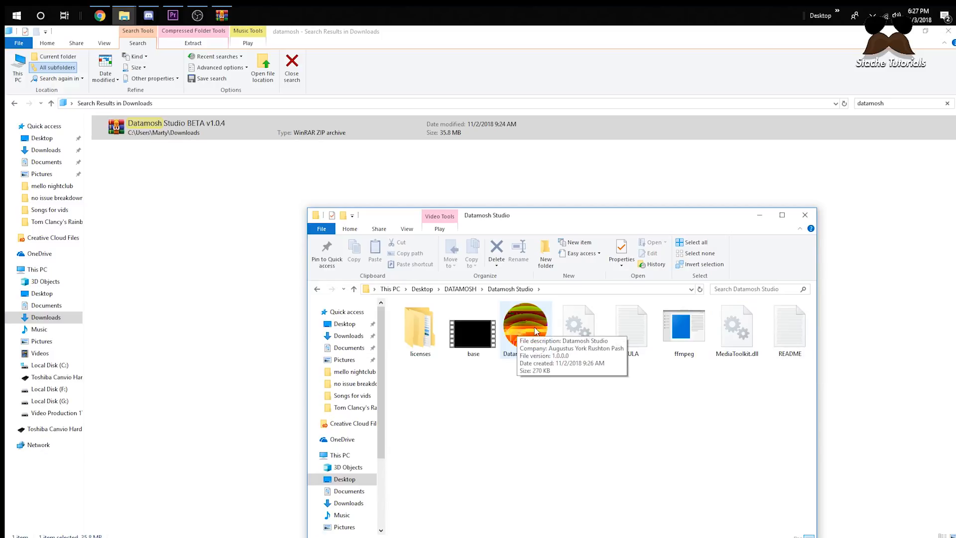
left_click(759, 215)
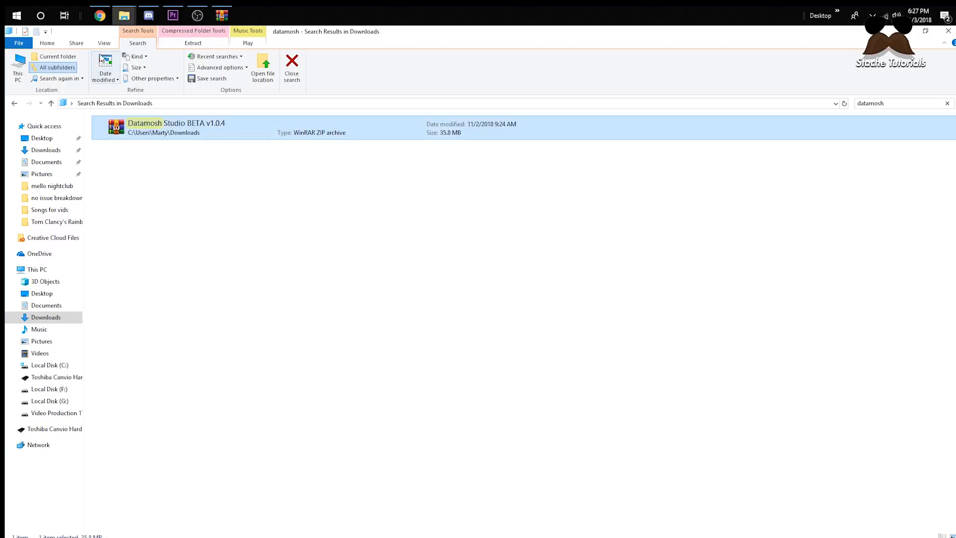
Preview the datamosh b4 clip from the no issue breakdown folder and close the player.
mouse_move(122, 11)
left_click(53, 62)
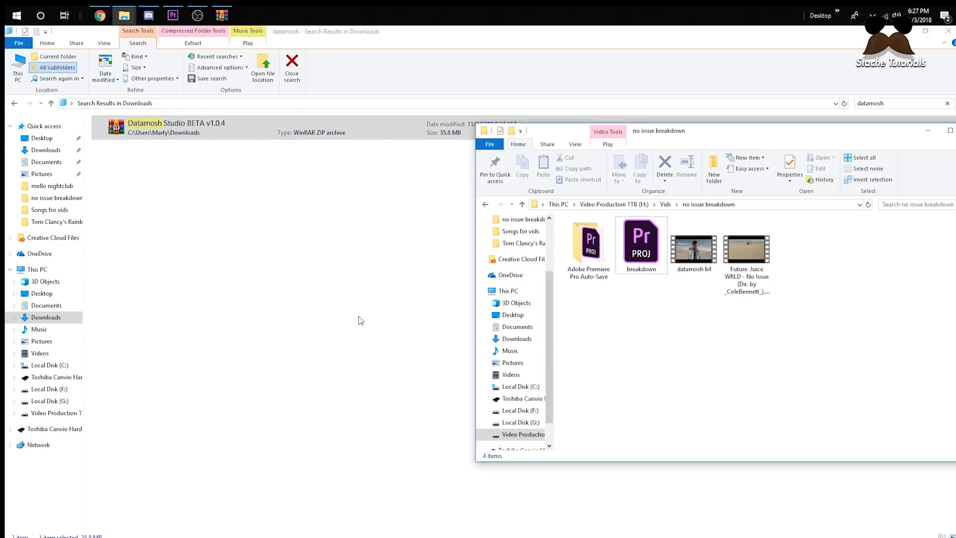
double_click(695, 252)
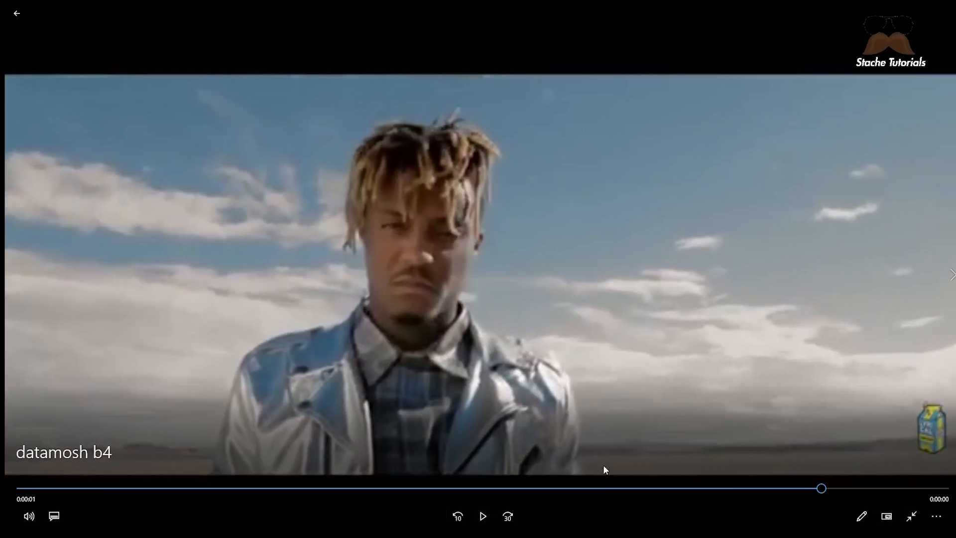
left_click(911, 516)
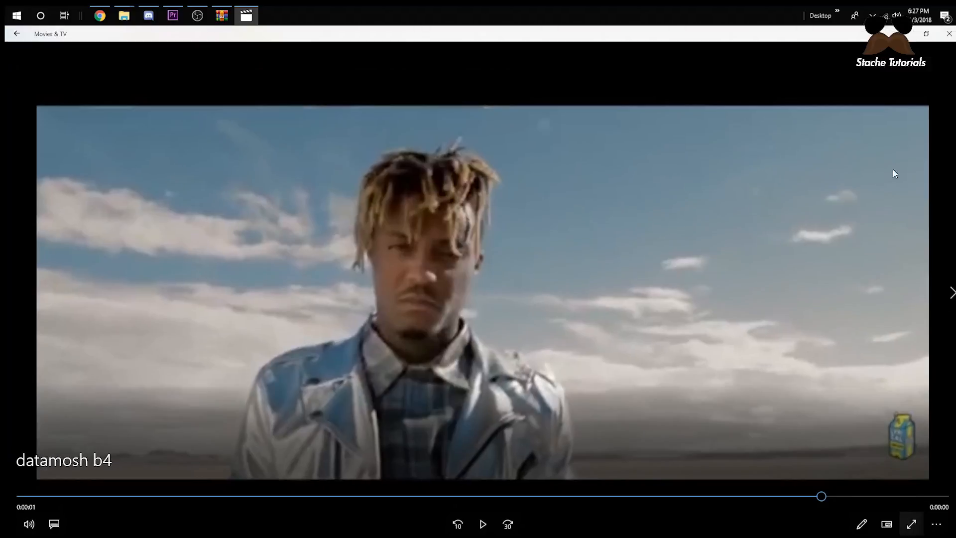
left_click(937, 37)
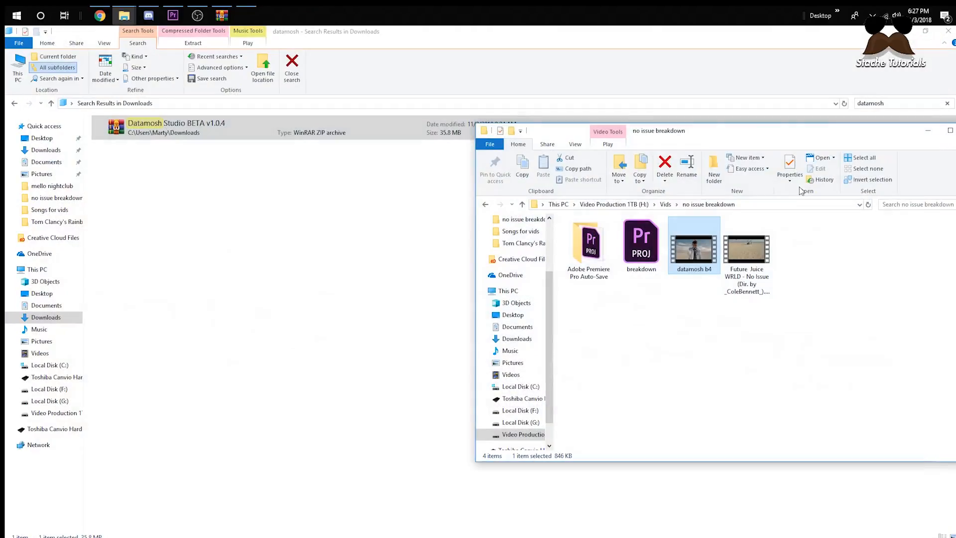
Create a new folder named datmosh inside the no issue breakdown folder.
right_click(672, 325)
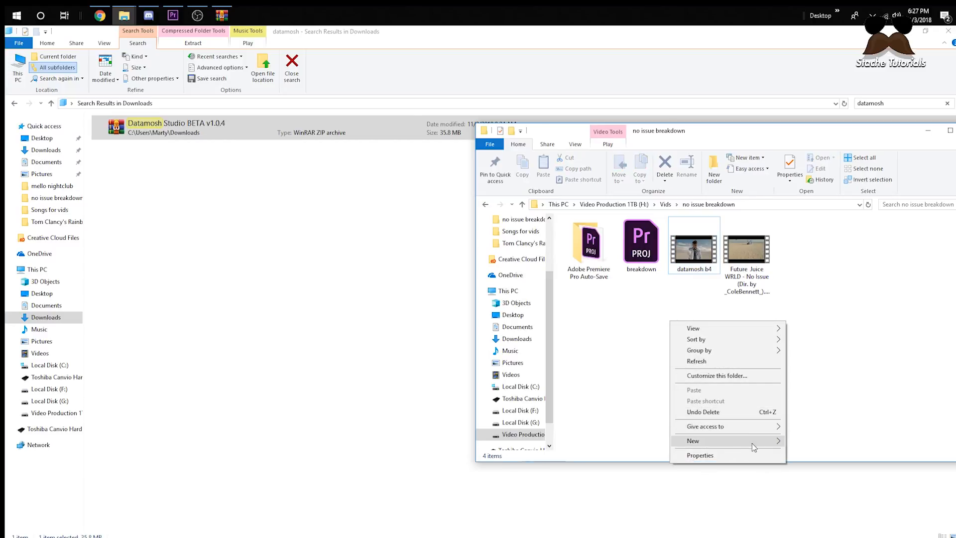
mouse_move(752, 444)
left_click(826, 309)
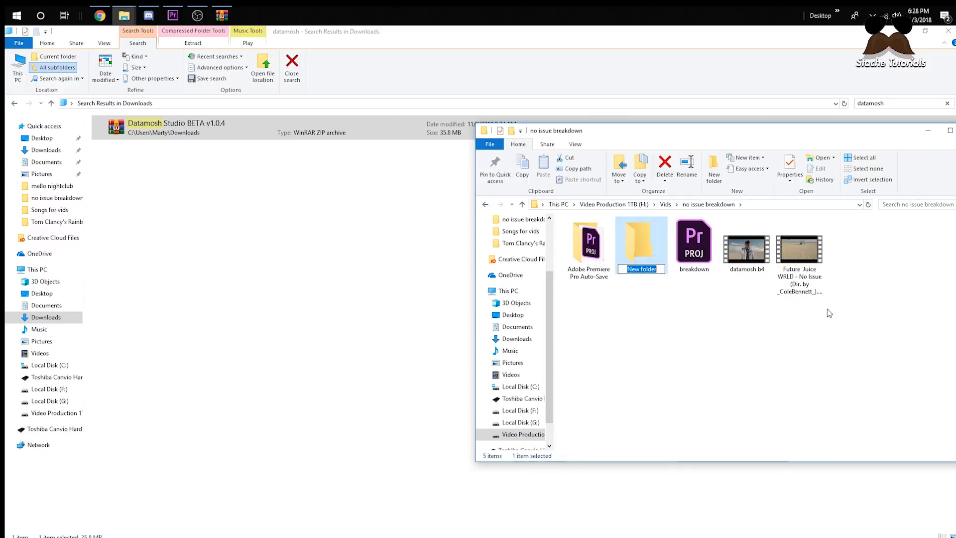
type("datmosh")
key("Return")
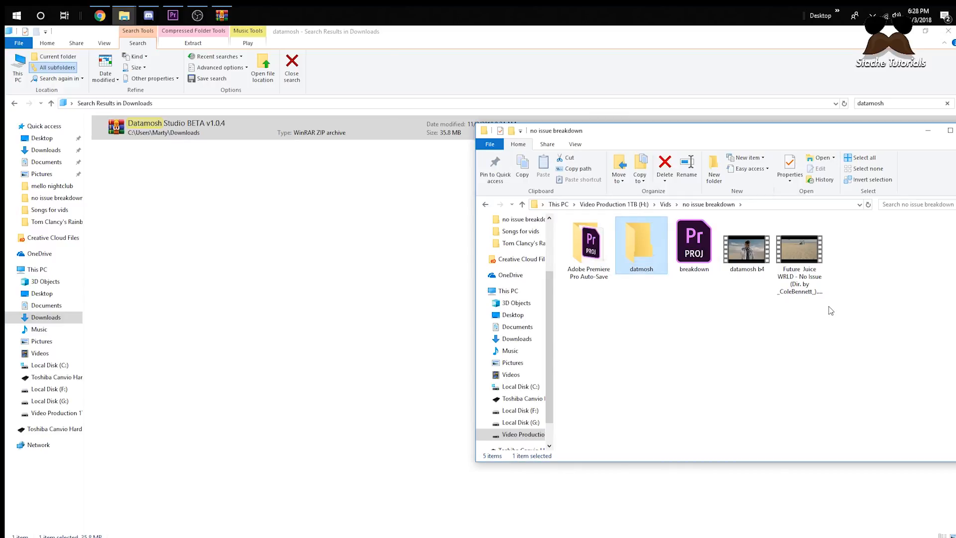
left_click(319, 191)
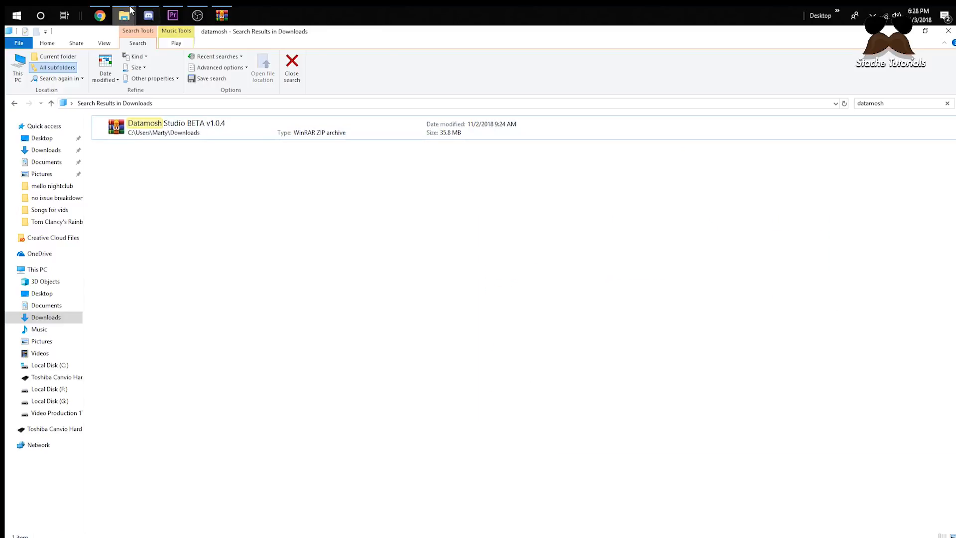
Launch the Datamosh Studio application from its extracted folder on the desktop.
mouse_move(127, 12)
left_click(245, 60)
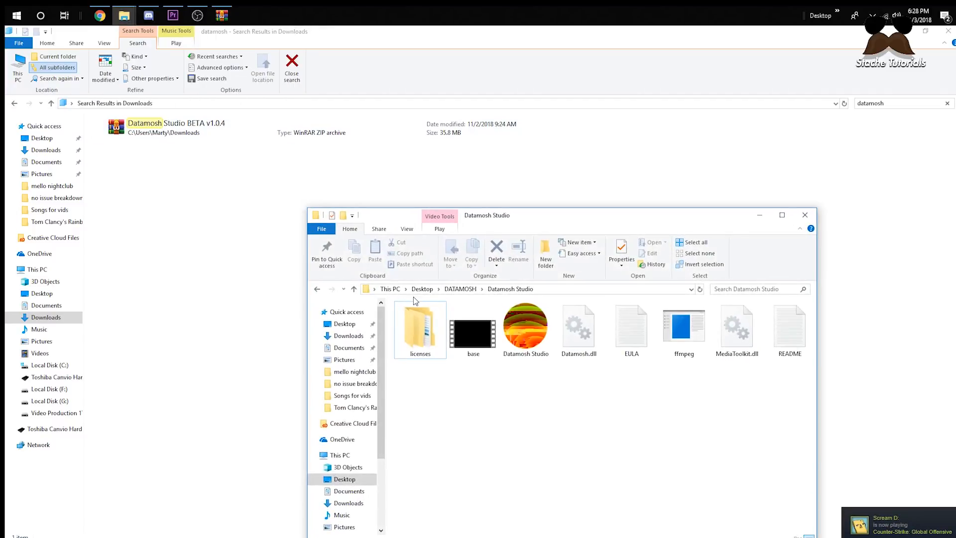
left_click_drag(551, 214, 427, 141)
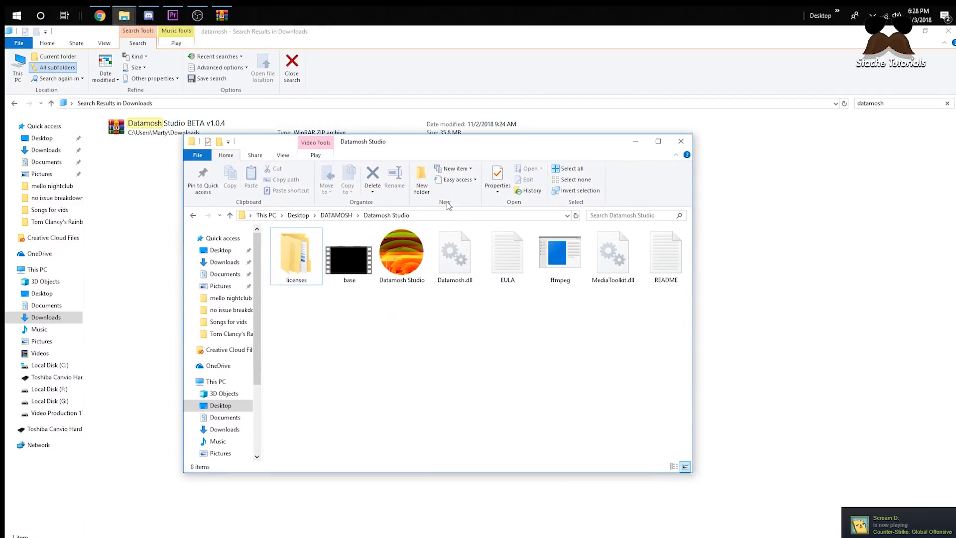
left_click(409, 251)
double_click(409, 252)
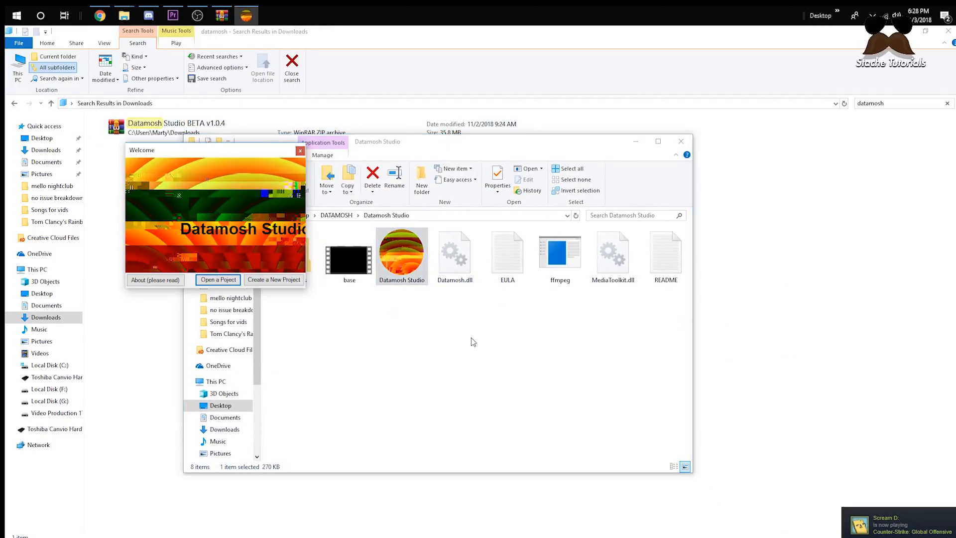
Create a new project in the datmosh folder under Video Production 1TB (H:), Vids, no issue breakdown.
left_click(284, 282)
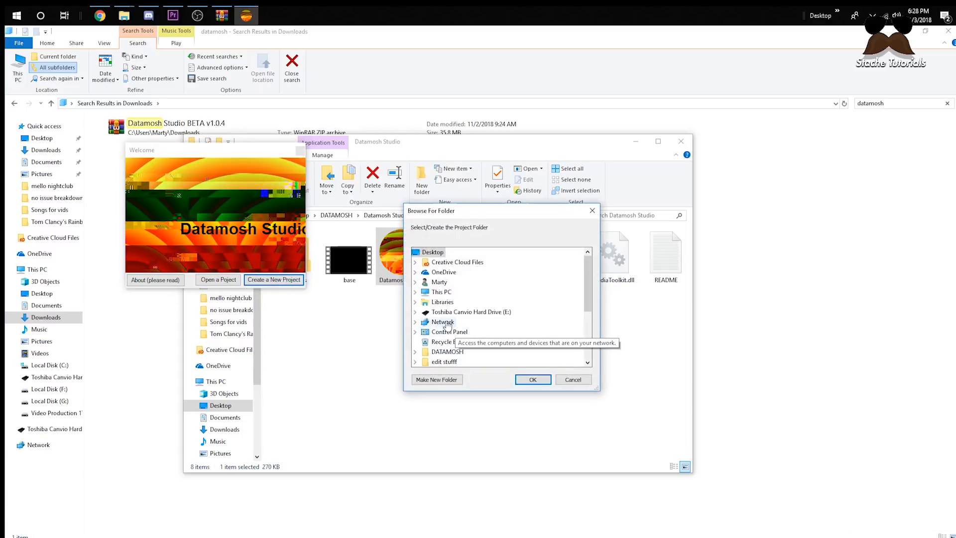
left_click(415, 292)
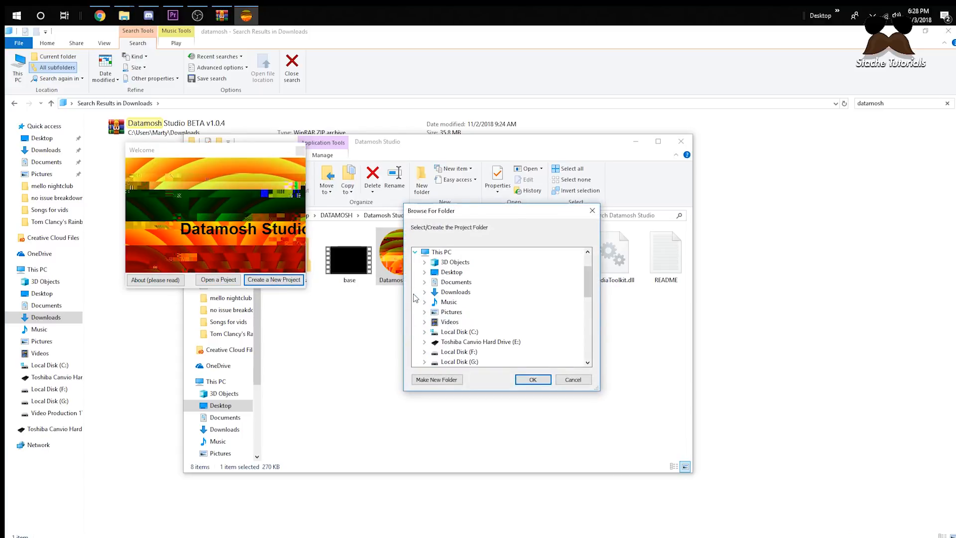
scroll(438, 347, "down", 2)
double_click(463, 312)
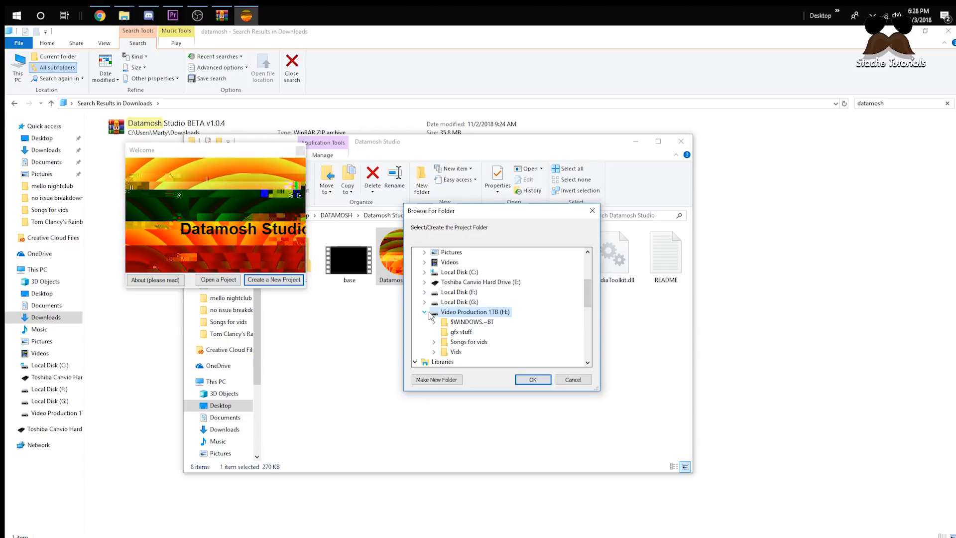
double_click(455, 351)
double_click(461, 363)
left_click(478, 362)
left_click(532, 380)
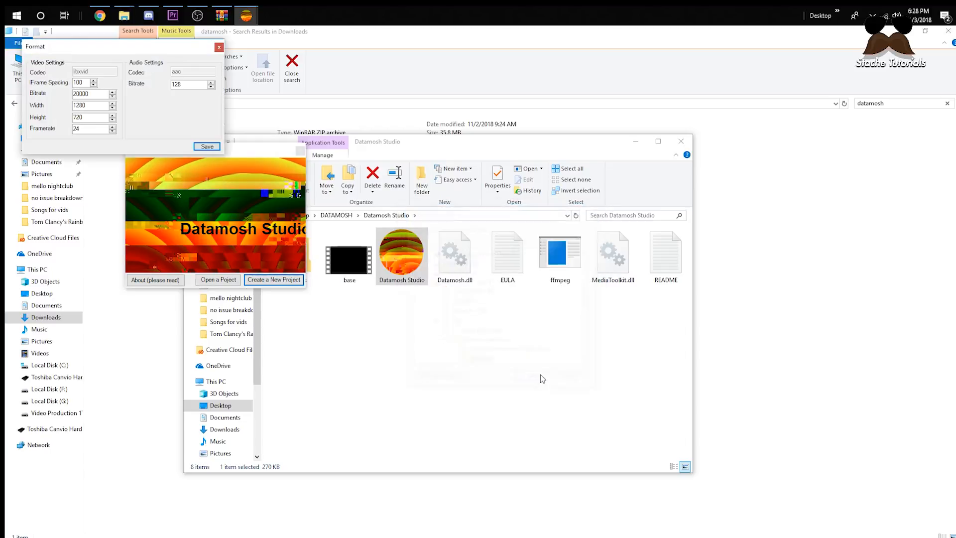
Change the video width and height in the project's format settings and save the format.
left_click_drag(166, 49, 529, 182)
left_click(635, 143)
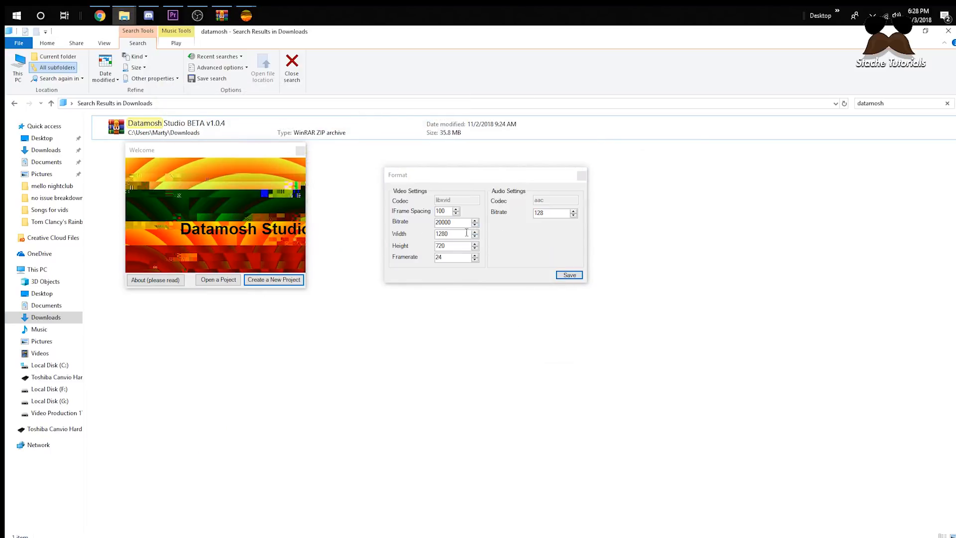
left_click_drag(468, 233, 404, 239)
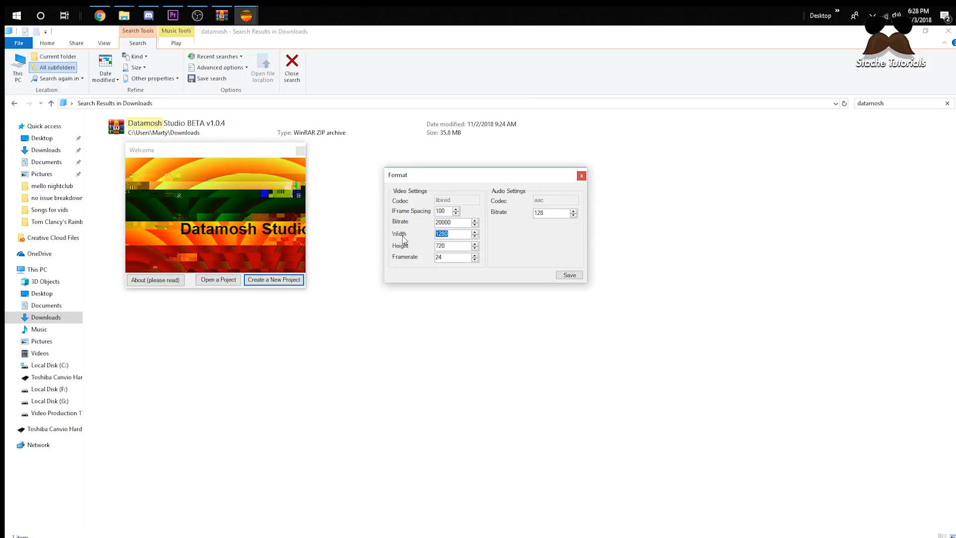
type("1")
key("Tab")
type("10")
left_click(558, 277)
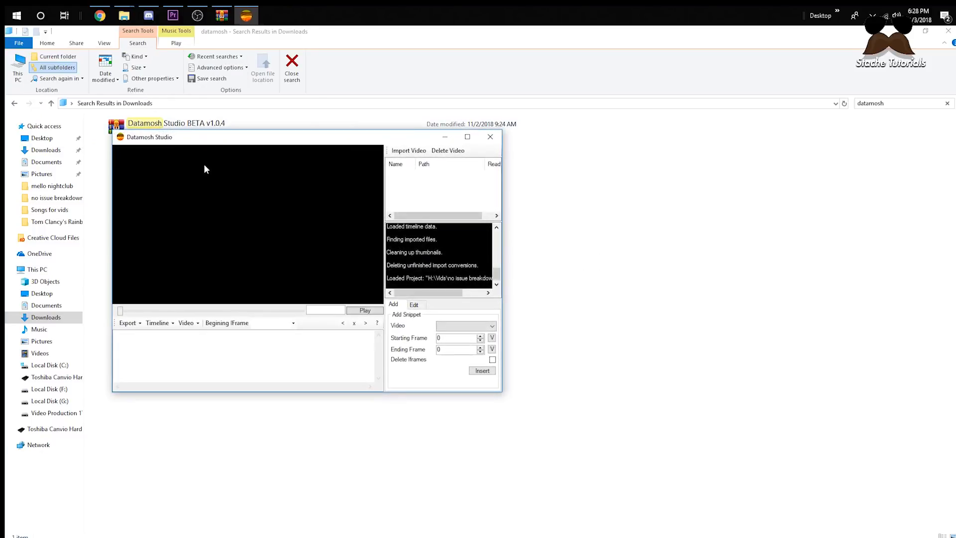
Maximize the program window and import the MP4 clip datamosh b4 from the no issue breakdown folder.
double_click(328, 139)
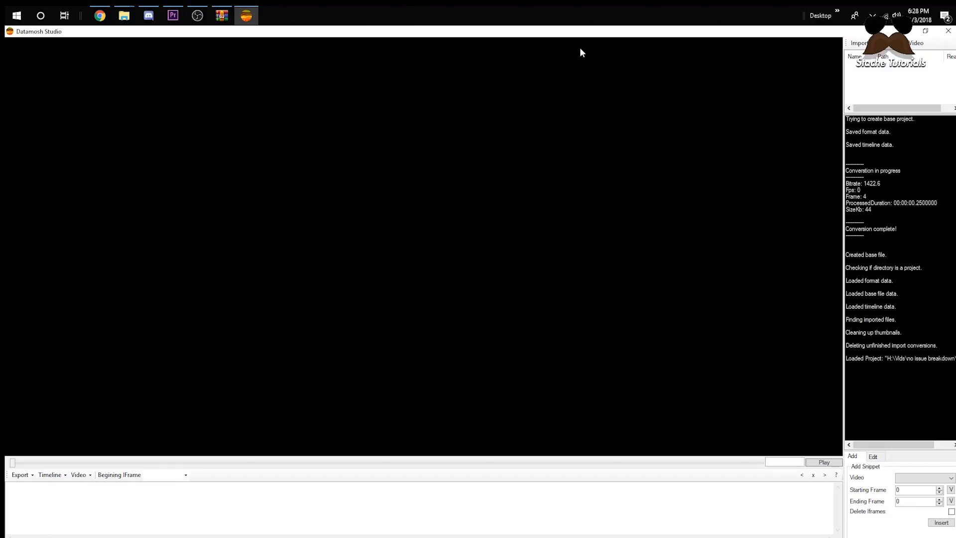
left_click(860, 43)
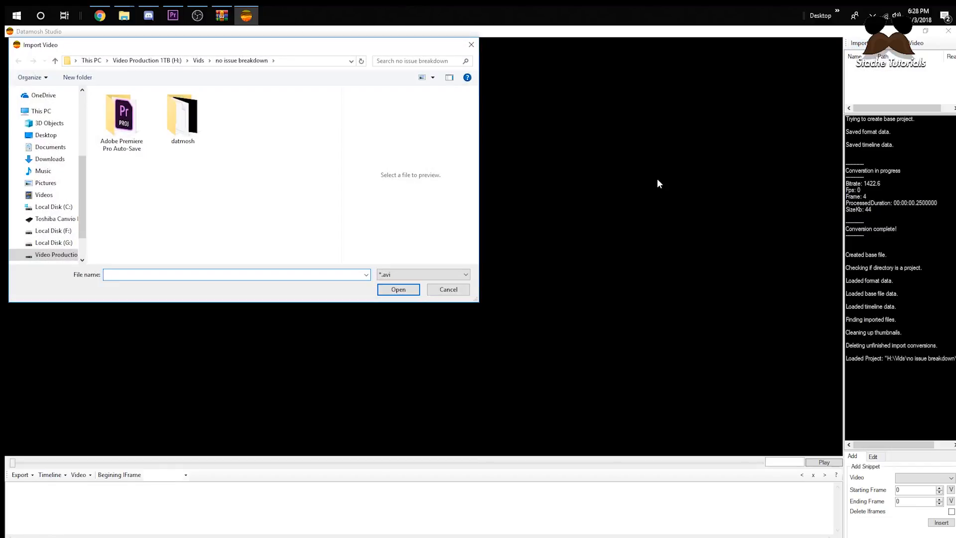
left_click(204, 60)
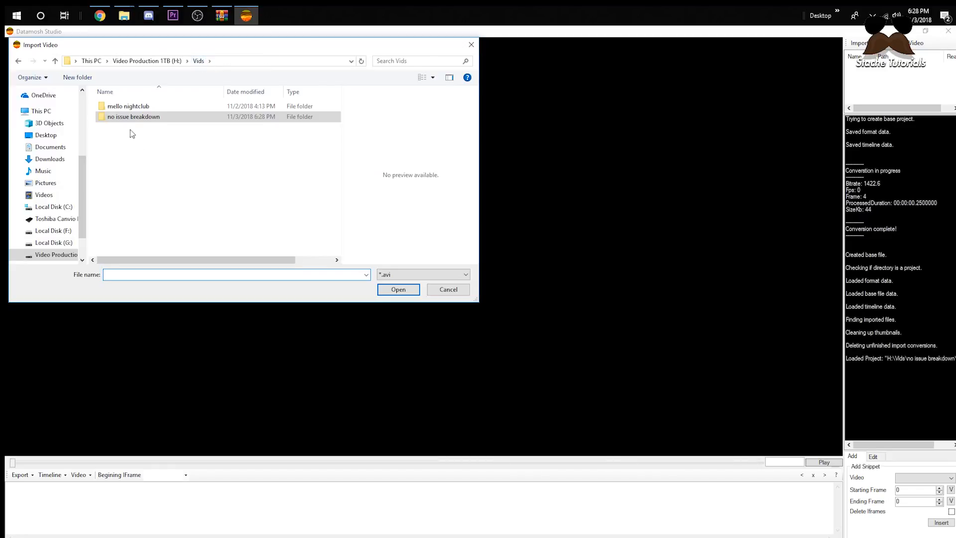
double_click(133, 117)
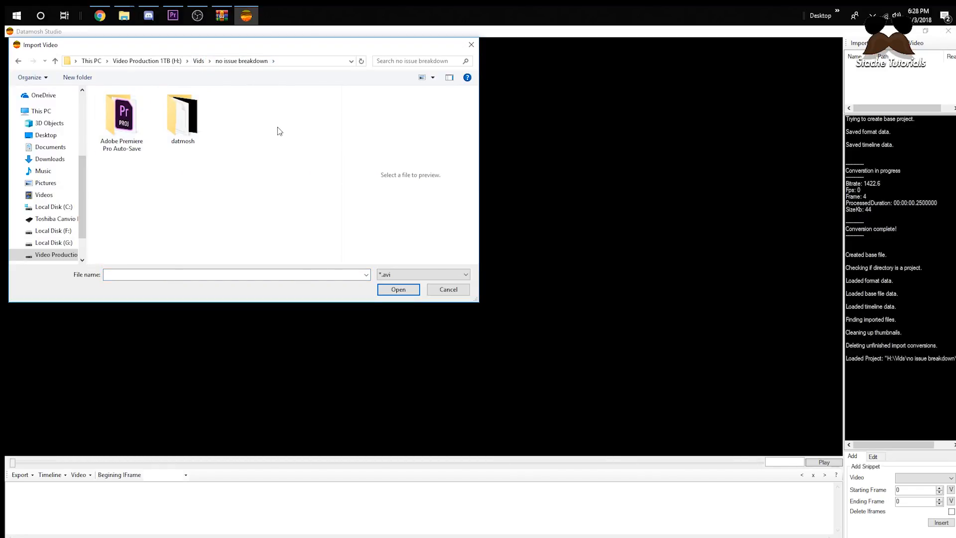
left_click(407, 274)
left_click(397, 292)
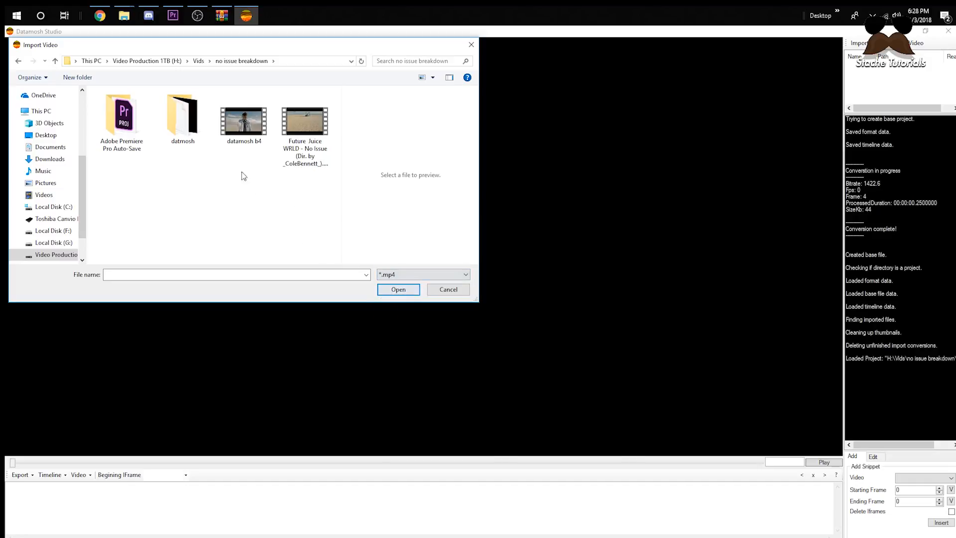
left_click(407, 274)
left_click(393, 299)
left_click(401, 274)
left_click(396, 293)
left_click(242, 124)
left_click(391, 291)
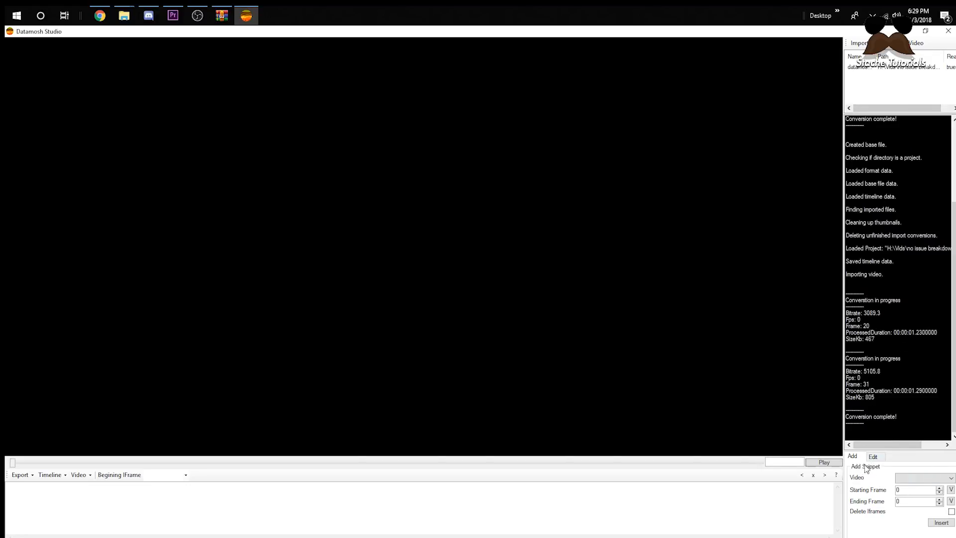
Load datamosh b4 as the snippet video and rewind its preview to frame 0.
left_click(938, 478)
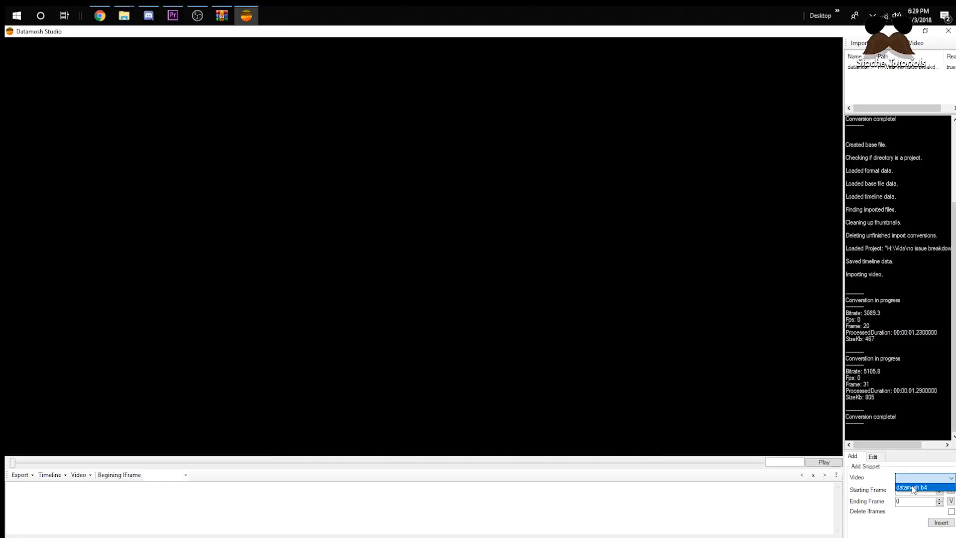
left_click(914, 488)
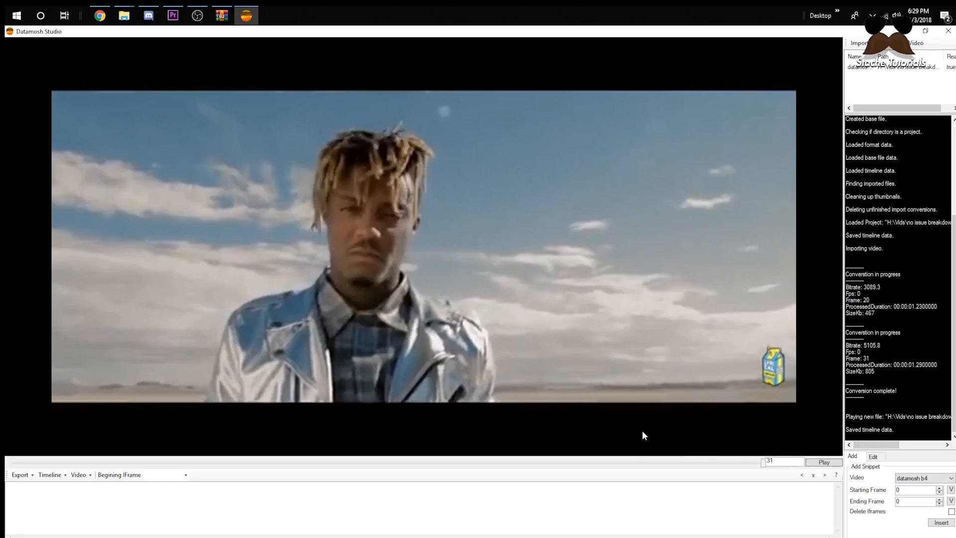
left_click(779, 461)
double_click(786, 459)
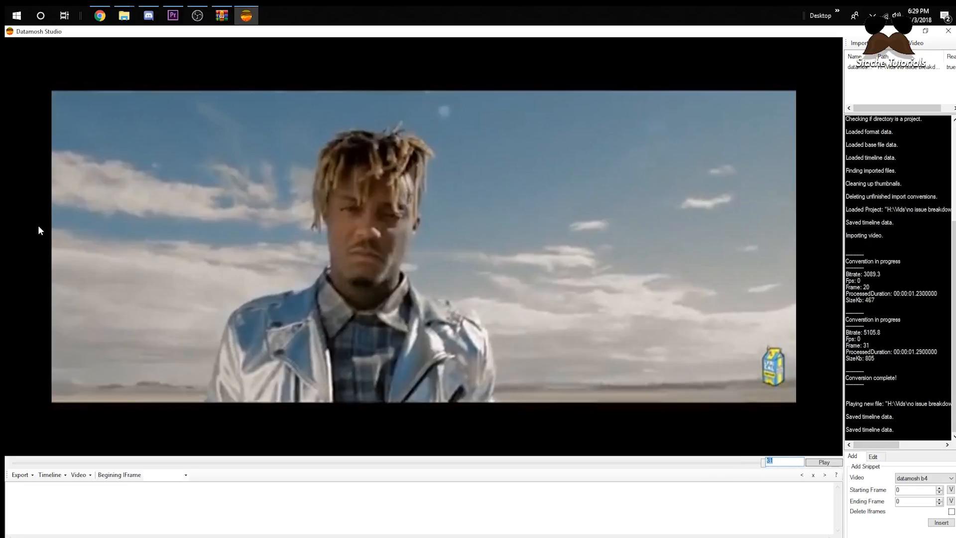
left_click_drag(765, 462, 353, 465)
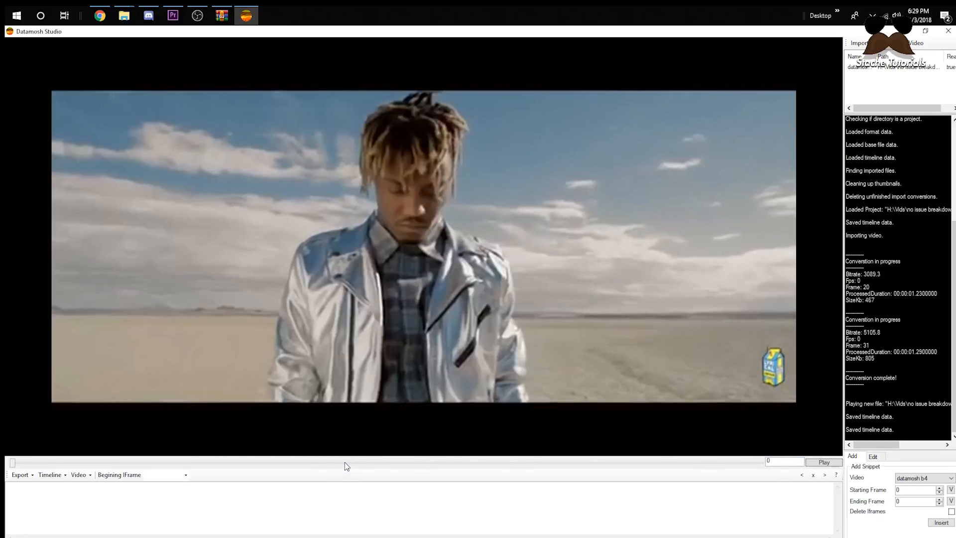
left_click_drag(780, 461, 751, 461)
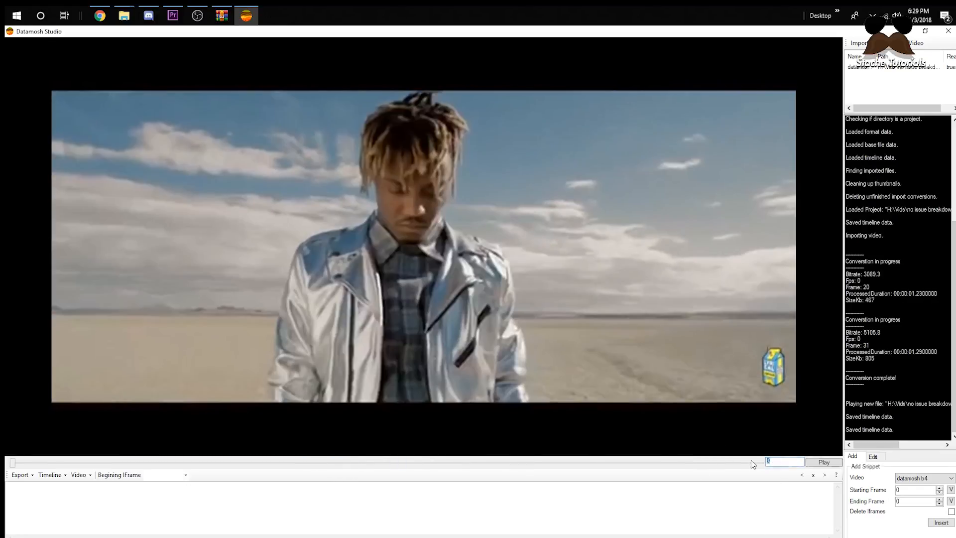
left_click(768, 496)
Insert a datamosh b4 snippet with starting frame 0 and ending frame 15, with Delete Iframes enabled.
left_click(920, 479)
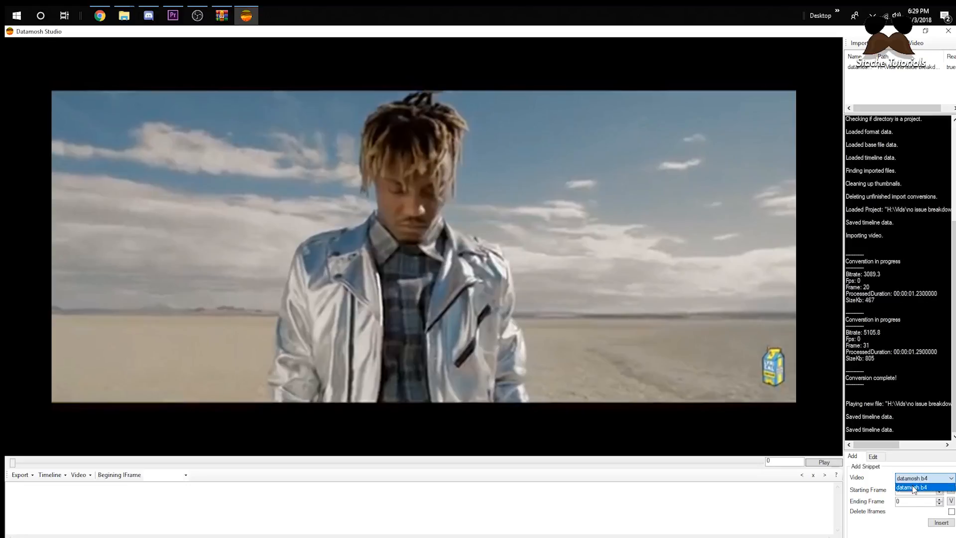
left_click(912, 487)
key("Tab")
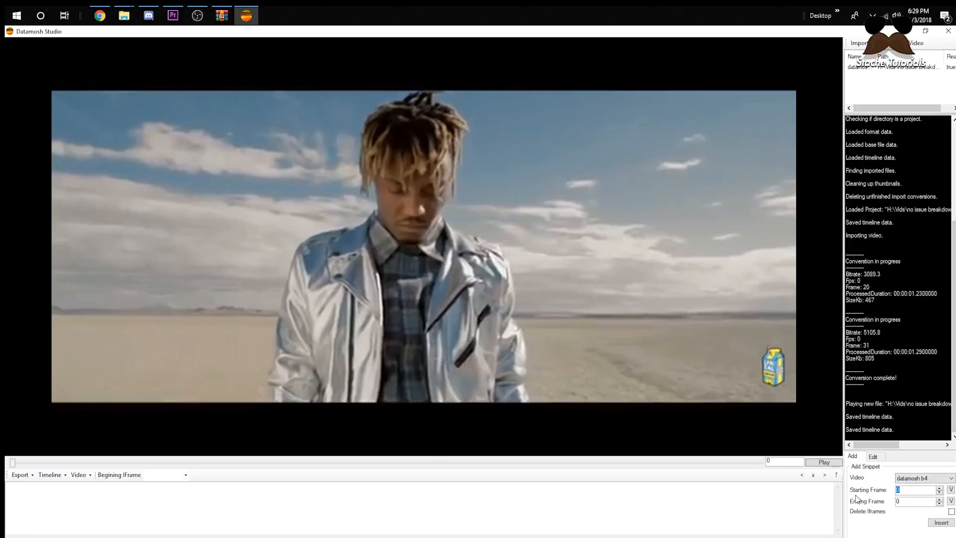
type("15")
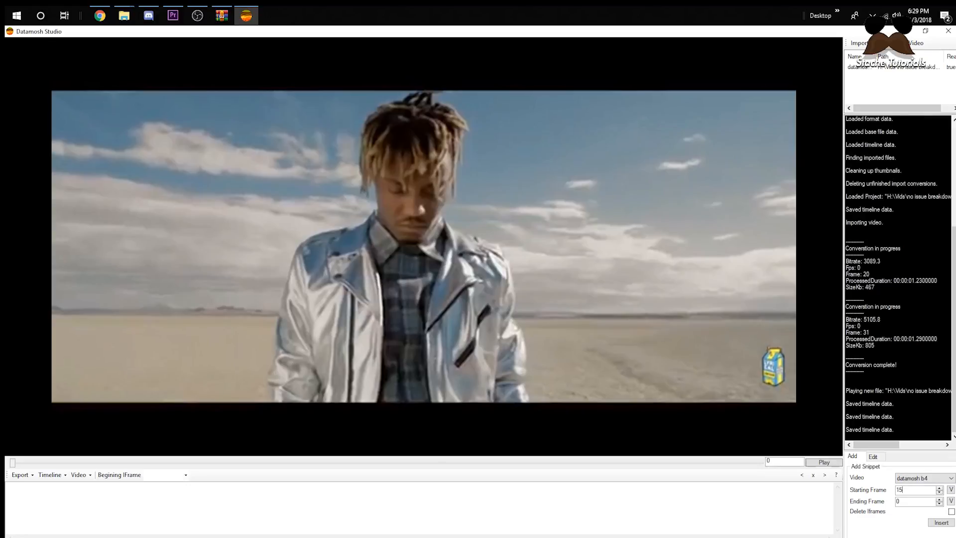
key("BackSpace")
key("BackSpace")
type("0")
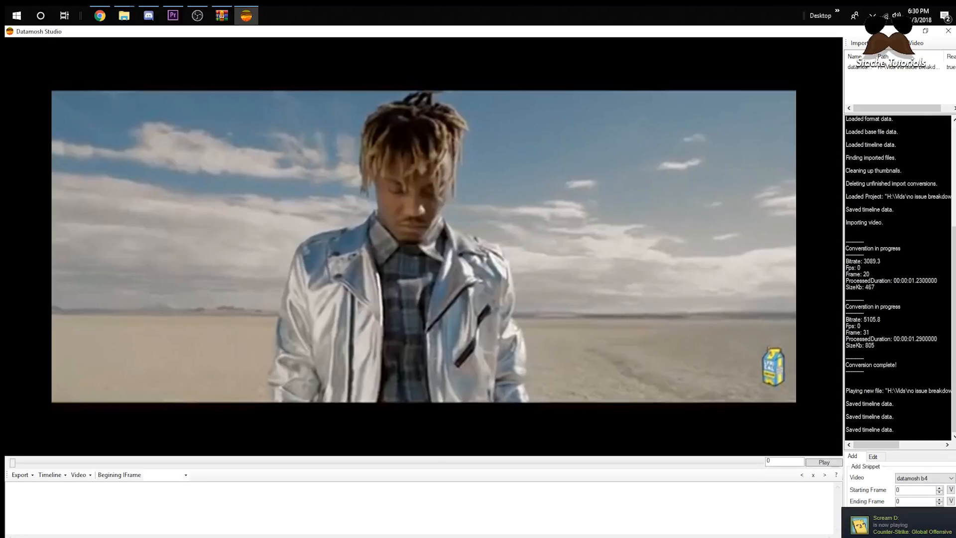
key("Tab")
type("15")
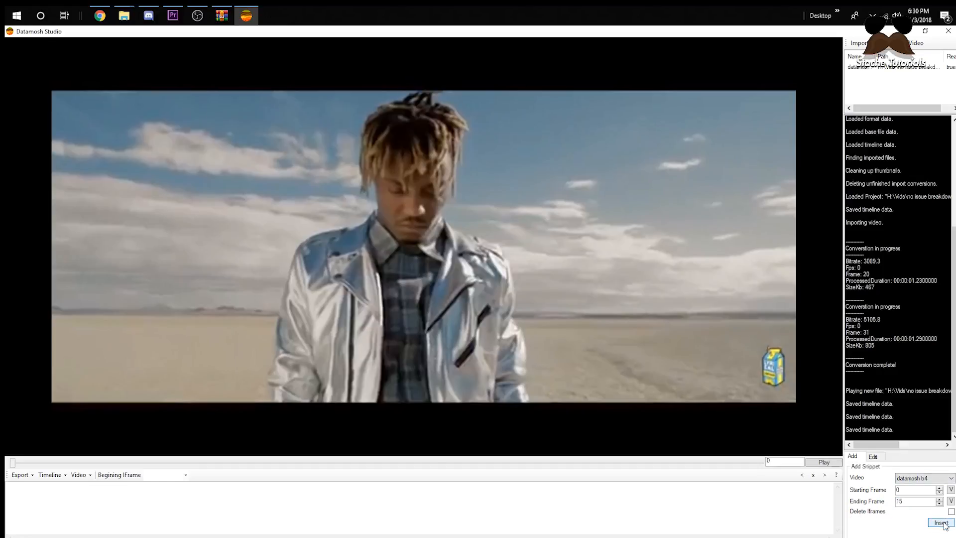
left_click(952, 512)
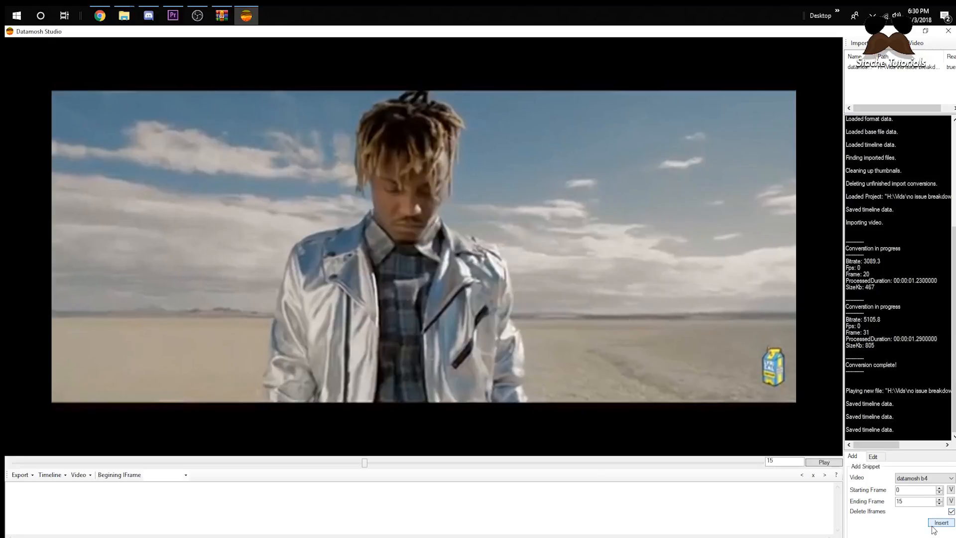
left_click(941, 523)
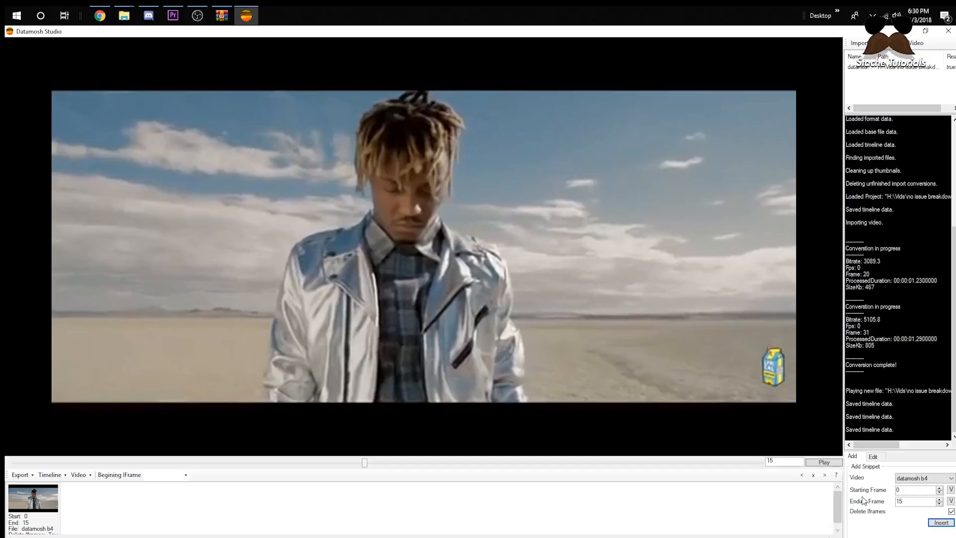
Insert a second datamosh b4 snippet covering frames 14 to 19 with Delete Iframes enabled.
left_click_drag(926, 490, 798, 501)
type("14")
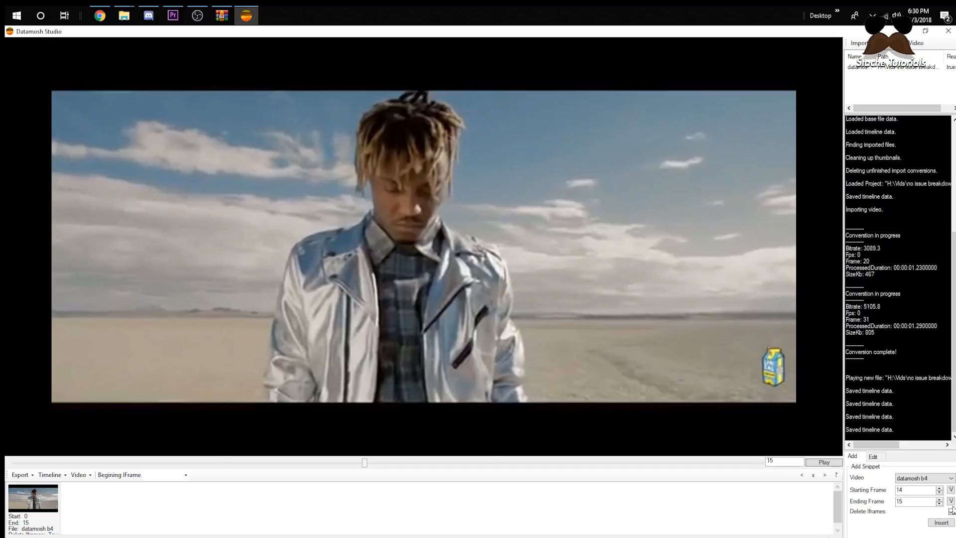
left_click(939, 500)
left_click(939, 500)
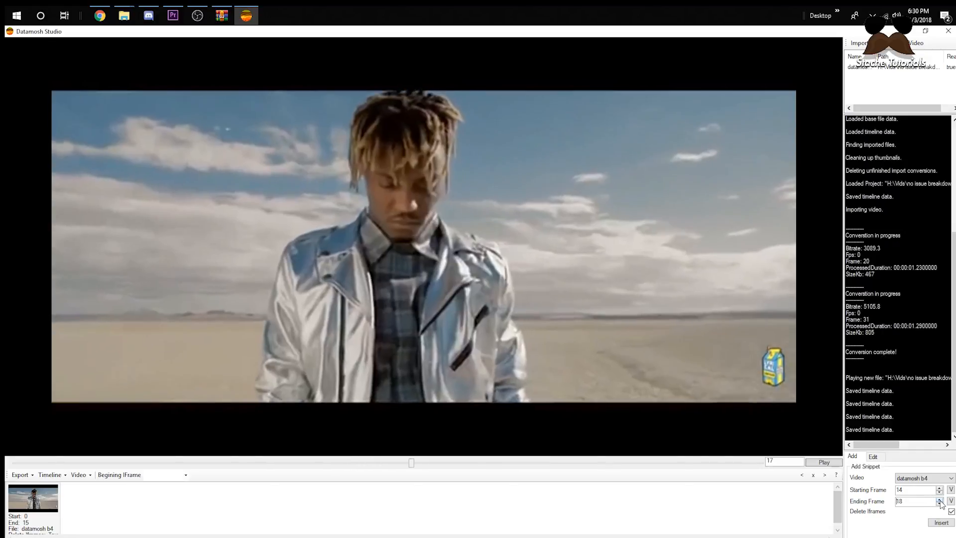
left_click(940, 500)
left_click(940, 499)
left_click(939, 499)
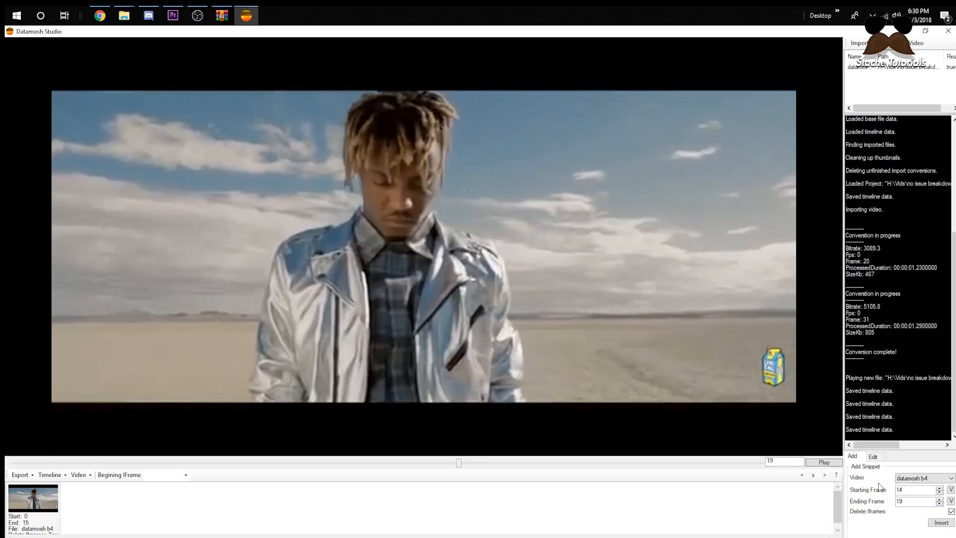
left_click(939, 521)
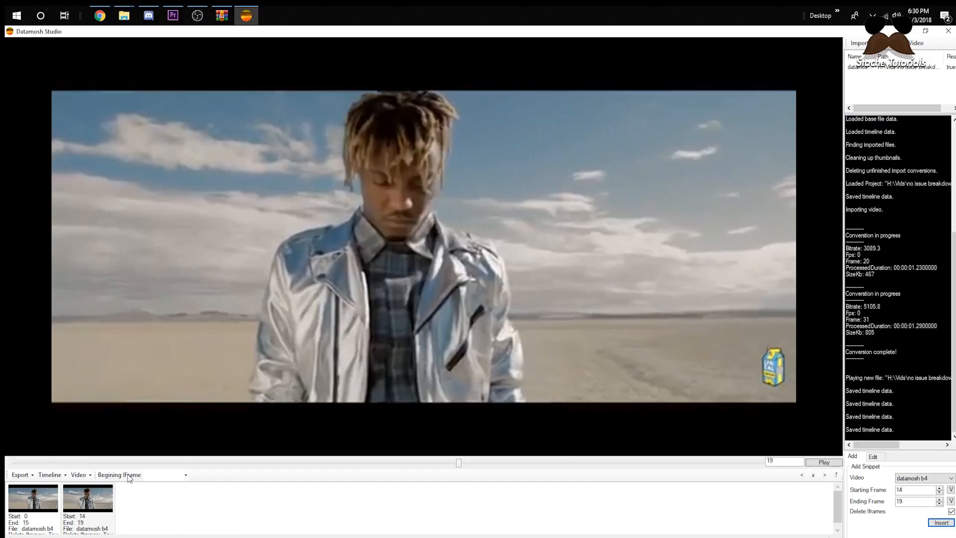
Set the beginning IFrame to datamosh b4, and export the project for playback.
left_click(160, 476)
left_click(164, 484)
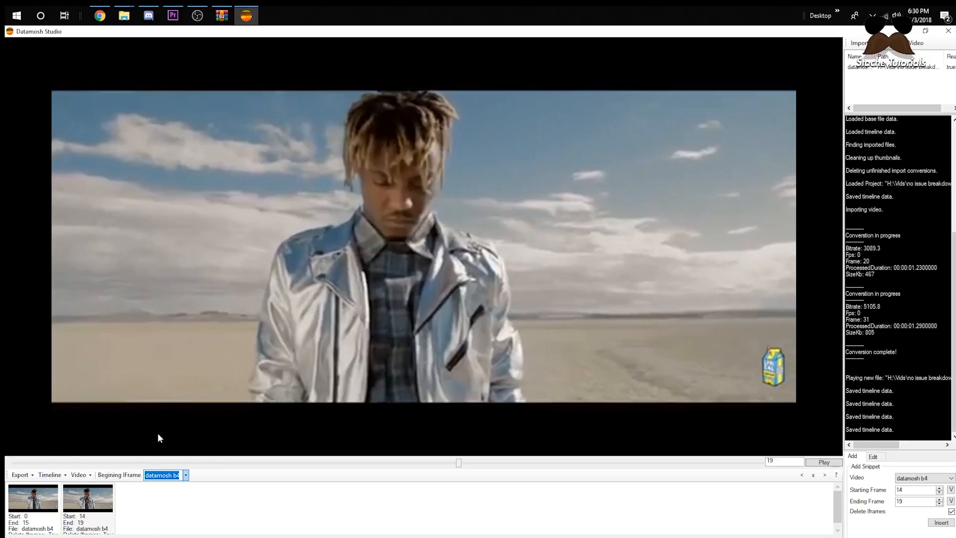
left_click(25, 476)
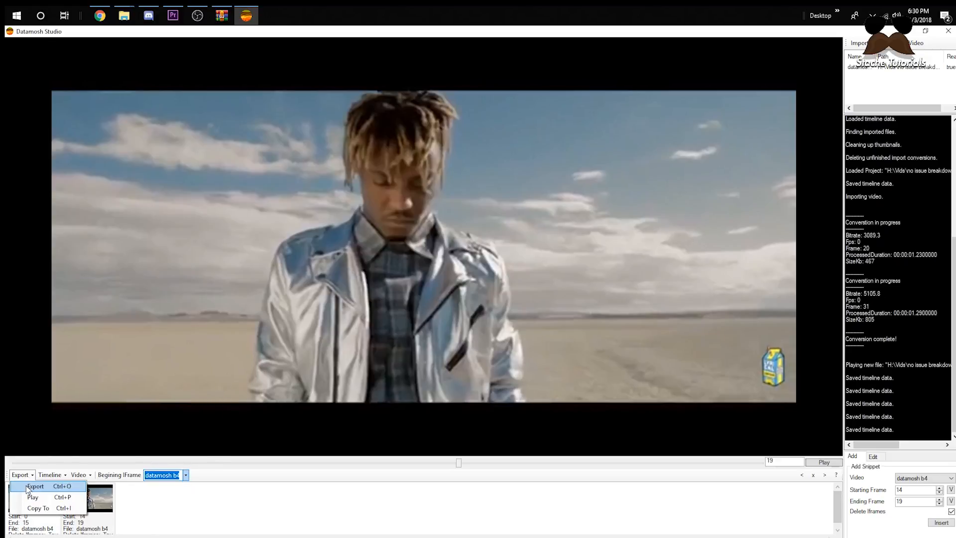
left_click(28, 487)
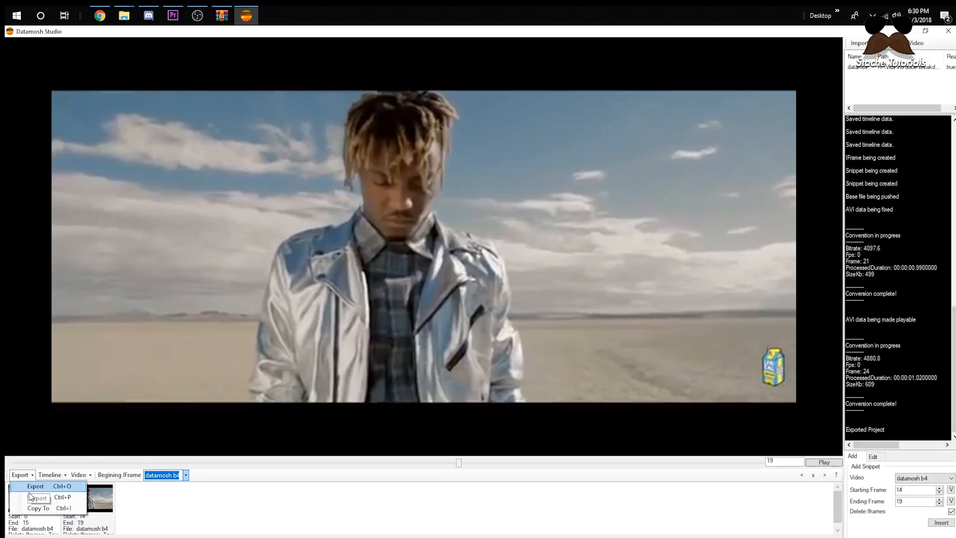
left_click(31, 497)
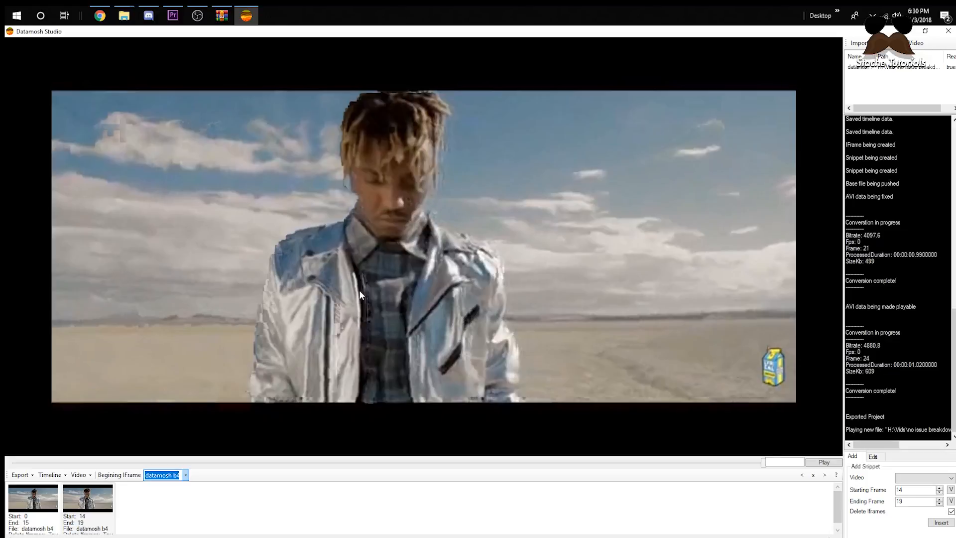
Insert three more datamosh b4 snippets of frames 14 to 19 into the timeline.
left_click(112, 512)
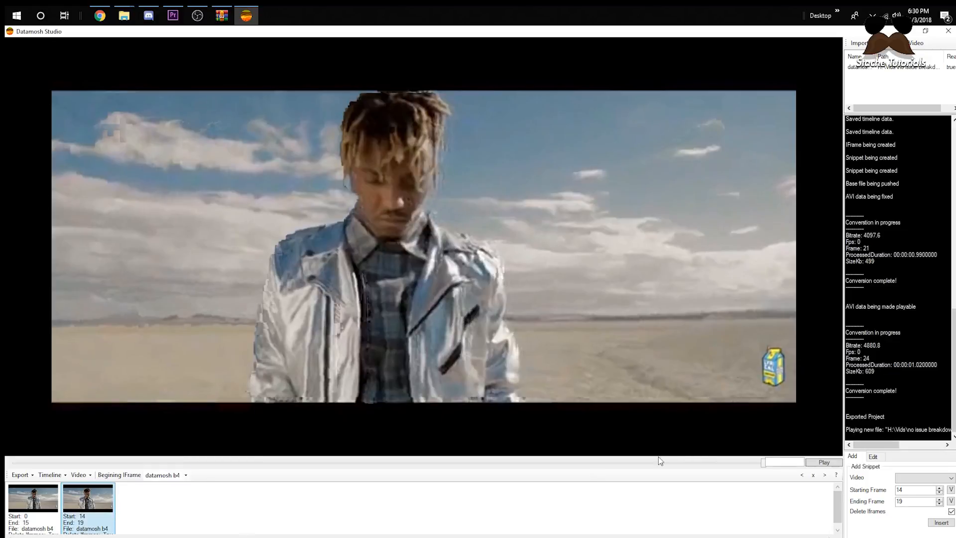
left_click(925, 477)
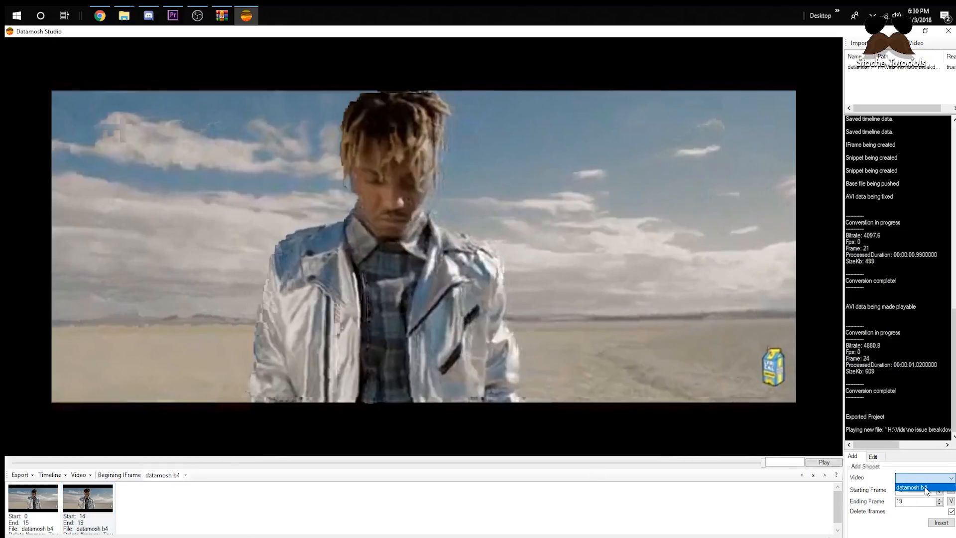
left_click(919, 487)
left_click(940, 523)
left_click(940, 523)
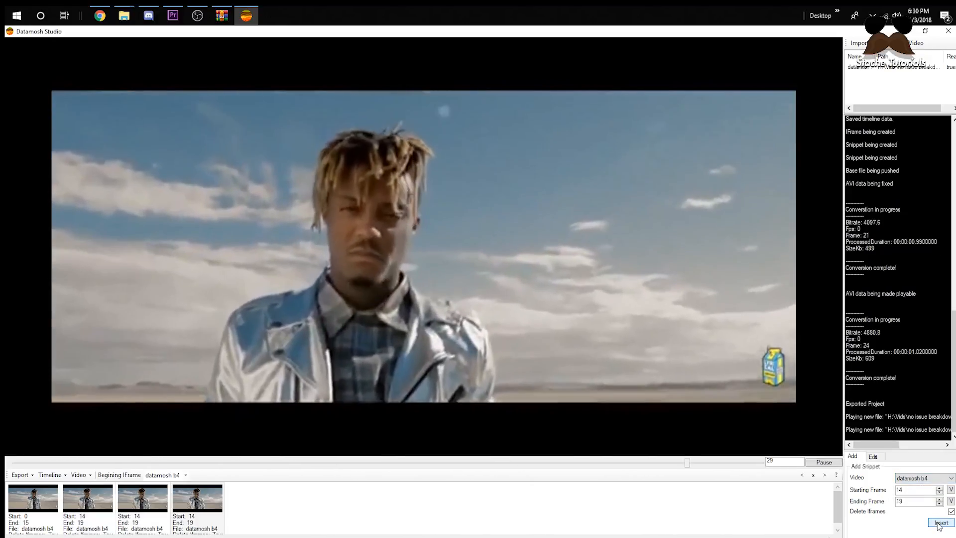
left_click(939, 524)
Export the project with the repeated snippets and play the exported video.
left_click(21, 475)
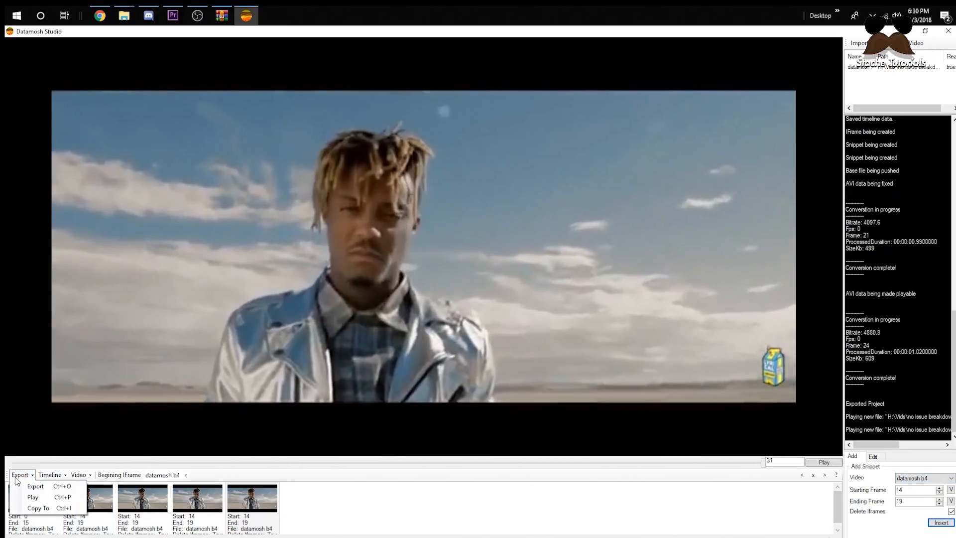
left_click(33, 486)
left_click(21, 474)
left_click(33, 497)
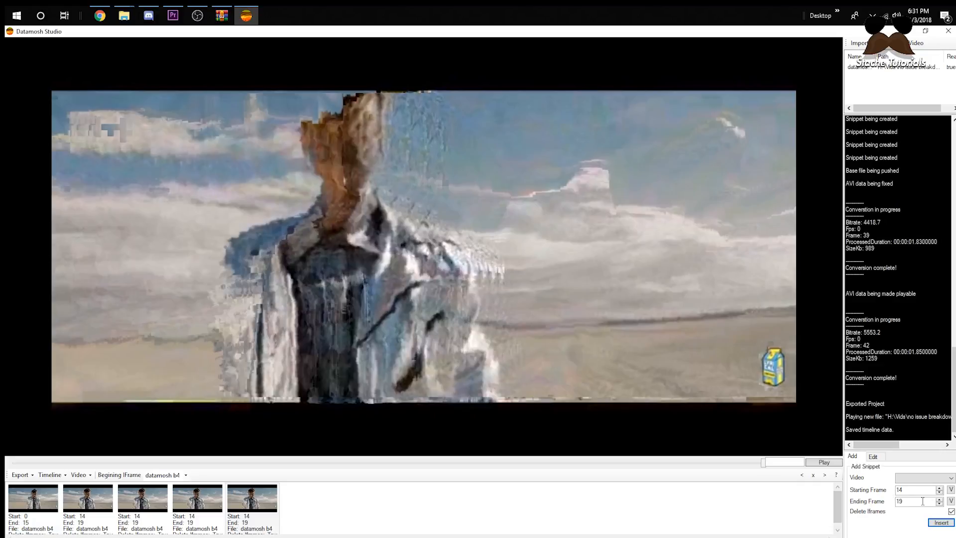
Insert a closing datamosh b4 snippet with starting frame 18 and ending frame 31.
left_click_drag(925, 493, 864, 491)
left_click_drag(927, 501, 849, 511)
type("31")
left_click(925, 486)
left_click(941, 522)
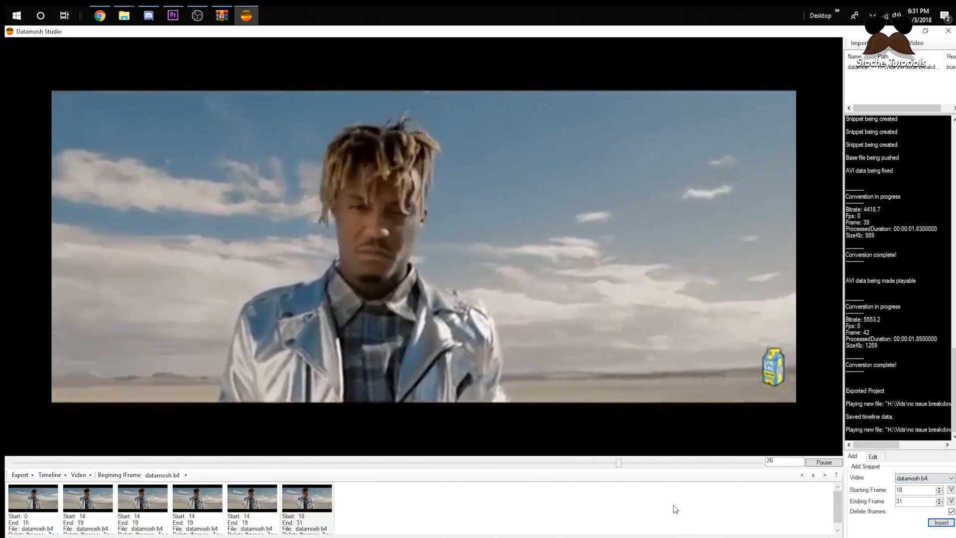
Export the extended timeline again and replay the datamoshed result.
left_click(20, 475)
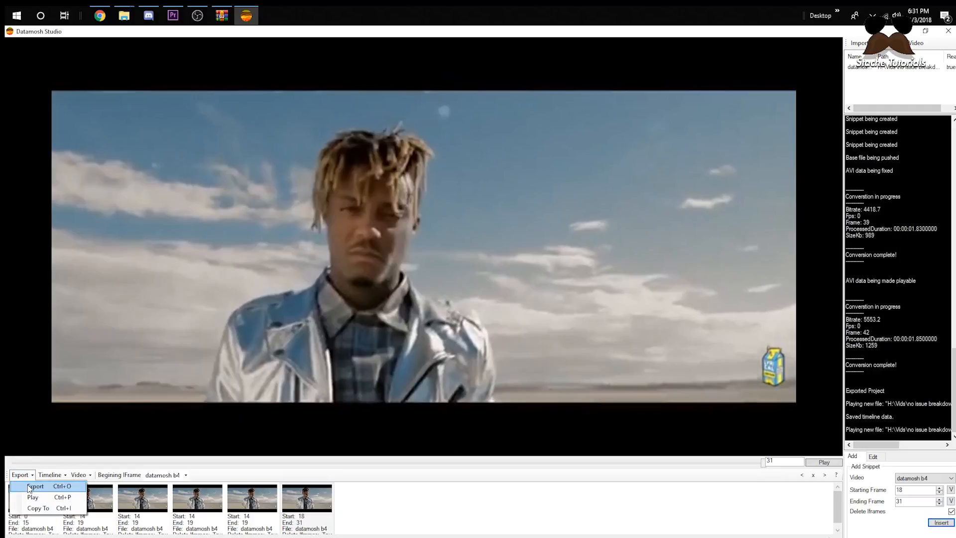
left_click(24, 486)
left_click(25, 479)
left_click(32, 498)
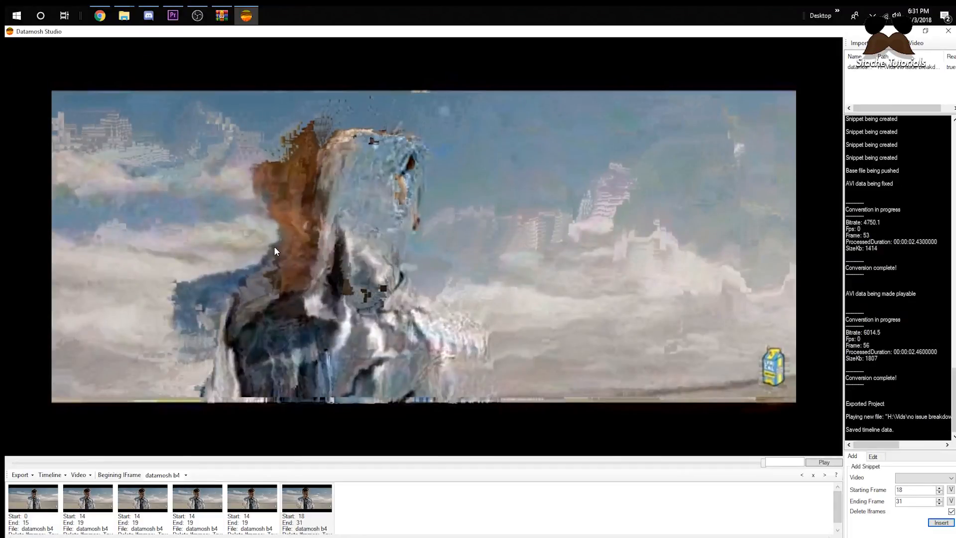
left_click(21, 475)
left_click(31, 497)
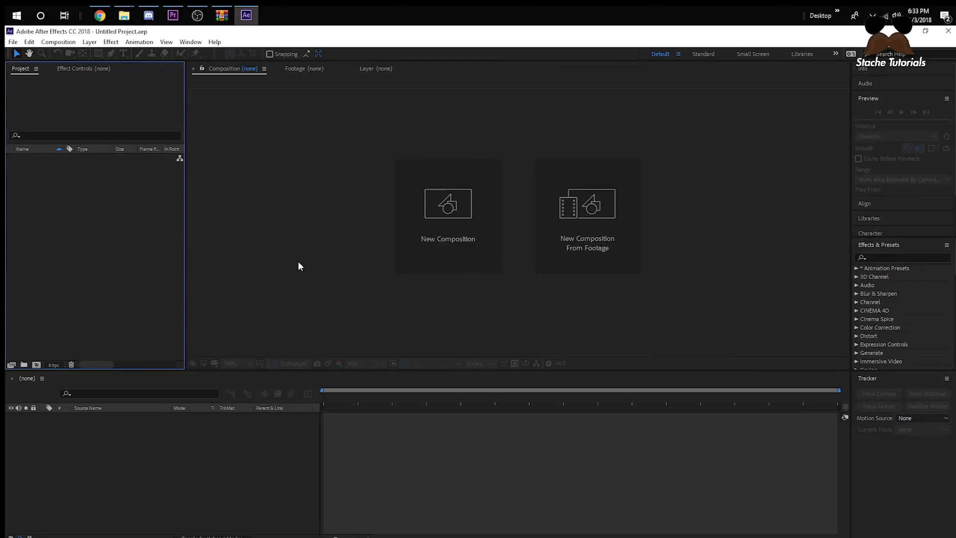
Import the datamosh b4 clip and the exported base video from the datmosh folder as footage.
double_click(142, 231)
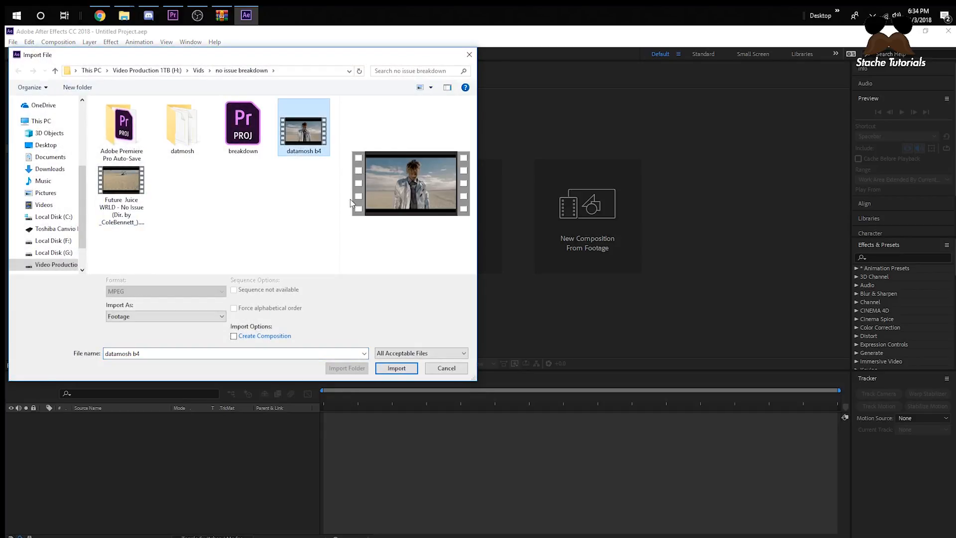
left_click(388, 369)
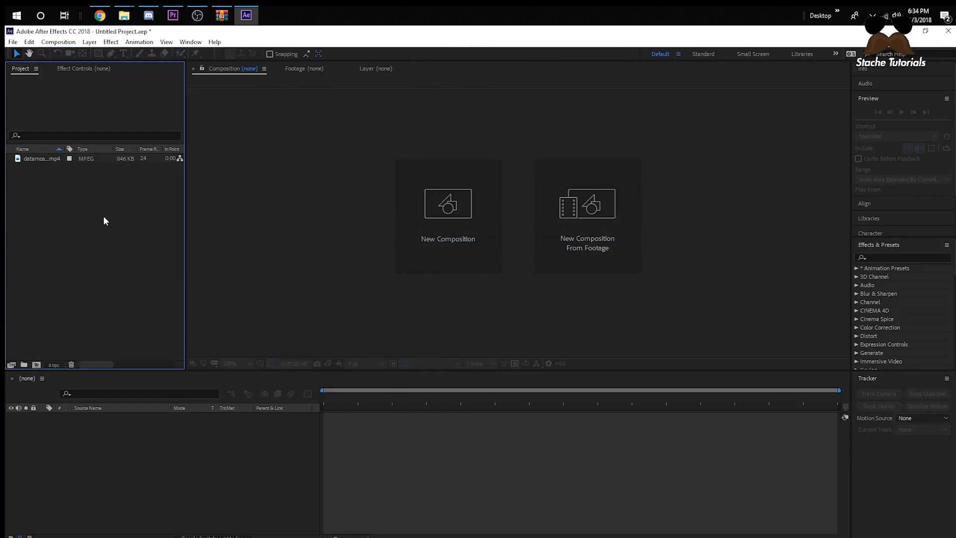
double_click(104, 216)
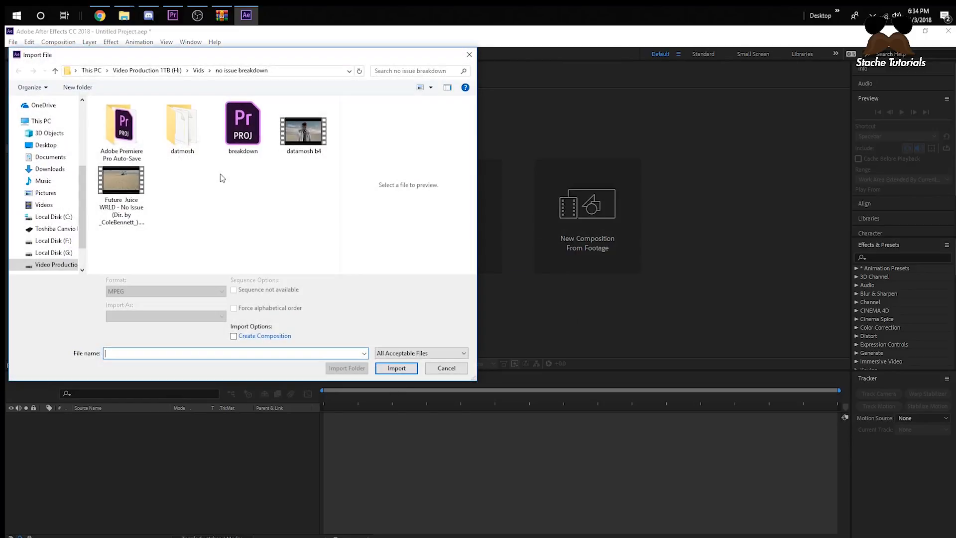
double_click(196, 136)
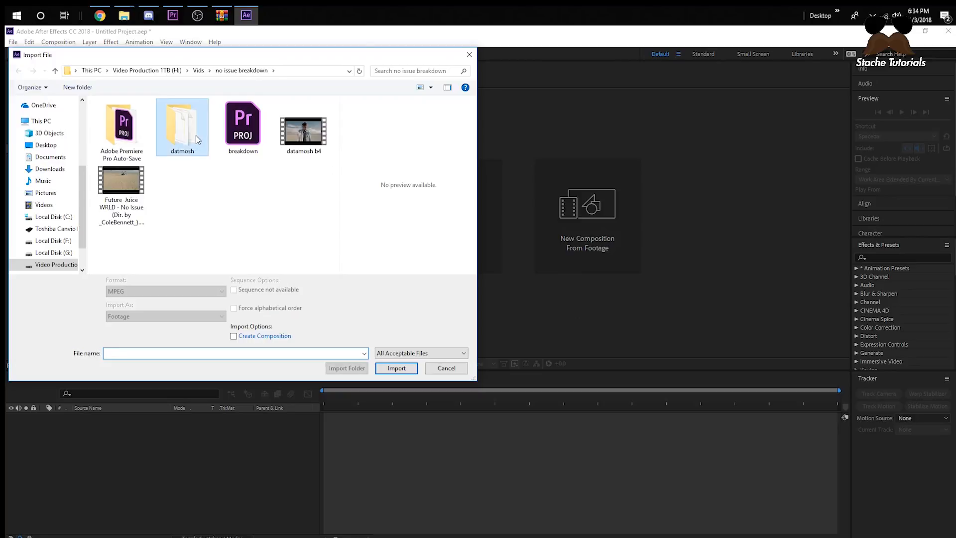
left_click(238, 145)
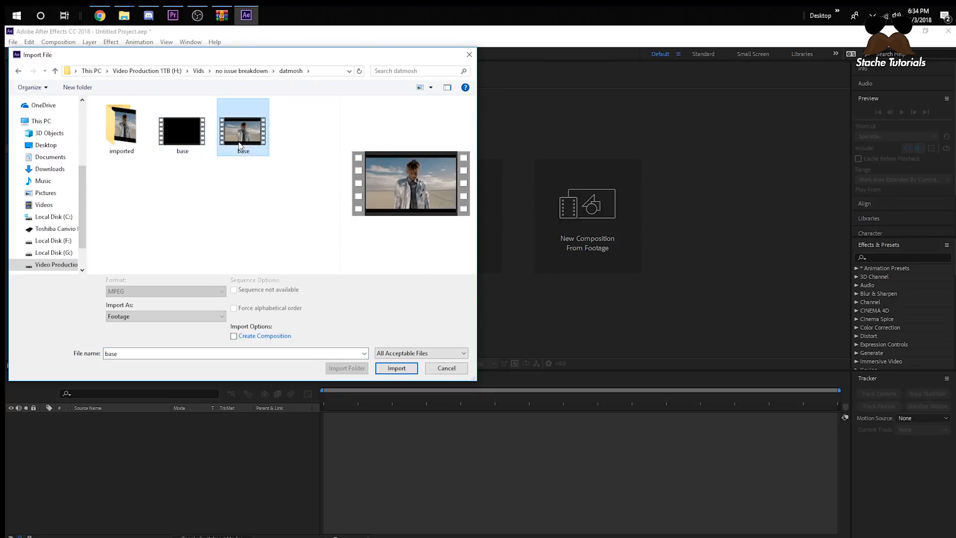
left_click(406, 369)
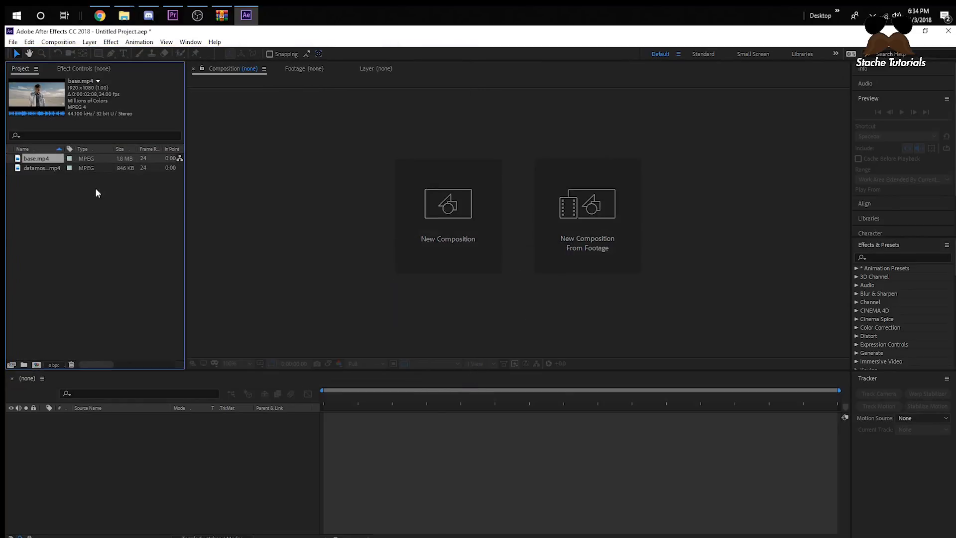
Create a single composition containing both base.mp4 and datamosh b4.mp4, and preview it from the start.
left_click_drag(95, 187, 12, 364)
left_click(523, 382)
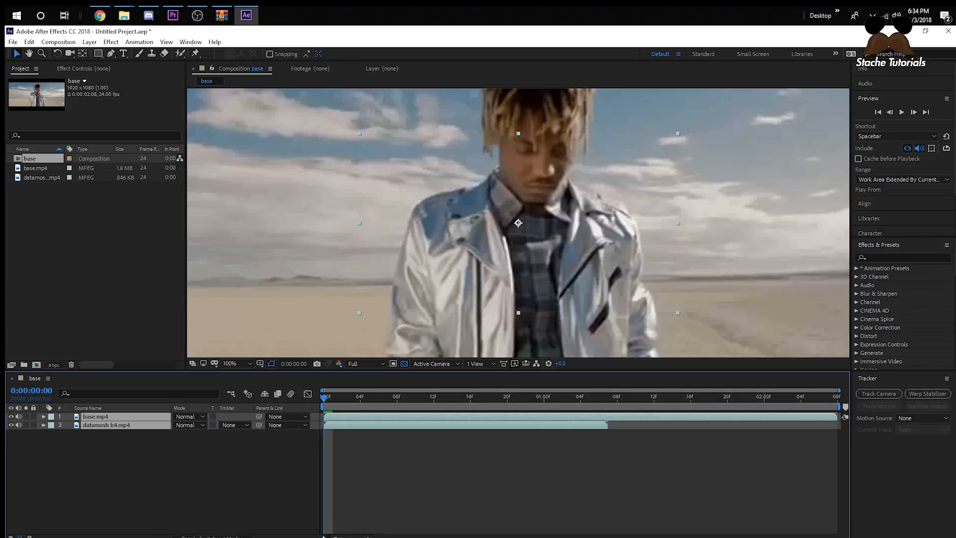
left_click(367, 536)
left_click(327, 537)
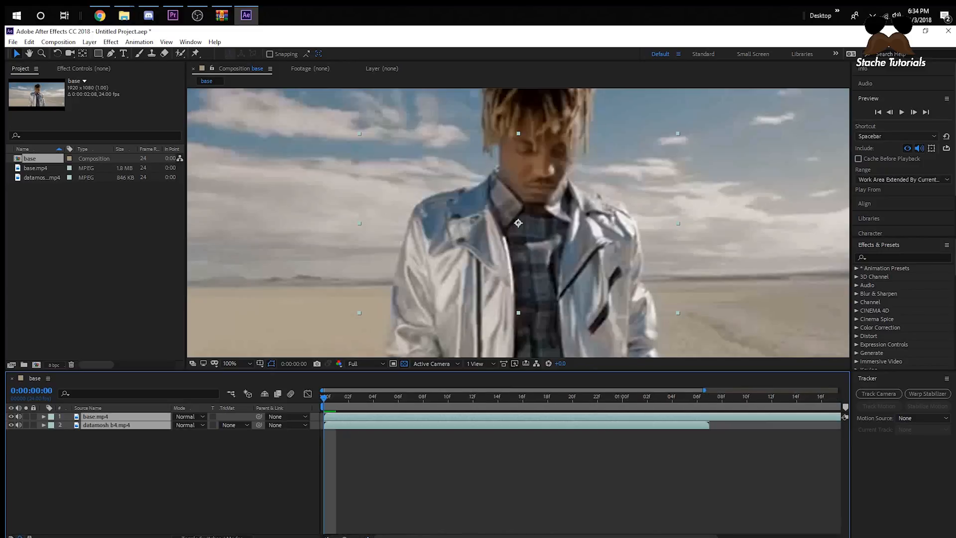
left_click(331, 397)
key("space")
key("space")
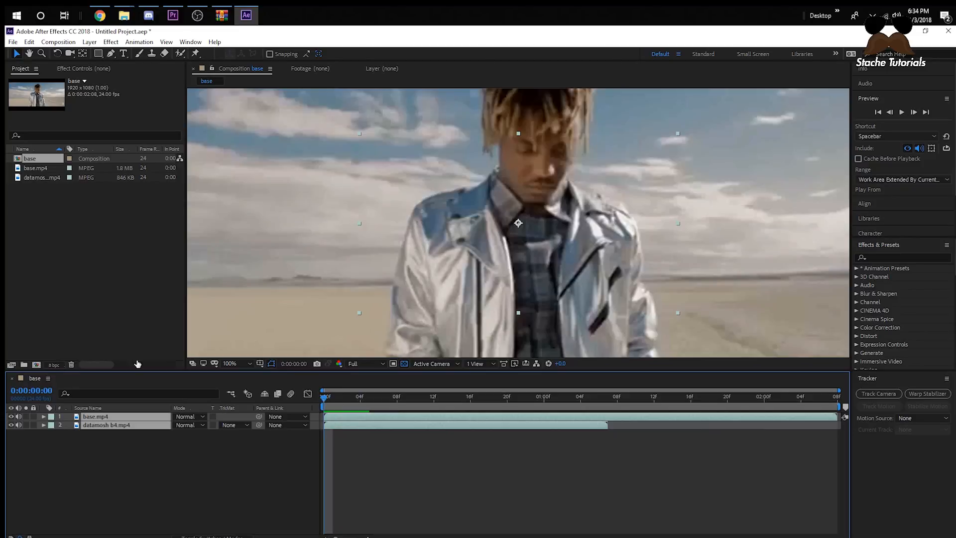
Hide the datamosh b4 layer and check the base.mp4 picture at 50% magnification.
left_click_drag(12, 425, 11, 416)
left_click(11, 424)
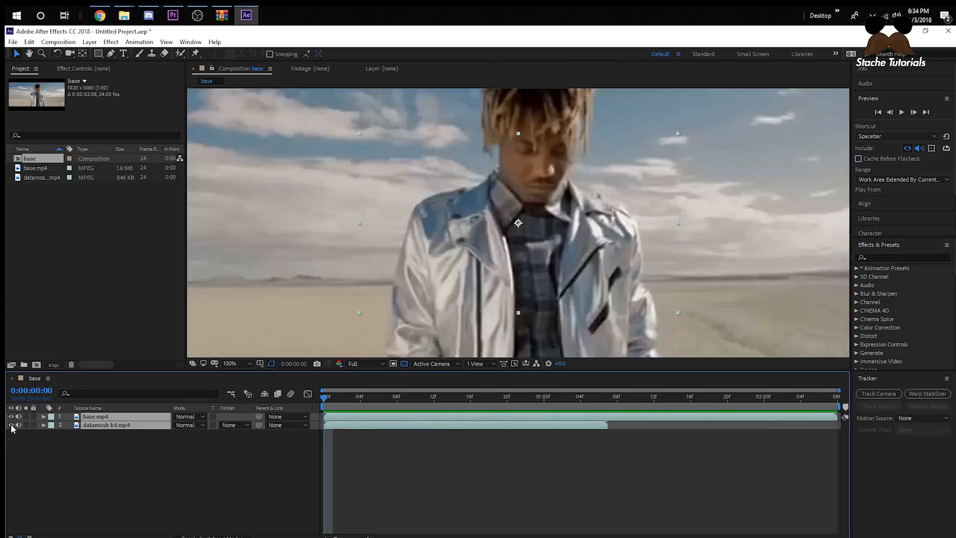
left_click(30, 454)
left_click(8, 427)
left_click(10, 425)
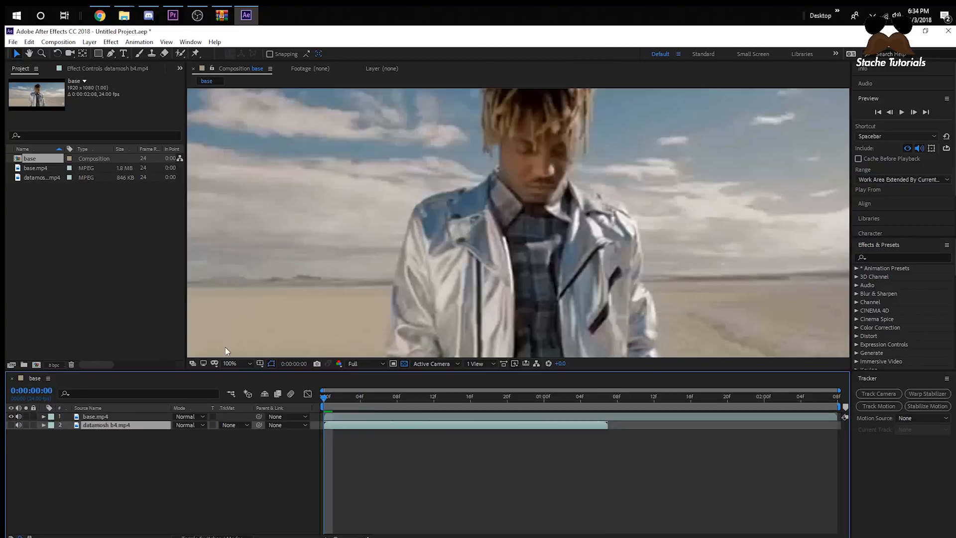
scroll(318, 309, "down", 1)
left_click(356, 289)
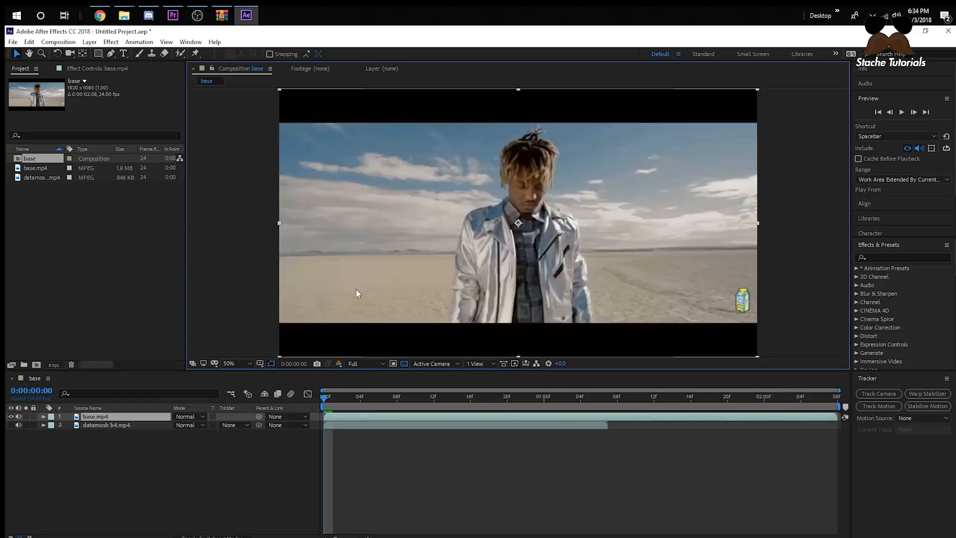
Scale the datamosh b4 layer with Fit to Comp while base.mp4 is temporarily hidden.
left_click(11, 416)
left_click(10, 425)
left_click(484, 248)
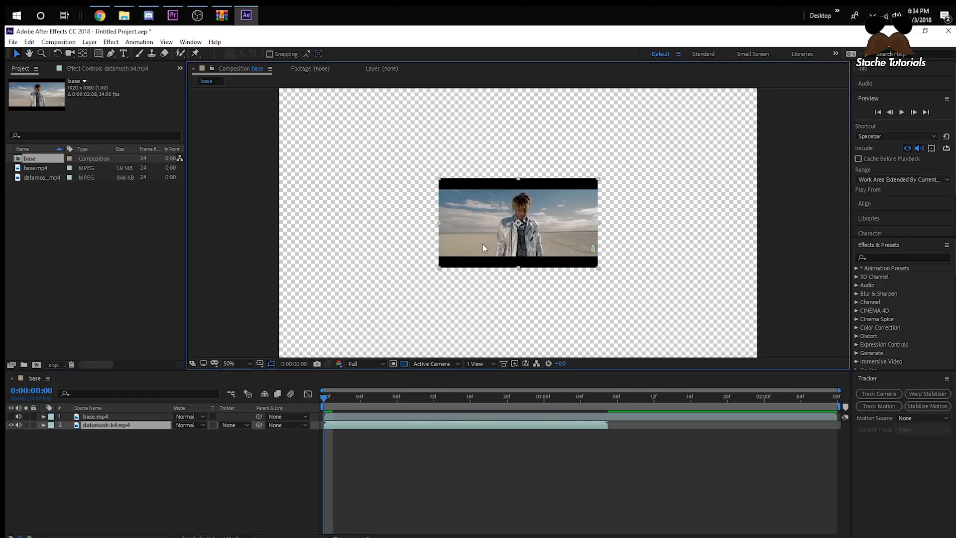
right_click(95, 428)
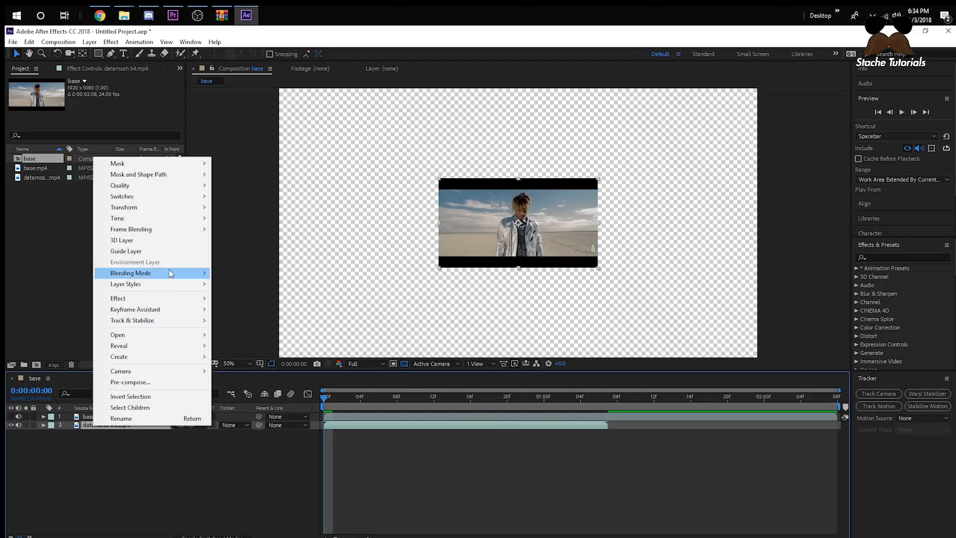
mouse_move(162, 209)
left_click(262, 349)
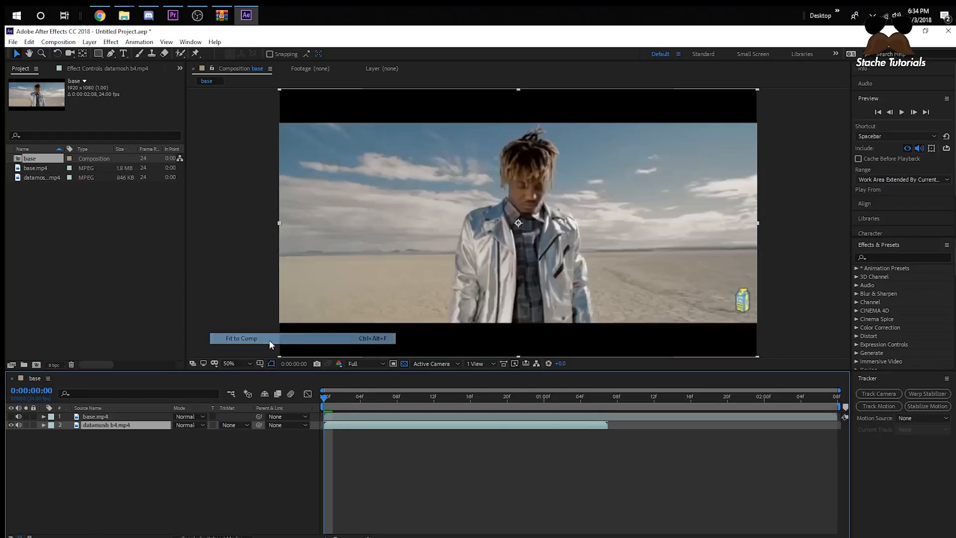
left_click(11, 416)
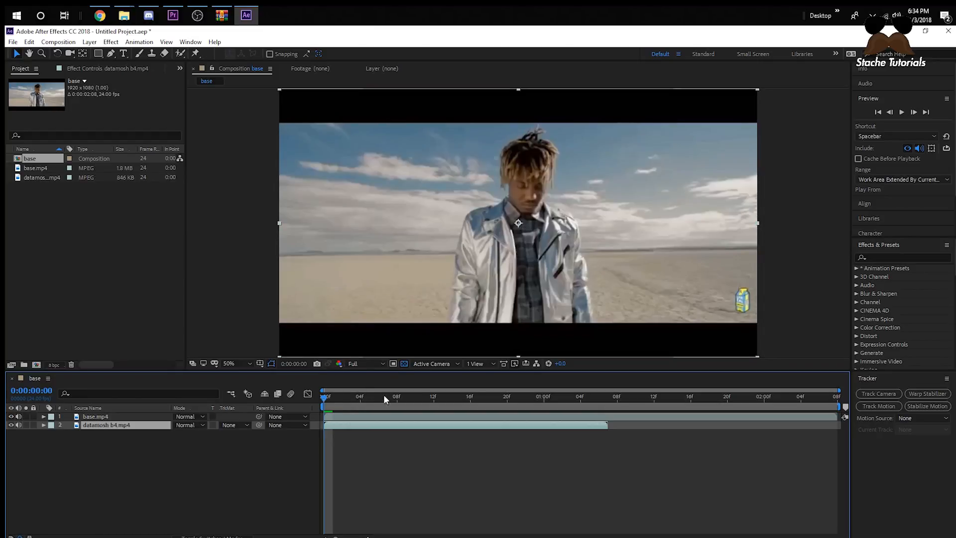
Scrub through the base composition to examine how the datamosh distortion develops over time.
left_click_drag(330, 397, 672, 386)
left_click_drag(511, 393, 562, 405)
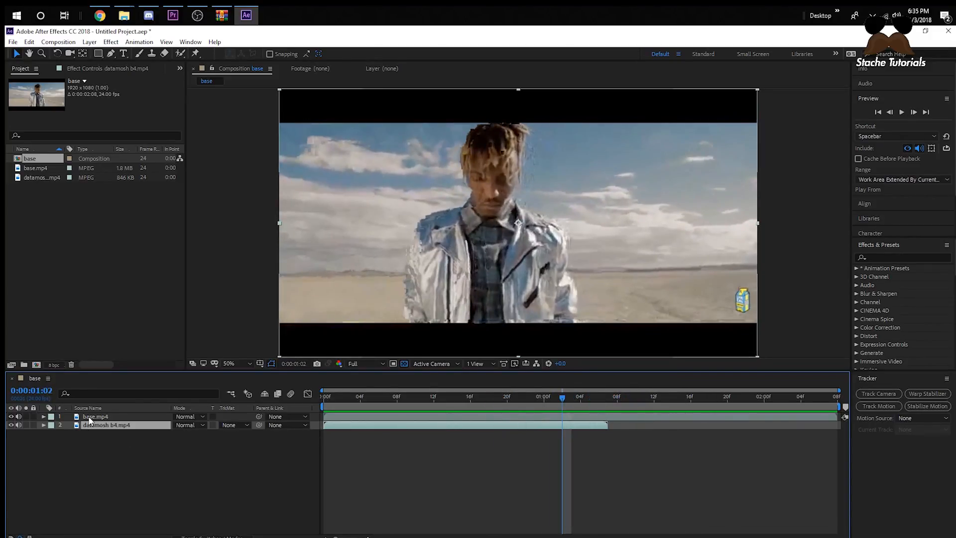
left_click_drag(333, 393, 763, 401)
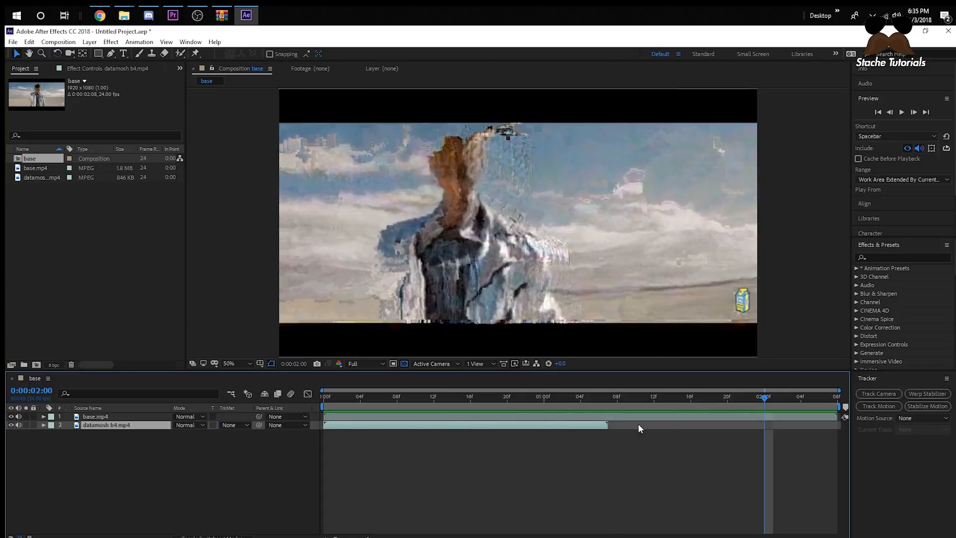
left_click_drag(720, 397, 710, 396)
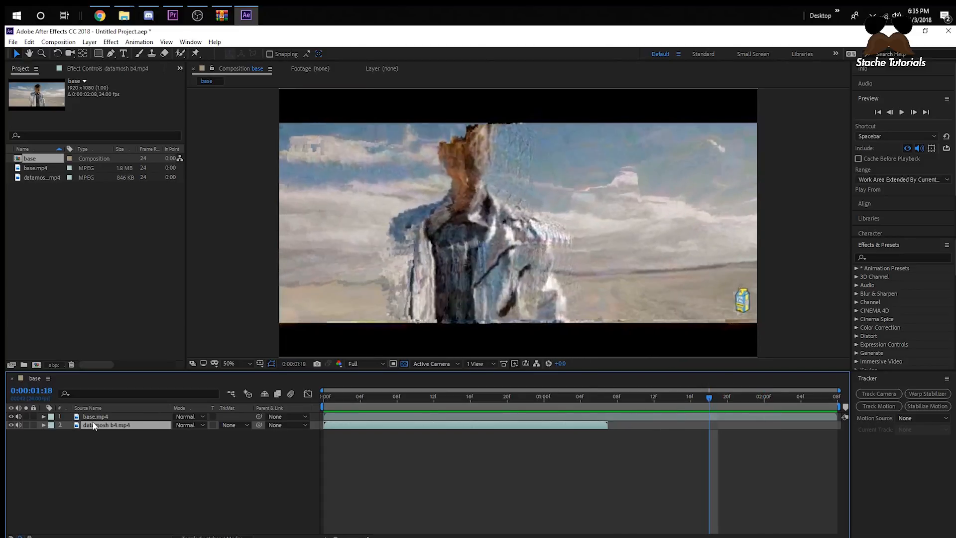
Move the datamosh b4 layer above base.mp4 and split it at 0:00:00:20 after comparing both layers around that frame.
left_click_drag(93, 426, 102, 414)
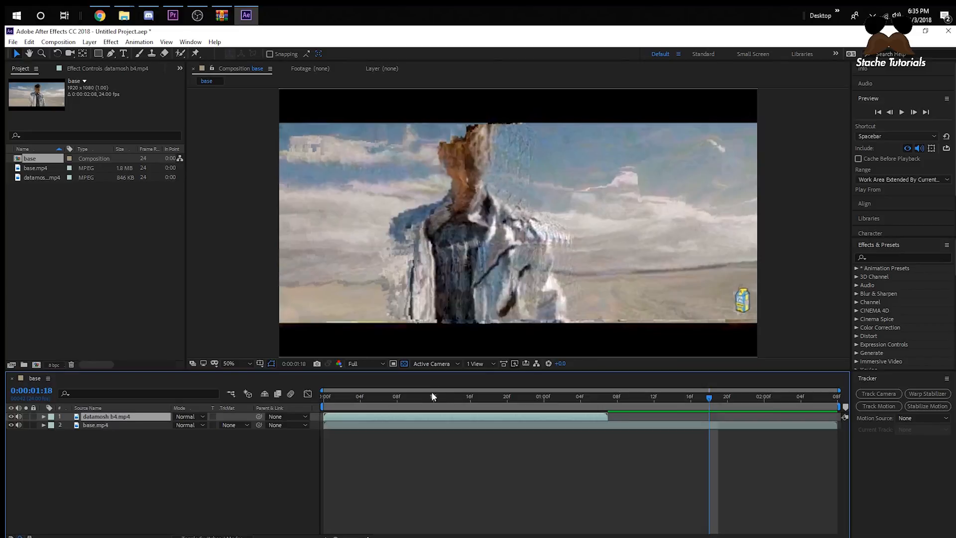
left_click_drag(431, 396, 507, 405)
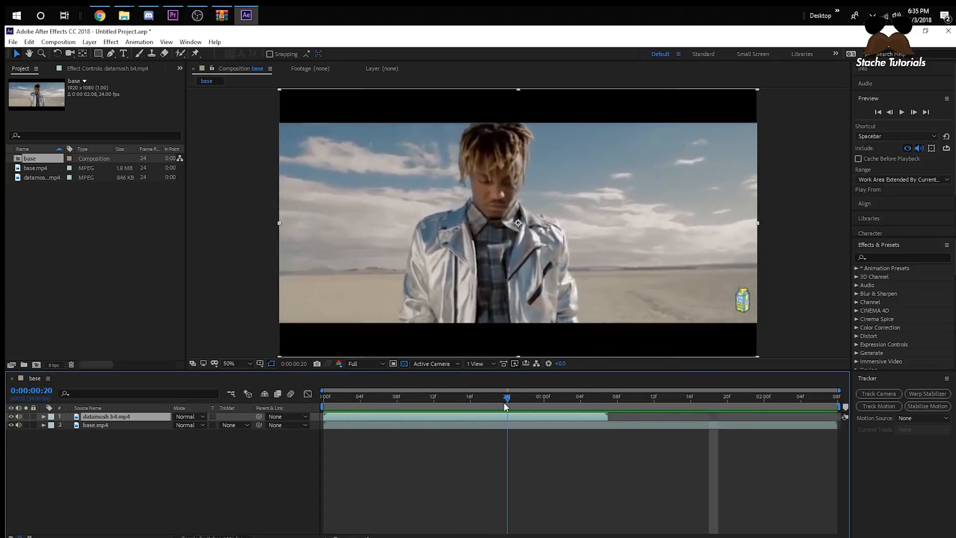
left_click(12, 417)
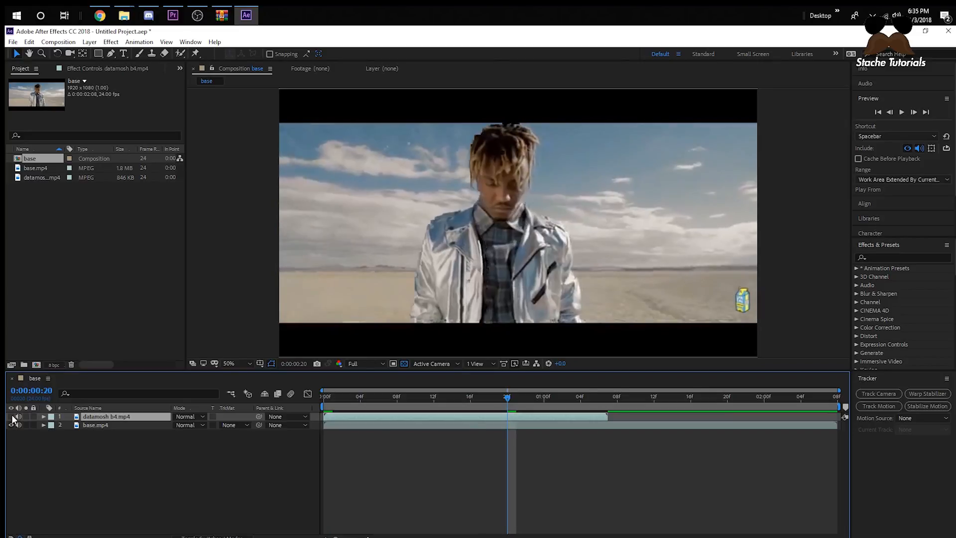
left_click(12, 416)
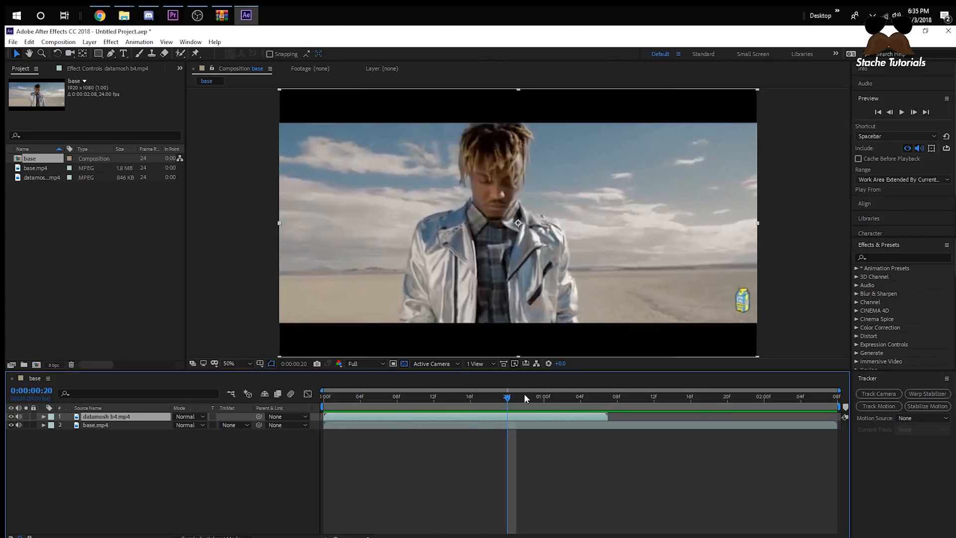
left_click_drag(506, 397, 516, 397)
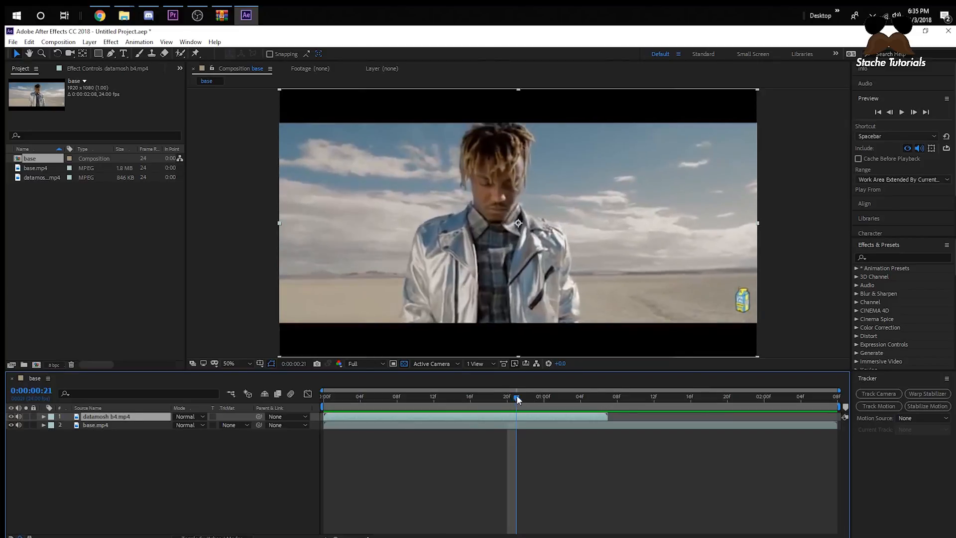
left_click(11, 417)
left_click(11, 417)
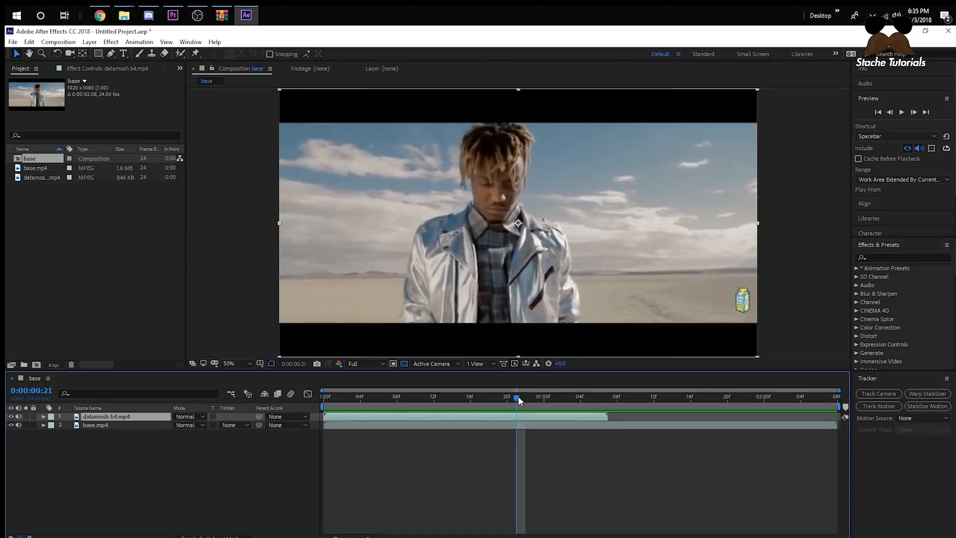
left_click_drag(517, 396, 513, 397)
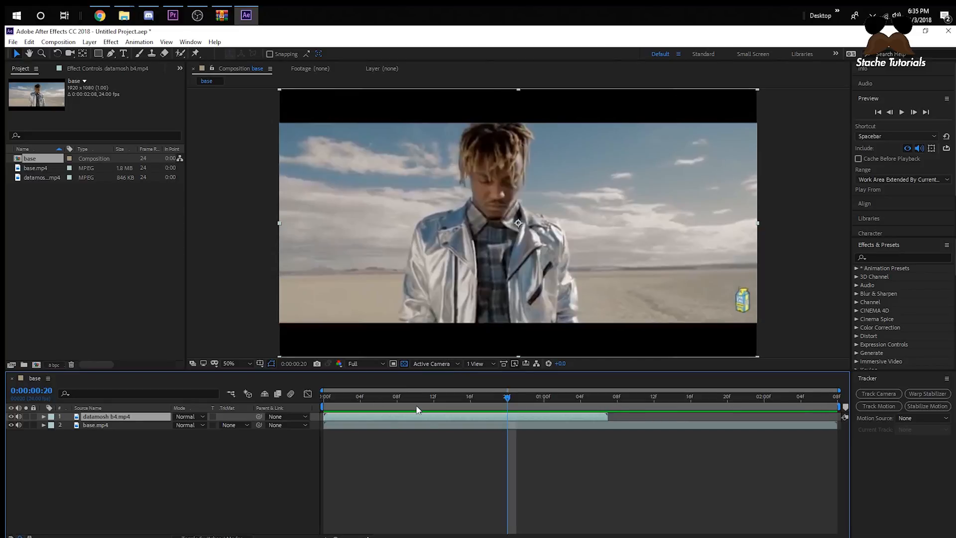
key("ctrl+shift+d")
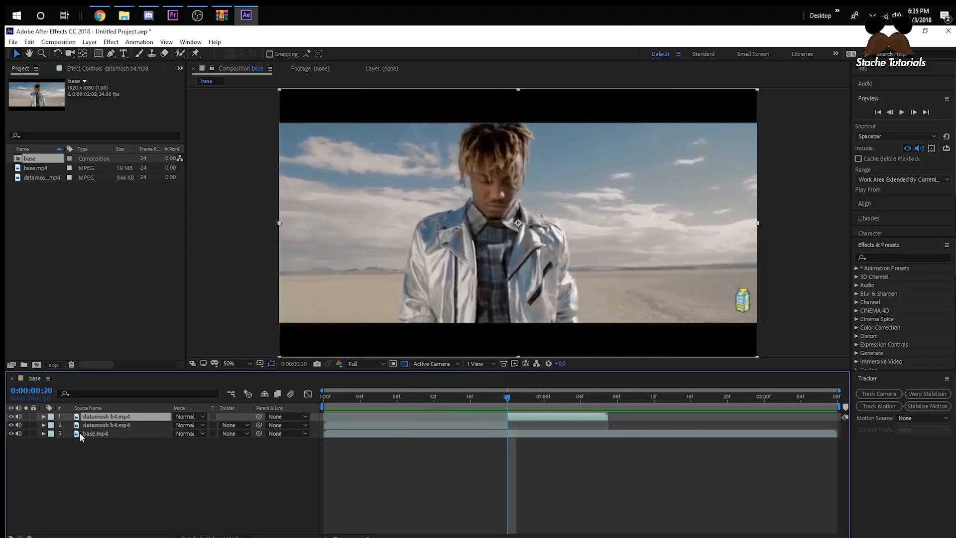
Move the base.mp4 layer to the top of the stack and trim its start to 0:00:00:20.
left_click_drag(82, 433, 142, 417)
left_click_drag(326, 417, 510, 417)
mouse_move(506, 402)
left_mouse_down()
mouse_move(619, 407)
mouse_move(507, 411)
left_mouse_up()
left_click(510, 425)
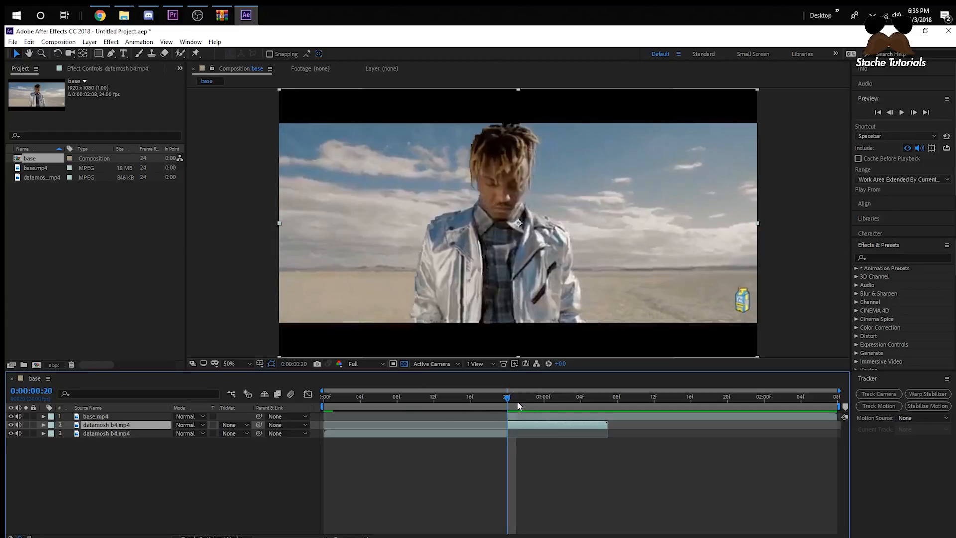
With base.mp4 hidden, duplicate the second datamosh b4 segment and apply Freeze Frame to the copy at 0:00:00:20.
left_click(12, 417)
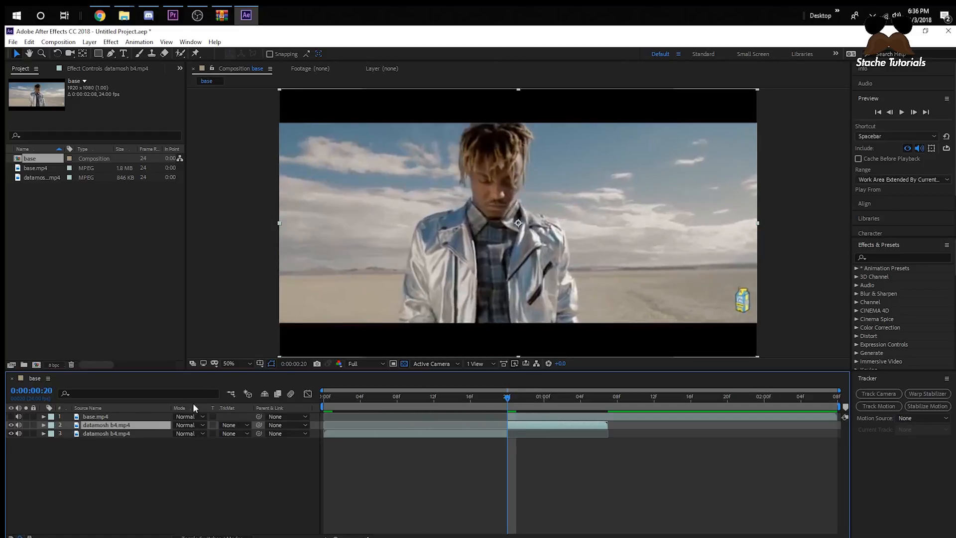
mouse_move(509, 401)
left_mouse_down()
mouse_move(492, 396)
mouse_move(507, 397)
left_mouse_up()
key("ctrl+d")
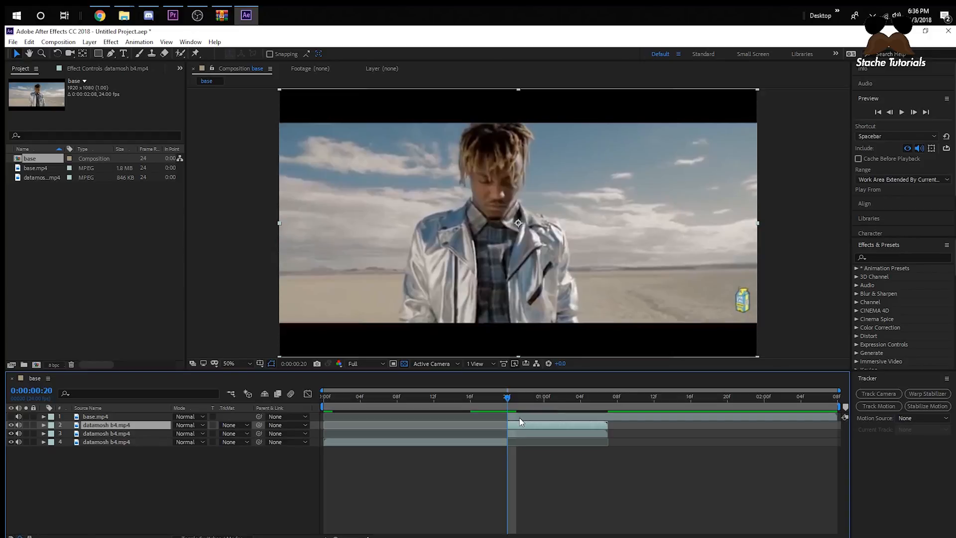
right_click(523, 427)
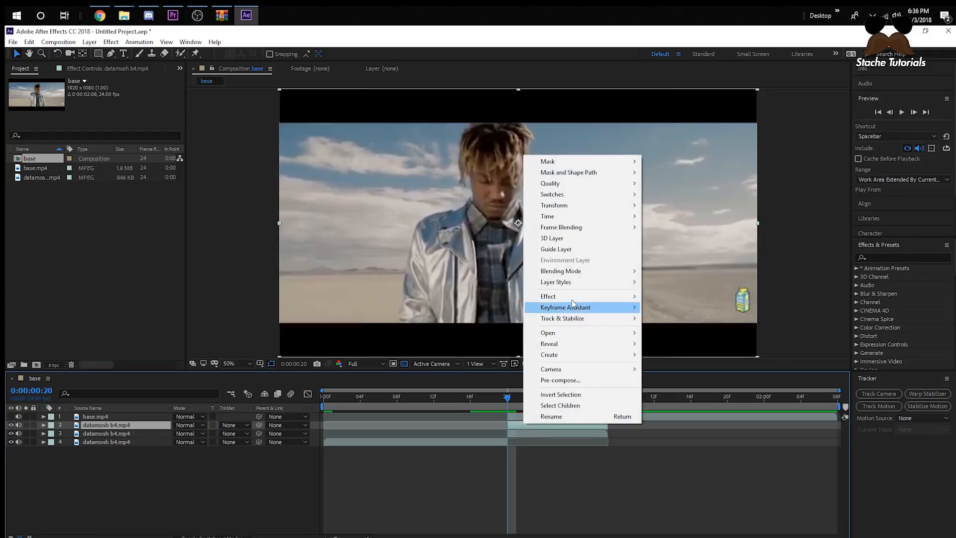
mouse_move(557, 218)
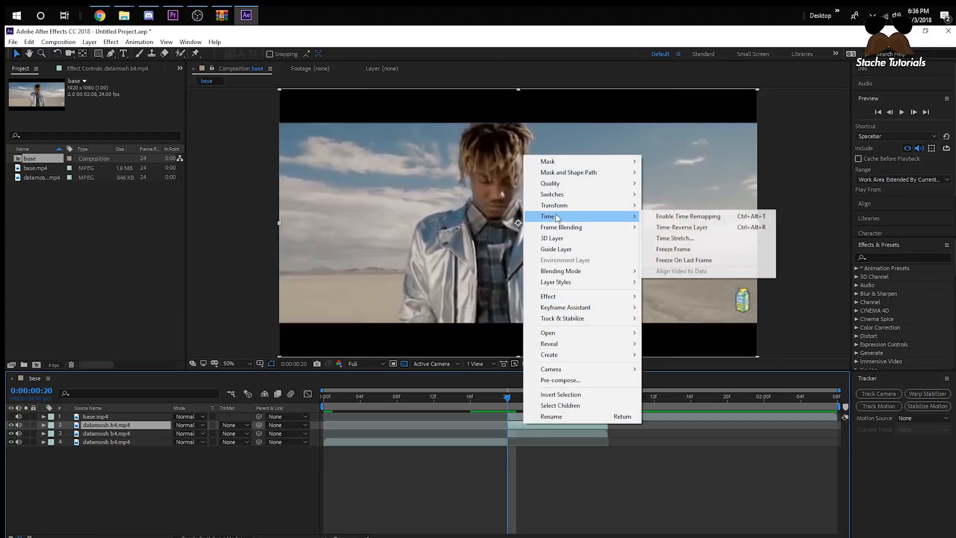
left_click(673, 248)
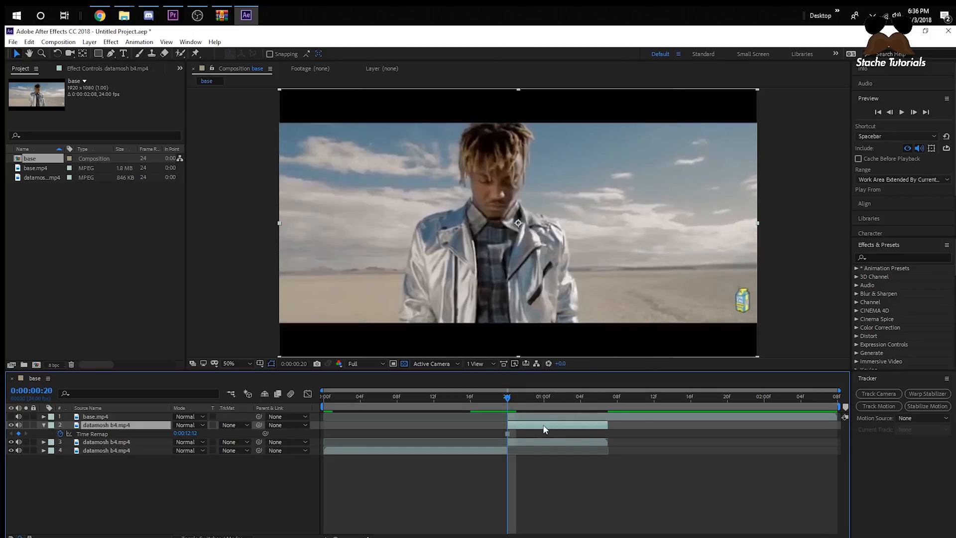
right_click(520, 419)
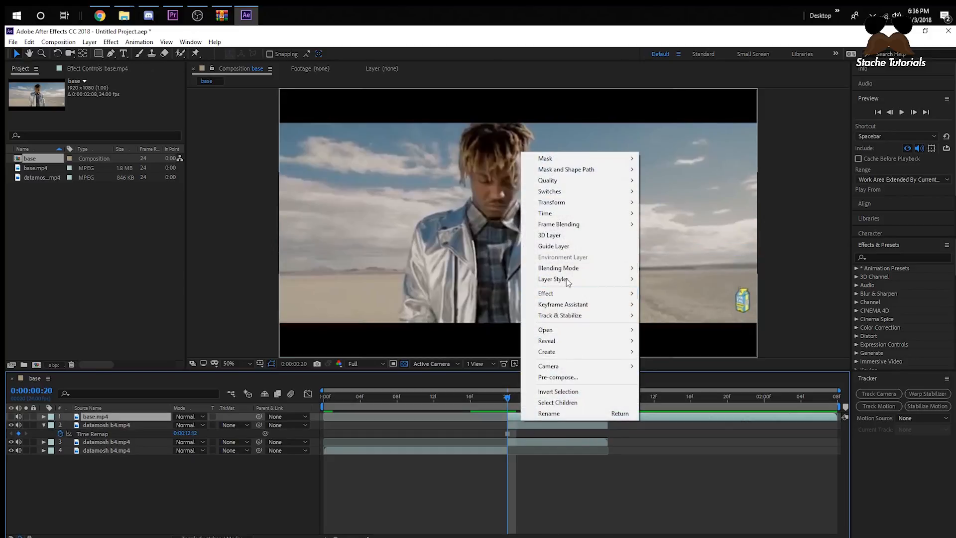
mouse_move(557, 218)
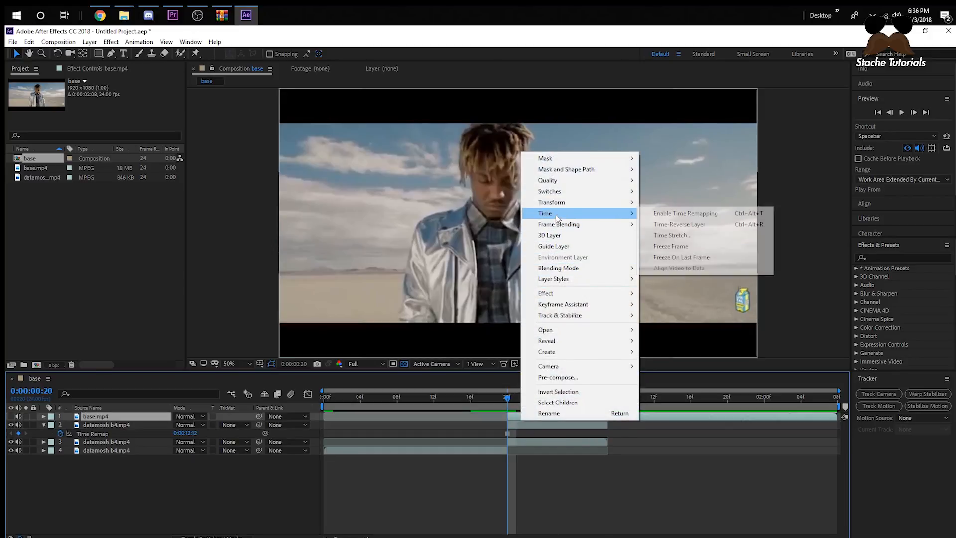
left_click(516, 437)
left_click_drag(562, 394, 509, 402)
left_click(527, 418)
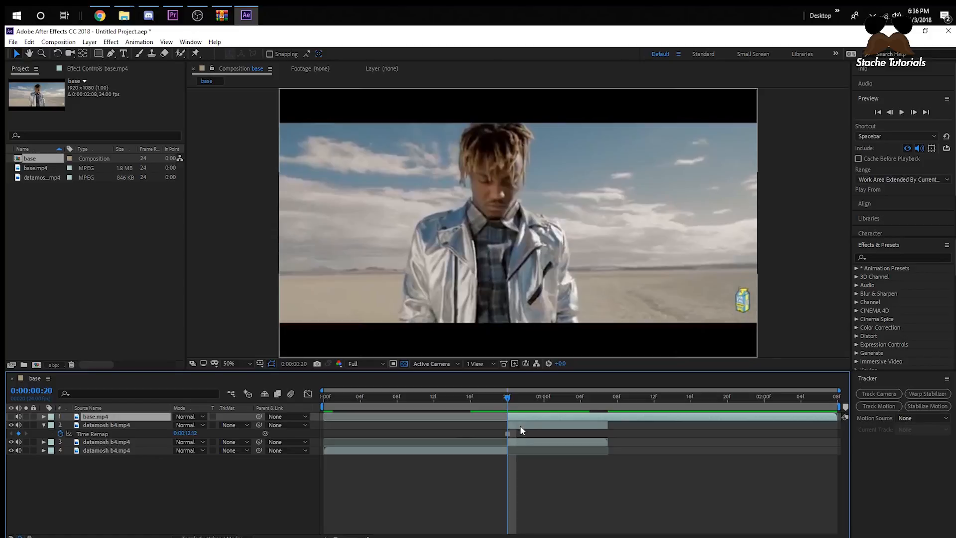
Move the frozen datamosh b4 layer above base.mp4 and draw a closed Pen tool mask around the man's head and body.
left_click(519, 424)
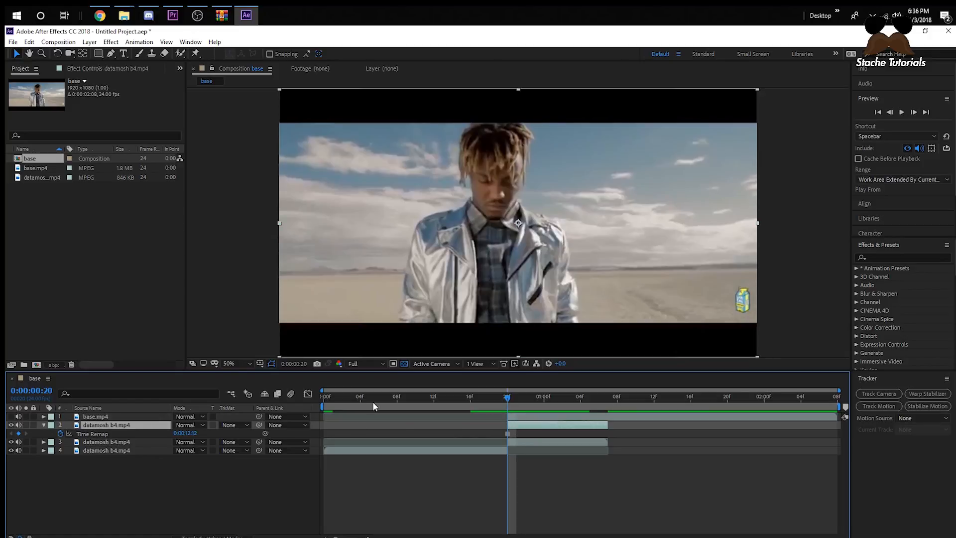
left_click_drag(97, 426, 99, 418)
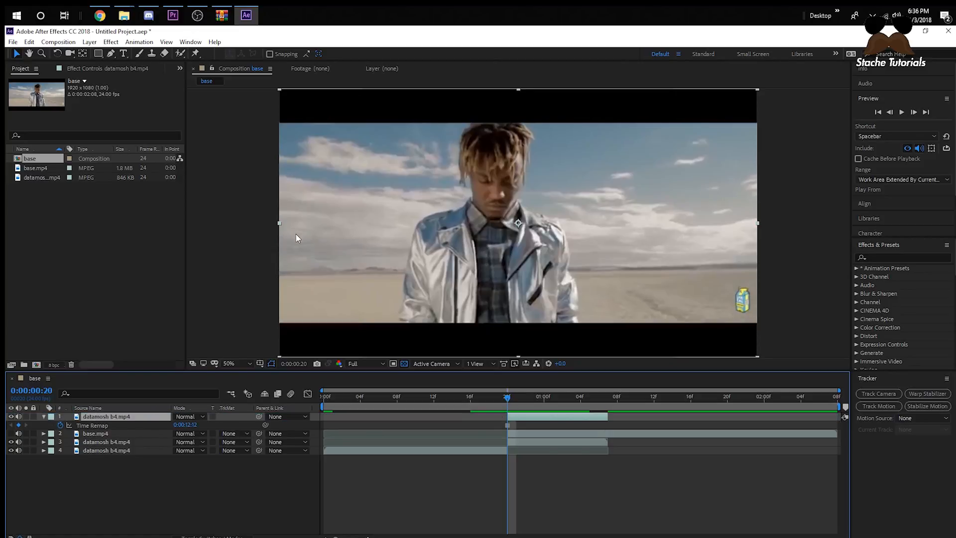
key("g")
left_click(388, 322)
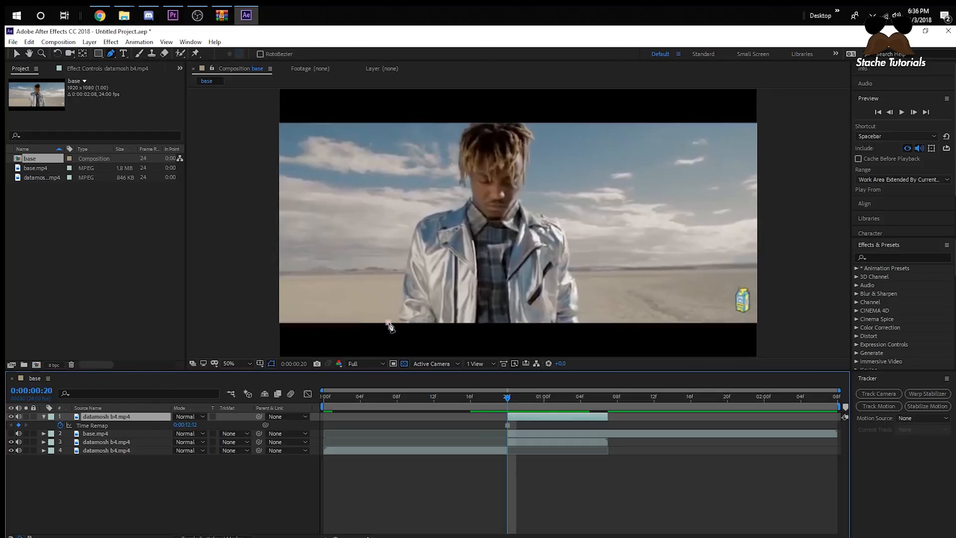
left_click_drag(396, 271, 464, 124)
left_click_drag(531, 120, 575, 231)
left_click(581, 260)
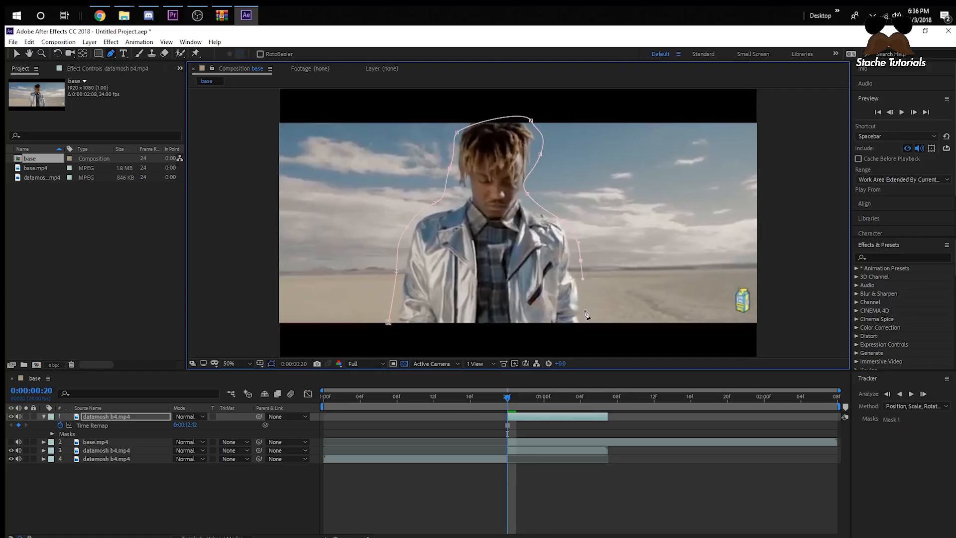
left_click_drag(586, 322, 586, 326)
left_click(389, 323)
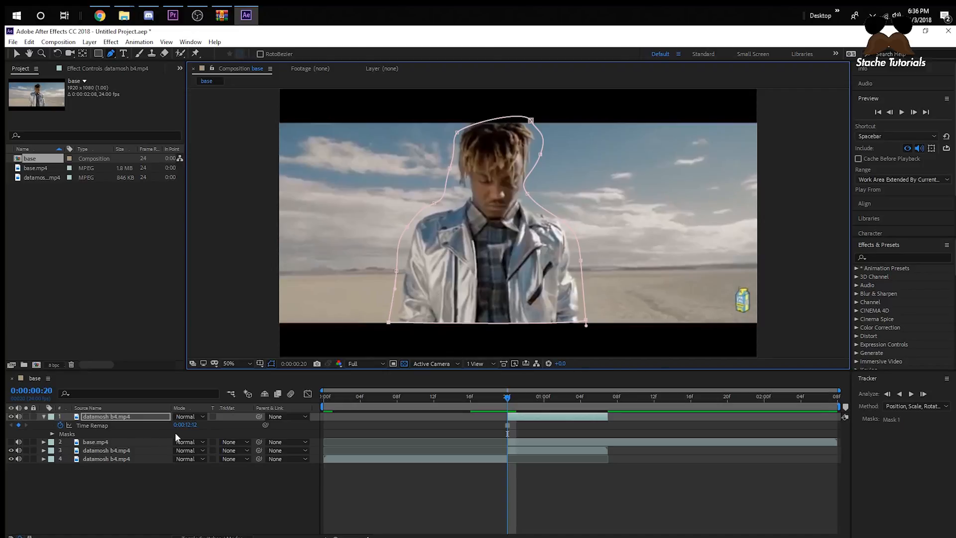
Set Mask 1 to Subtract with a feather of 20 pixels, and make the base.mp4 layer visible.
key("m")
key("m")
key("m")
key("m")
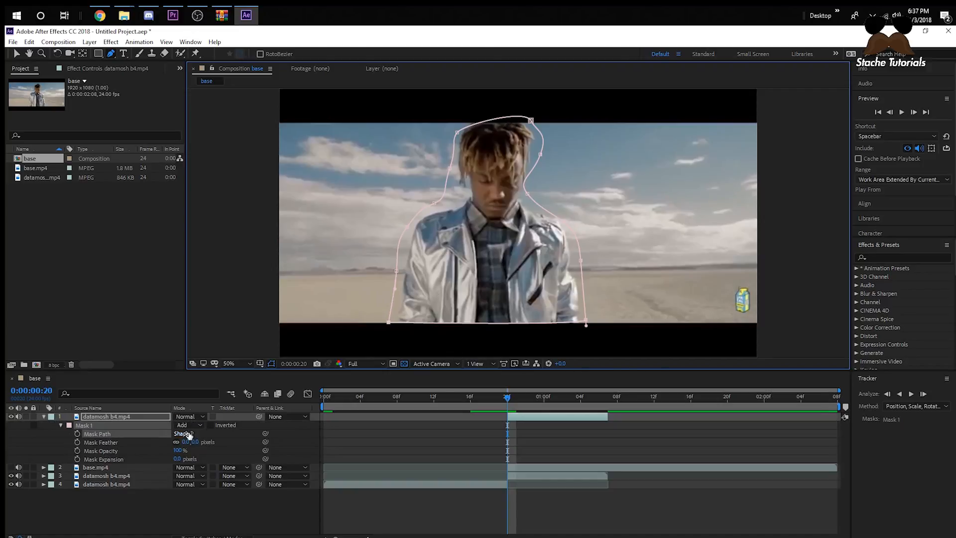
left_click(190, 423)
left_click(199, 456)
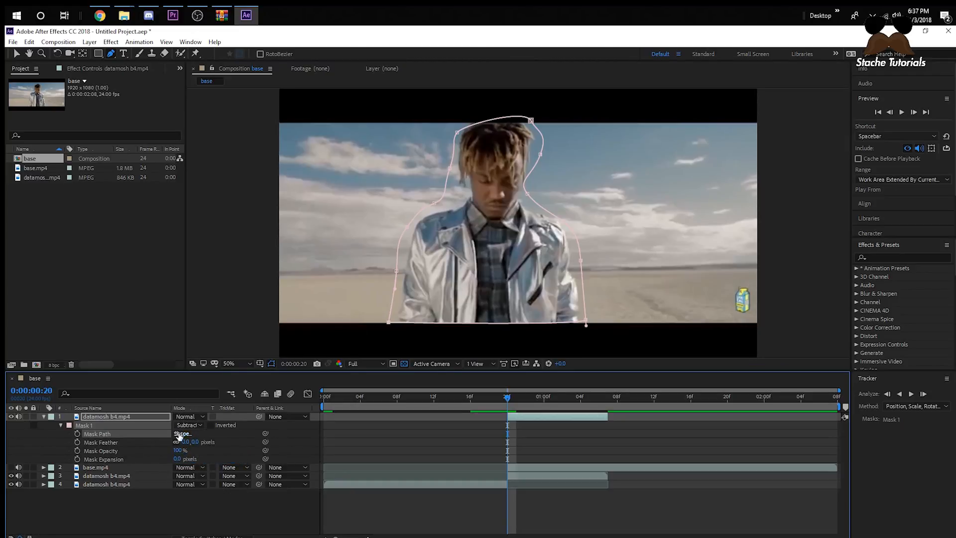
type("20")
key("Return")
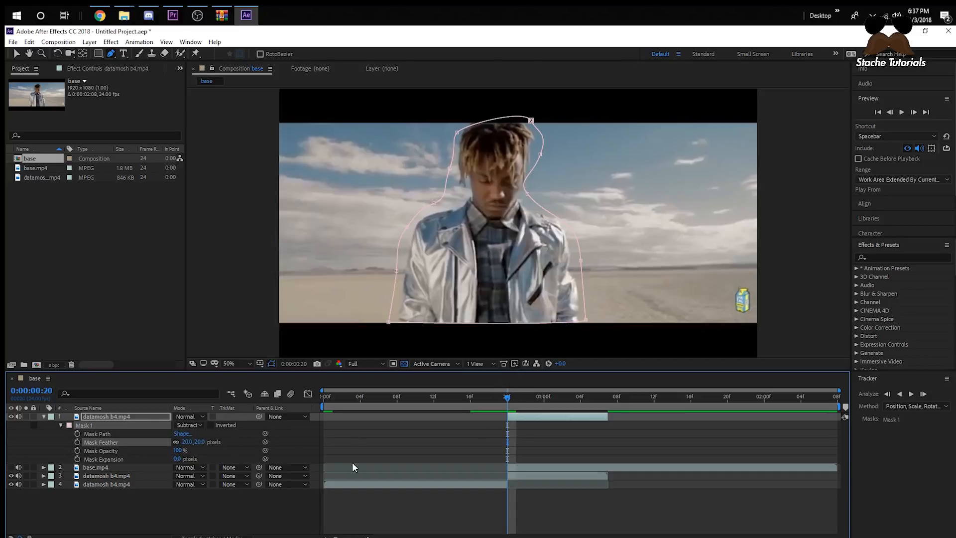
left_click(10, 467)
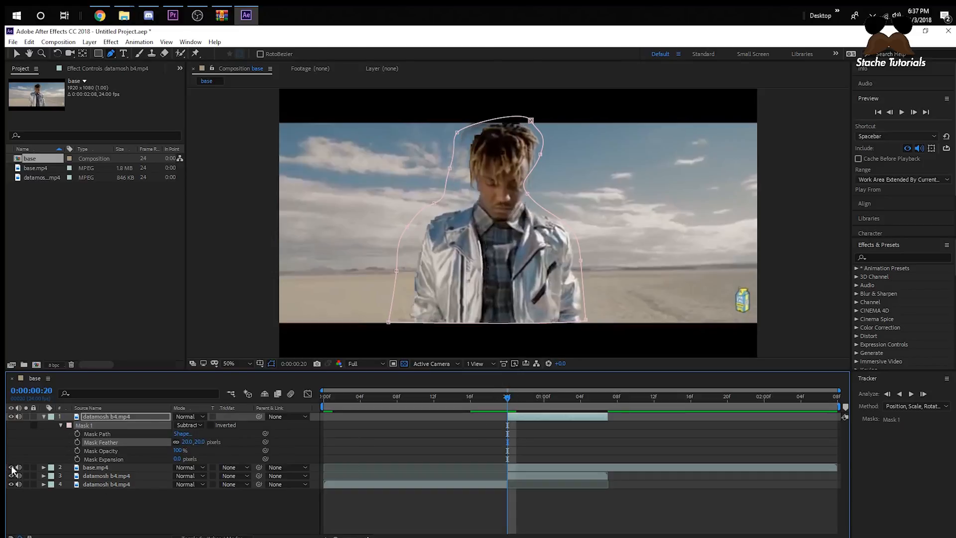
Check the masked result over time and extend the frozen datamosh b4 layer to the end of the composition.
left_click_drag(506, 398, 595, 399)
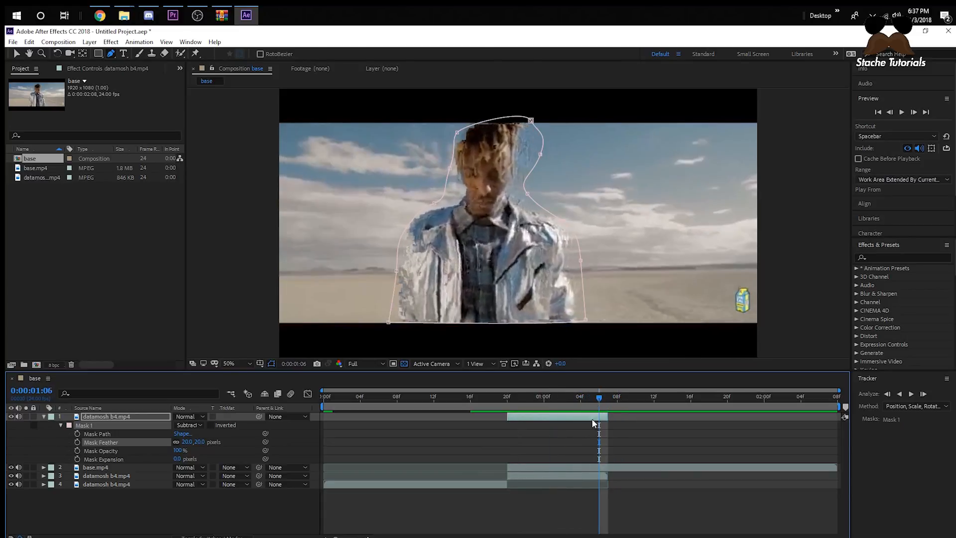
scroll(647, 443, "up", 3)
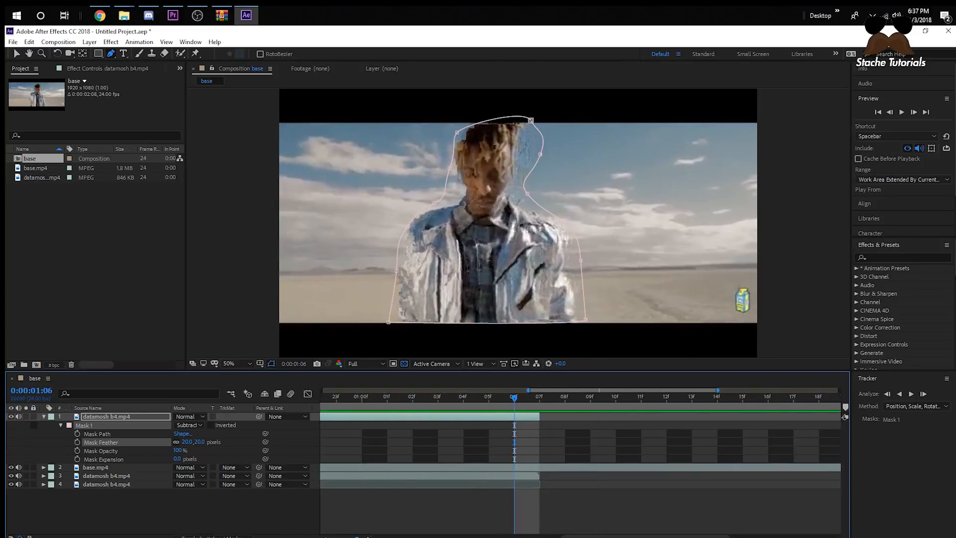
scroll(518, 393, "down", 5)
left_click_drag(608, 415, 819, 416)
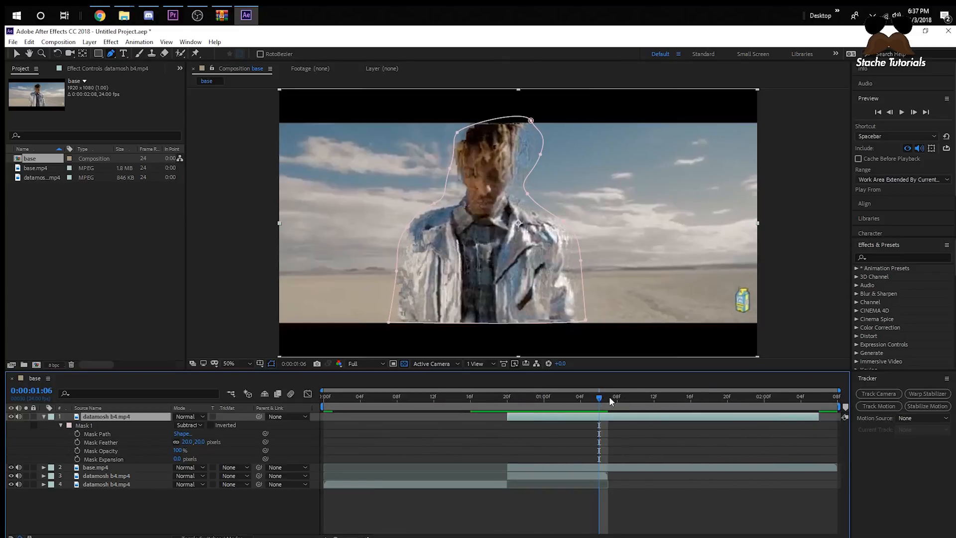
left_click_drag(612, 402, 800, 397)
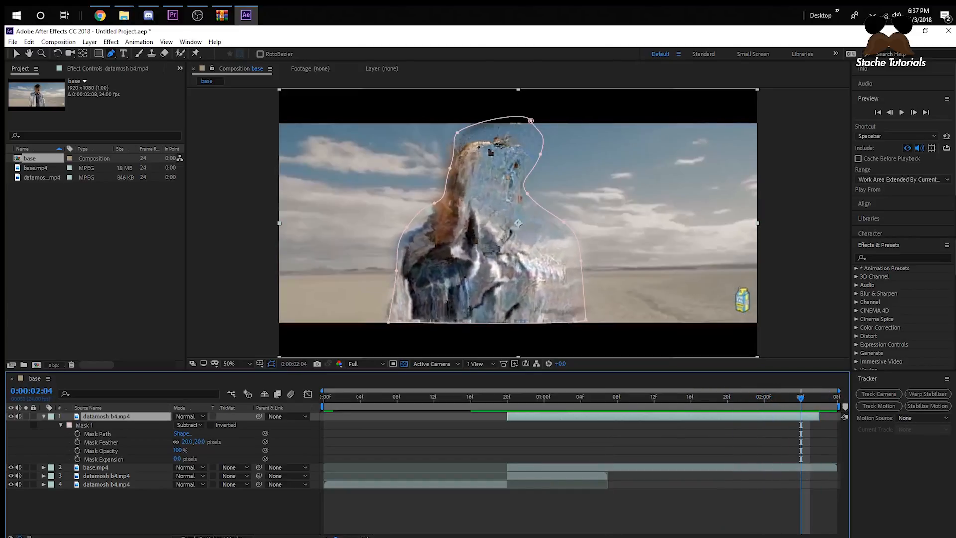
left_click(367, 537)
left_click(325, 537)
left_click_drag(821, 419, 837, 417)
key("ctrl+z")
Keyframe the Mask Path of the frozen layer at 0:00:00:20 and at about 0:00:01:09.
mouse_move(647, 397)
left_mouse_down()
mouse_move(504, 397)
mouse_move(654, 407)
left_mouse_up()
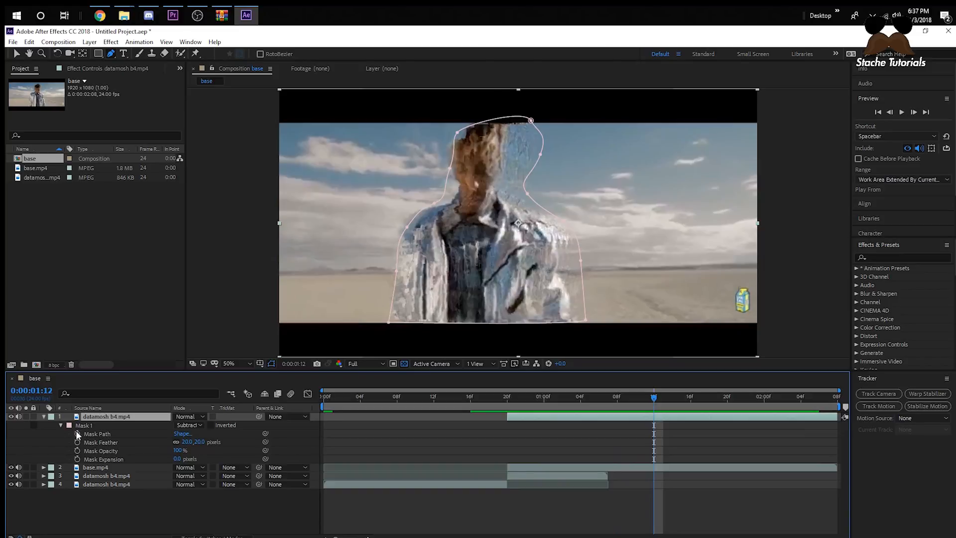
left_click_drag(520, 400, 711, 392)
left_click(77, 433)
left_click(19, 434)
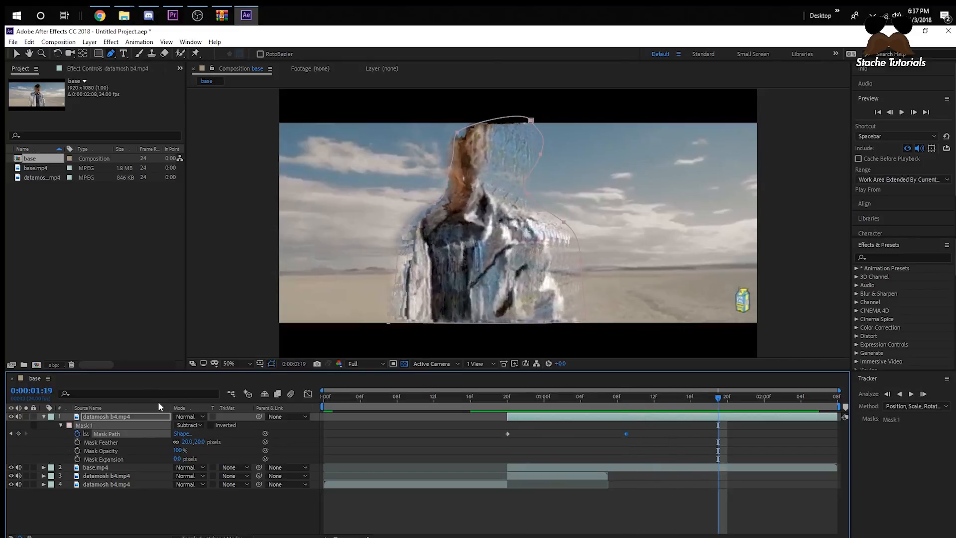
At 0:00:01:19, shift the whole mask and move its head and shoulder points outward to enclose the distorted figure.
key("v")
left_click_drag(378, 109, 666, 357)
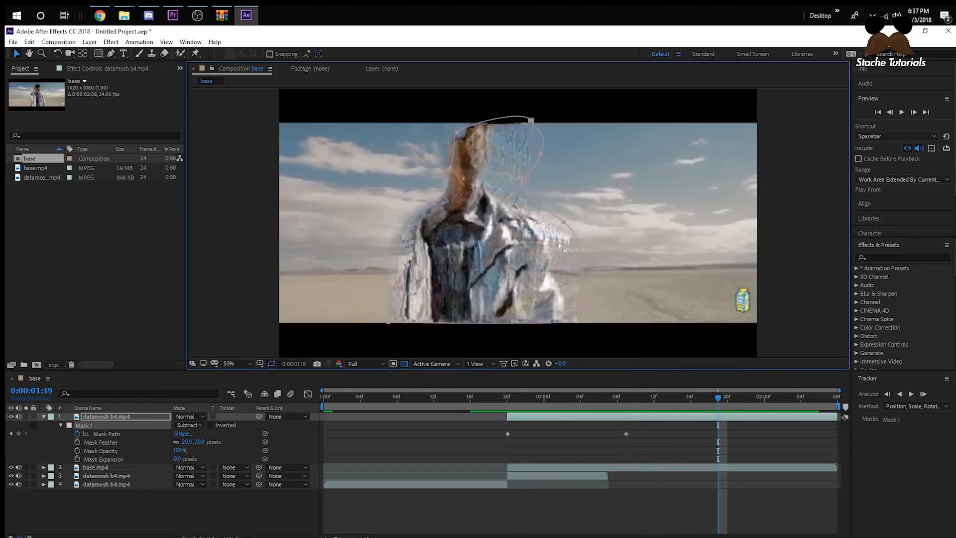
mouse_move(528, 194)
left_mouse_down()
mouse_move(494, 190)
mouse_move(520, 194)
left_mouse_up()
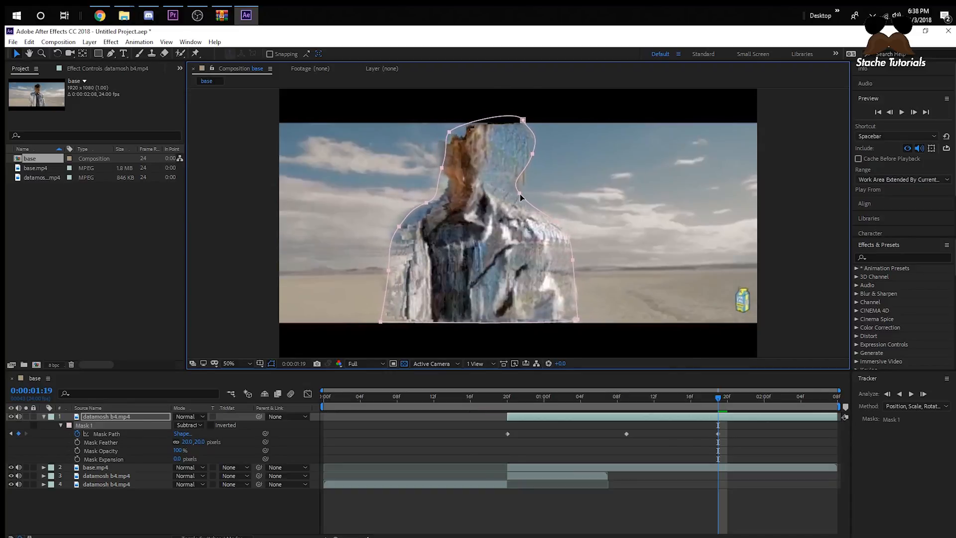
left_click_drag(441, 168, 441, 128)
left_click(445, 169)
left_click(446, 169)
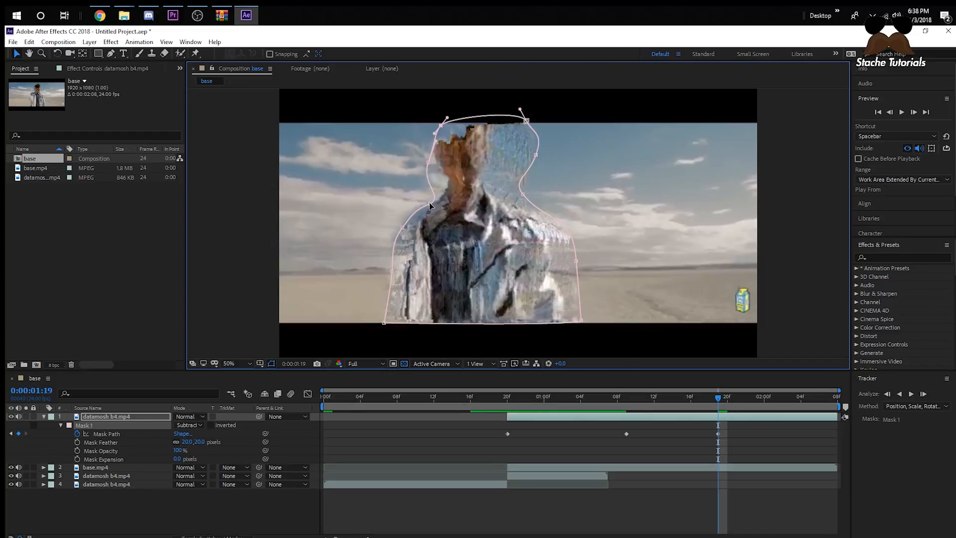
left_click_drag(429, 203, 406, 193)
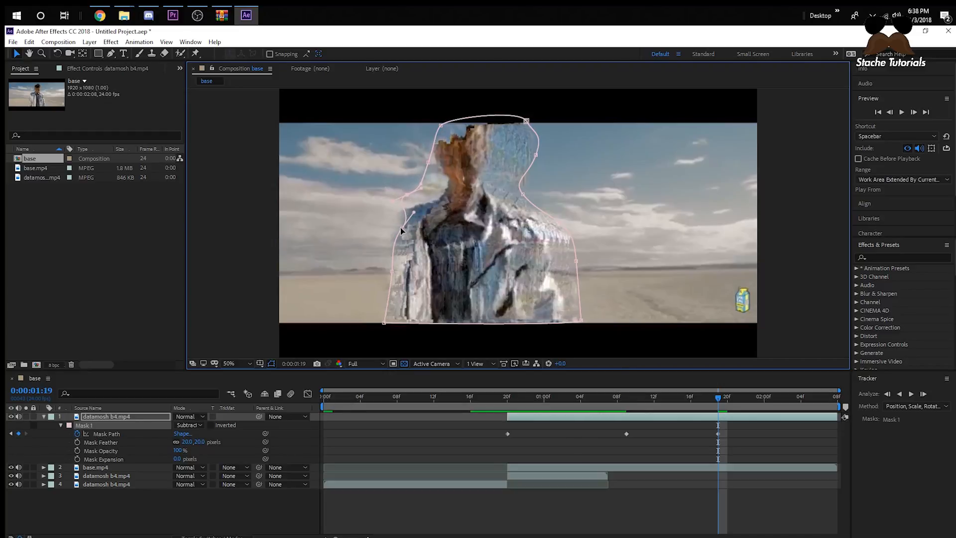
left_click_drag(402, 228, 370, 228)
left_click_drag(391, 272, 375, 284)
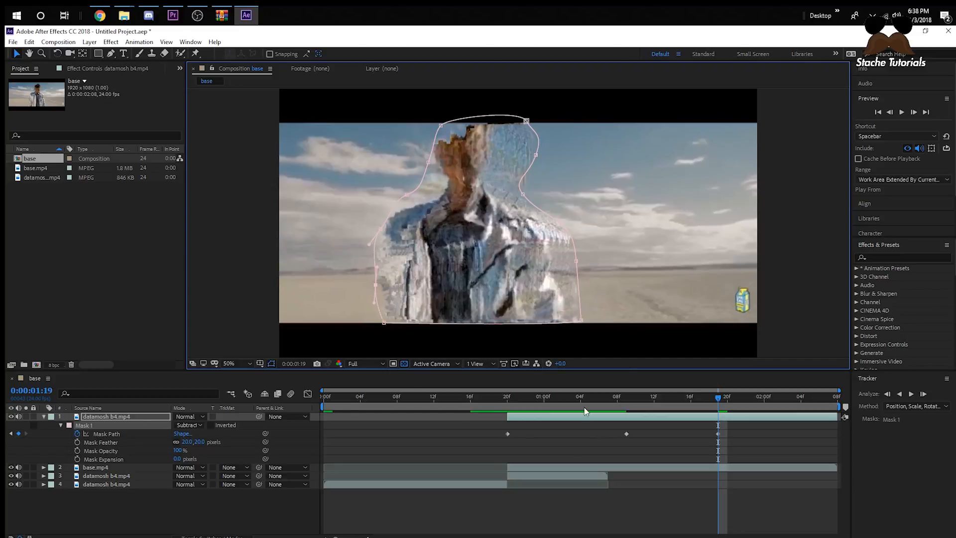
Play back the composition several times, with no layer selected, to examine the masked datamosh effect.
left_click_drag(573, 397, 508, 397)
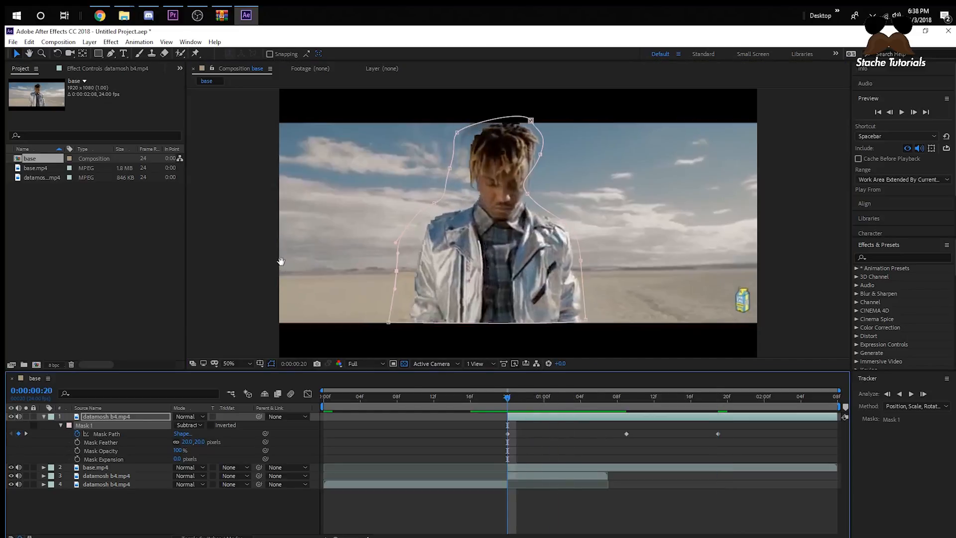
key("space")
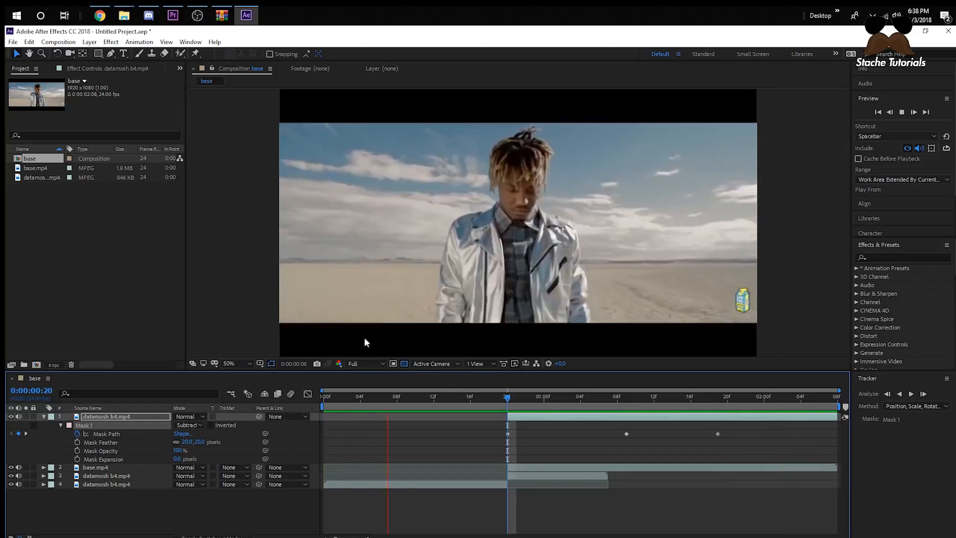
key("space")
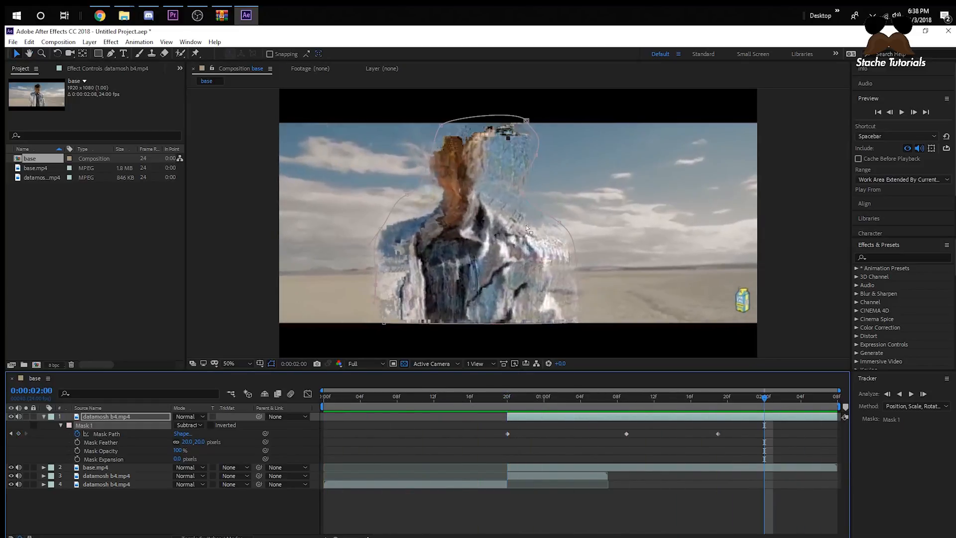
left_click(283, 217)
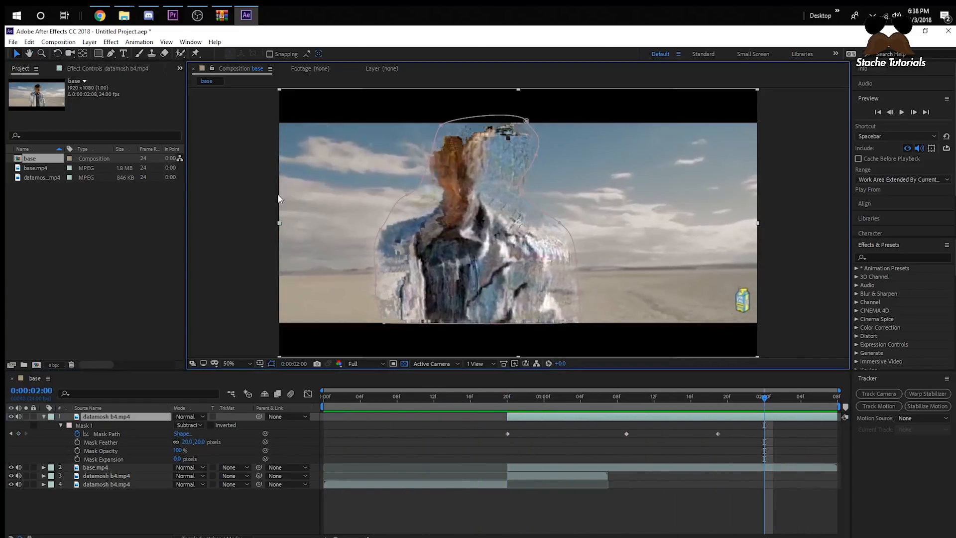
left_click(277, 193)
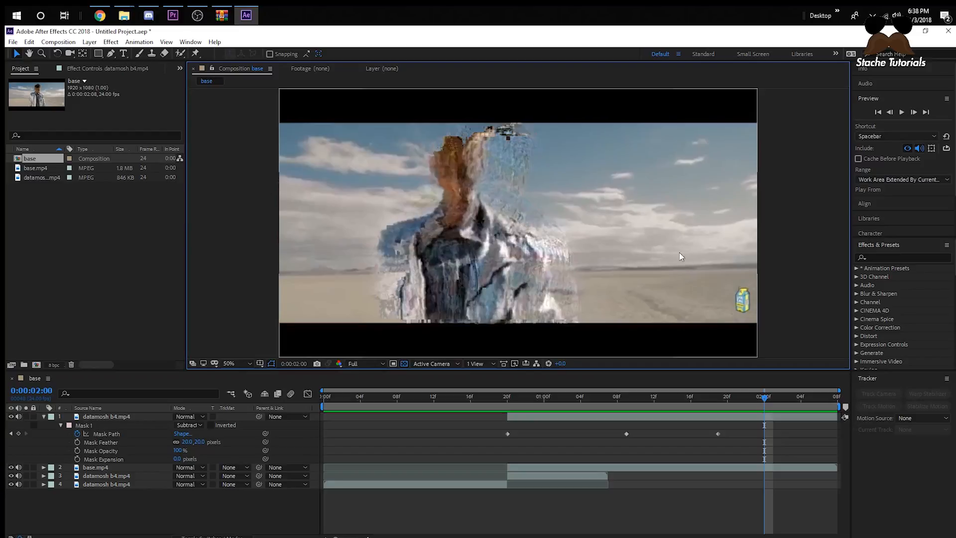
left_click(494, 402)
key("space")
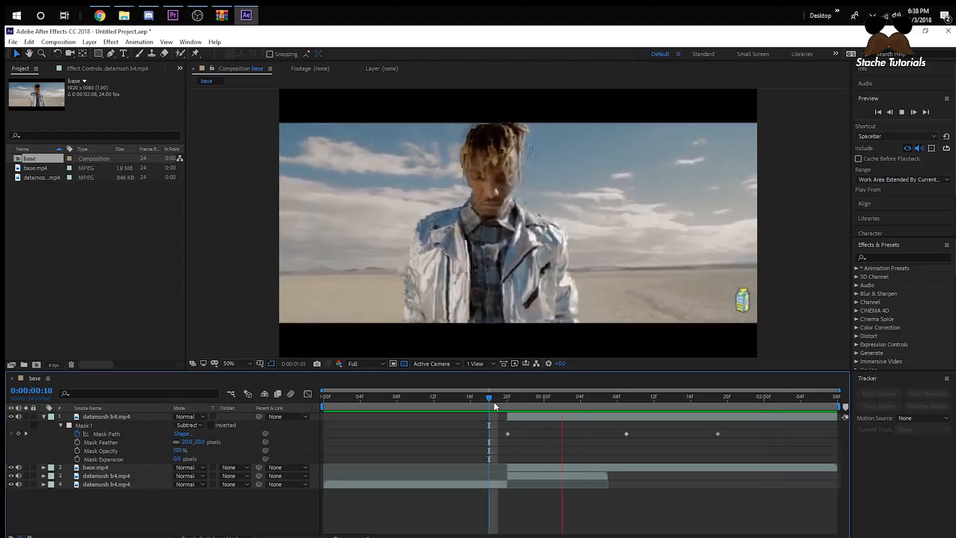
key("space")
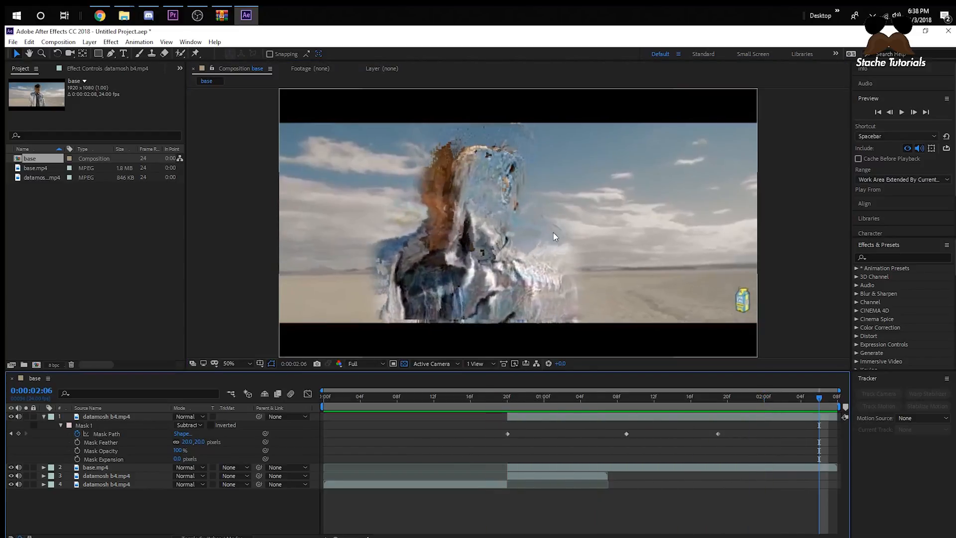
left_click(442, 400)
key("space")
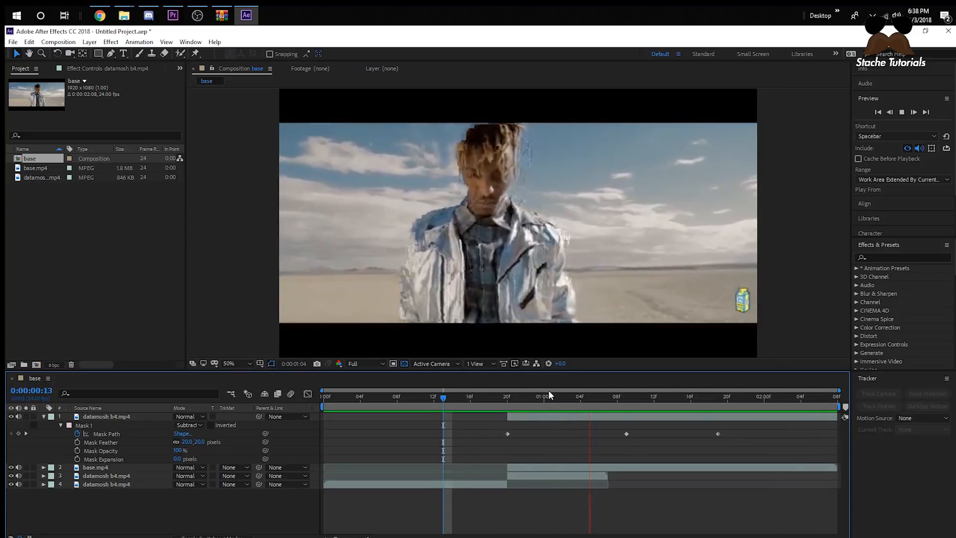
key("space")
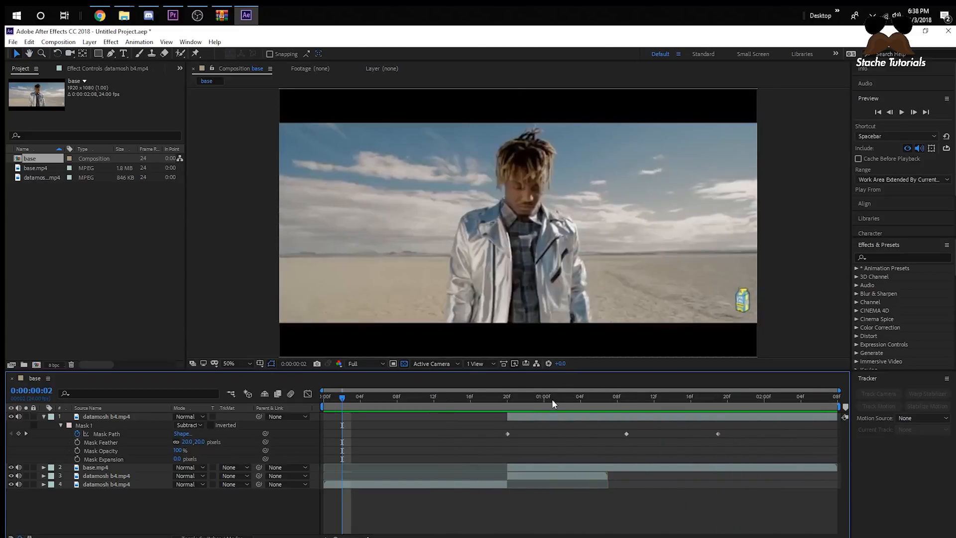
Go to 0:00:01:22, find the S_Glow effect and apply it to the masked frozen datamosh b4 layer.
left_click_drag(553, 400, 746, 405)
left_click(886, 258)
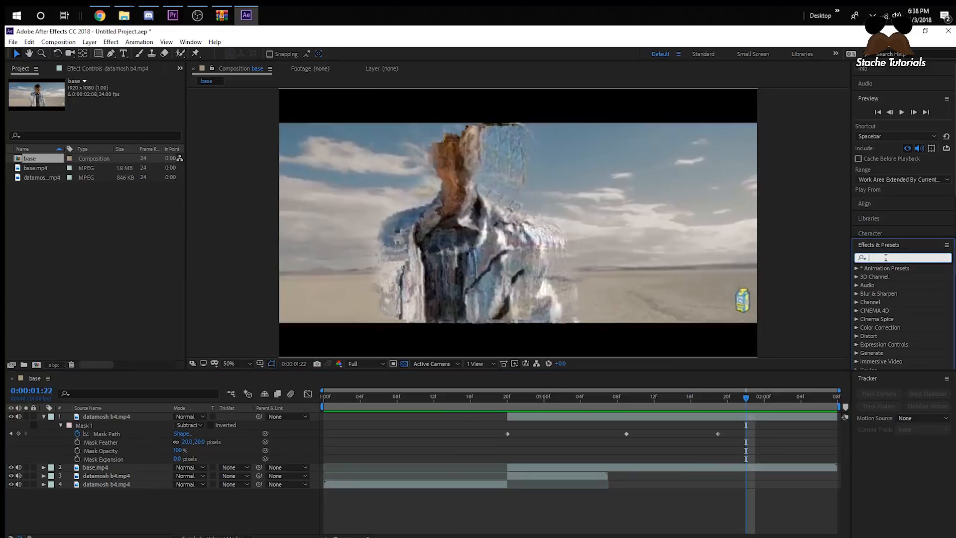
type("glow")
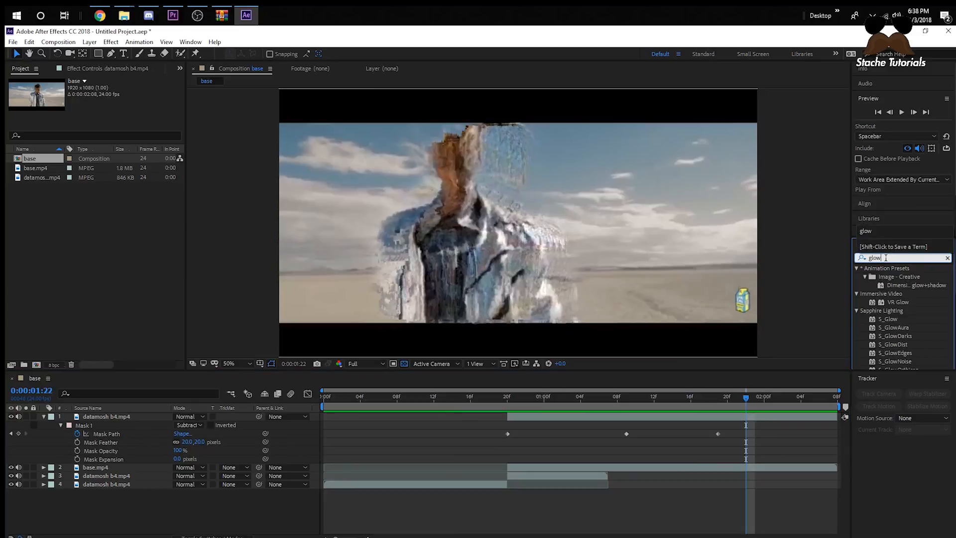
left_click_drag(888, 318, 562, 417)
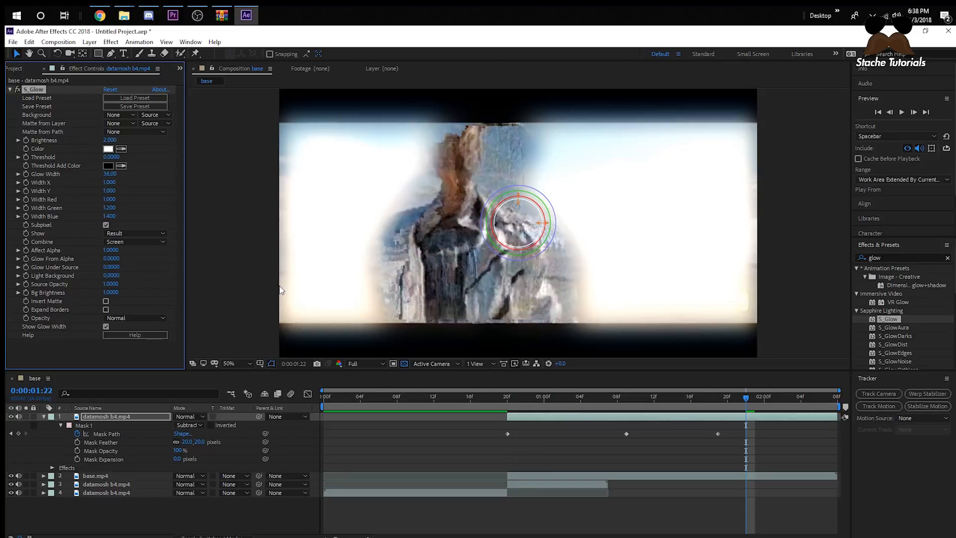
Undo the S_Glow effect on the masked datamosh b4 layer and apply S_Glow to the base.mp4 layer instead.
key("ctrl+z")
left_click(43, 416)
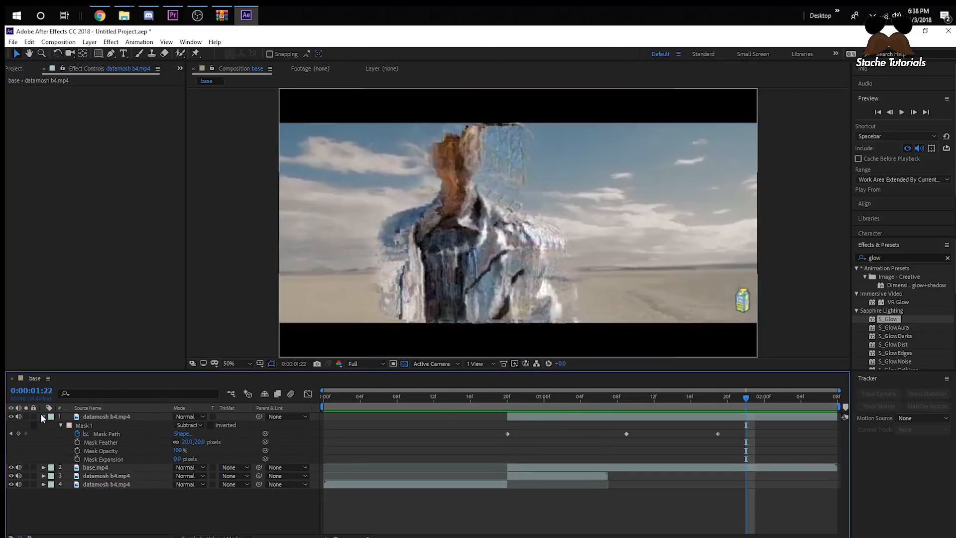
left_click_drag(888, 319, 577, 427)
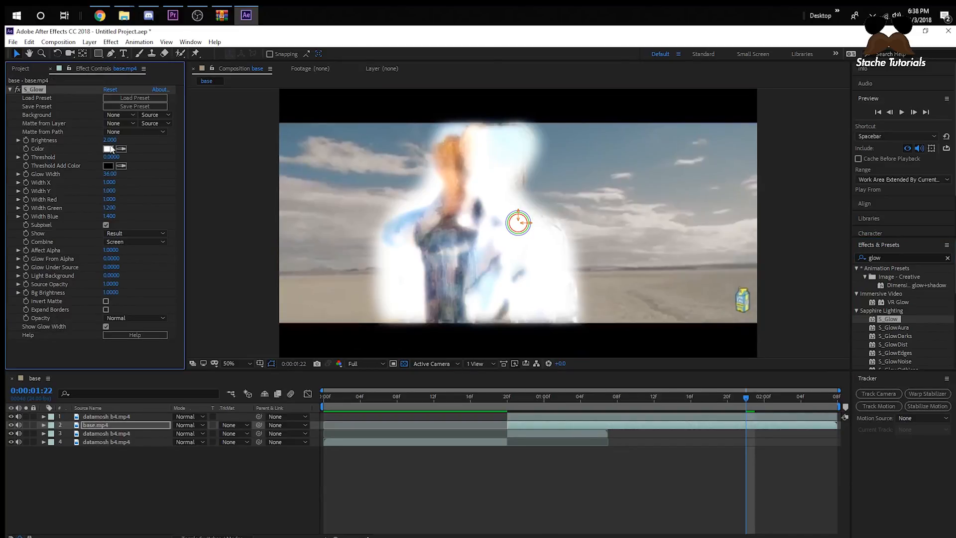
Set the base.mp4 layer's S_Glow Glow Width to 0.00, Width X to 0.090 and Brightness to 0.590.
left_click_drag(111, 141, 113, 140)
left_click_drag(109, 174, 26, 174)
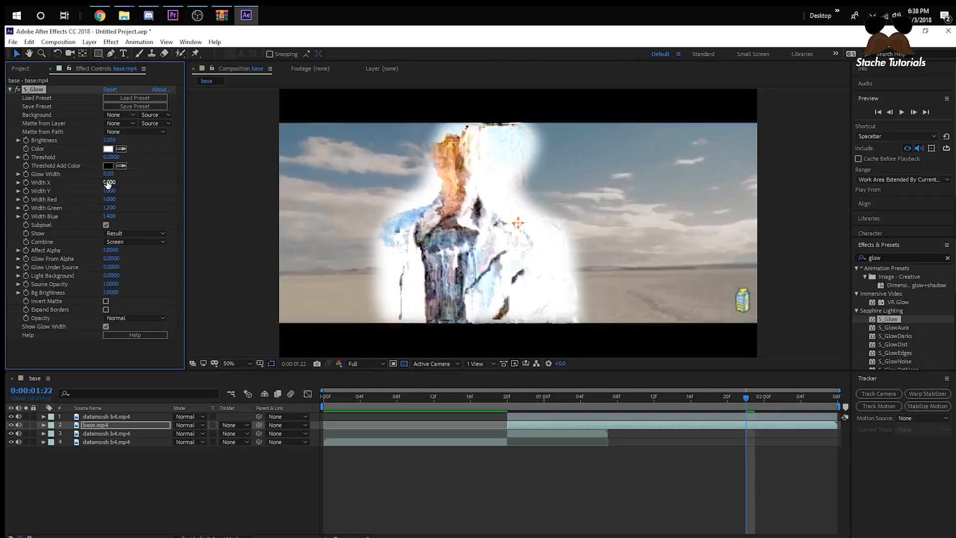
left_click_drag(106, 184, 44, 175)
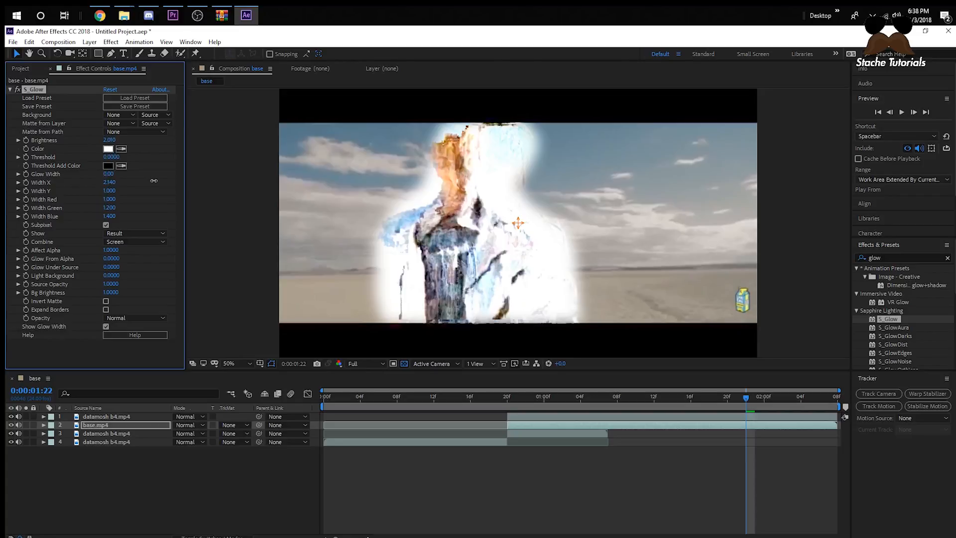
left_click_drag(154, 181, 51, 179)
left_click_drag(108, 140, 33, 133)
Change the S_Glow colour to a light pink and preview the composition from 0:00:00:17.
left_click(106, 148)
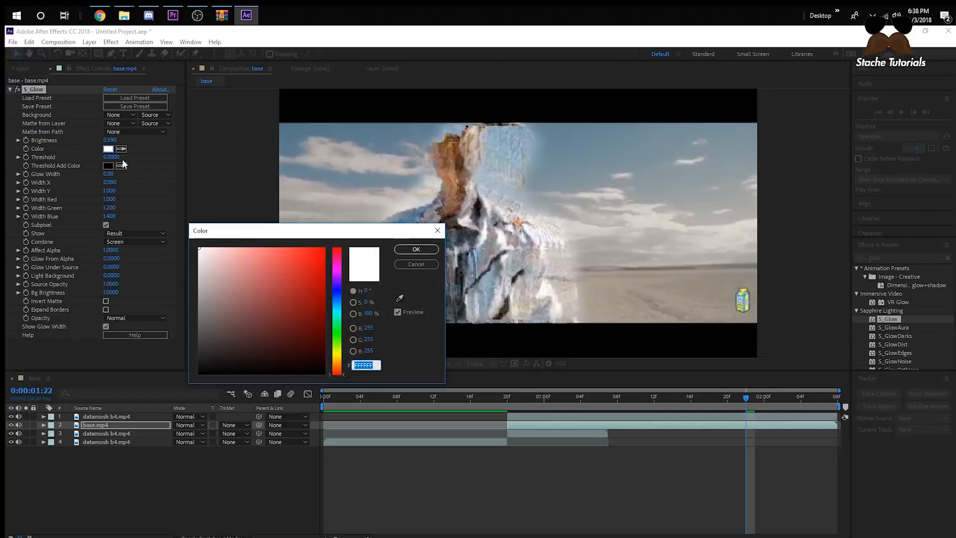
left_click(337, 268)
left_click(256, 316)
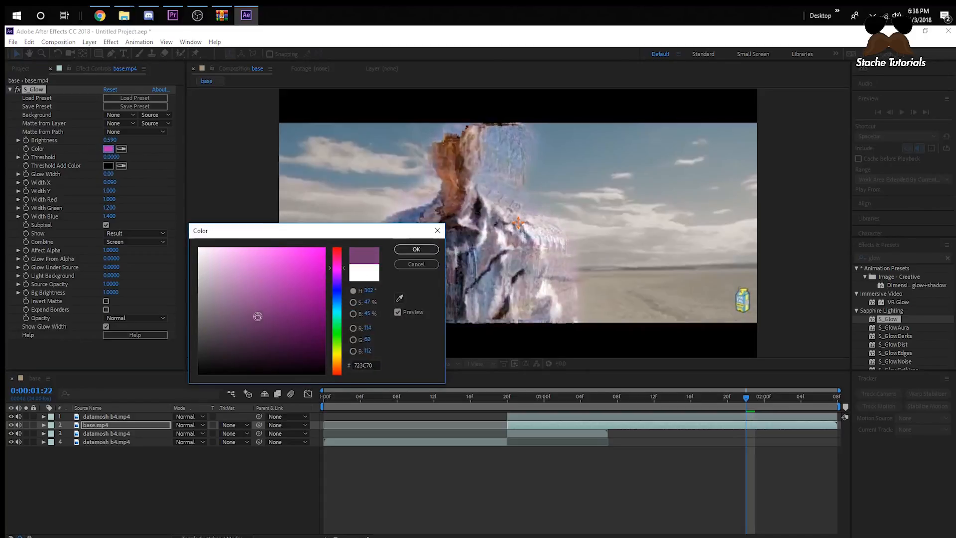
left_click(271, 245)
left_click(417, 249)
left_click(479, 398)
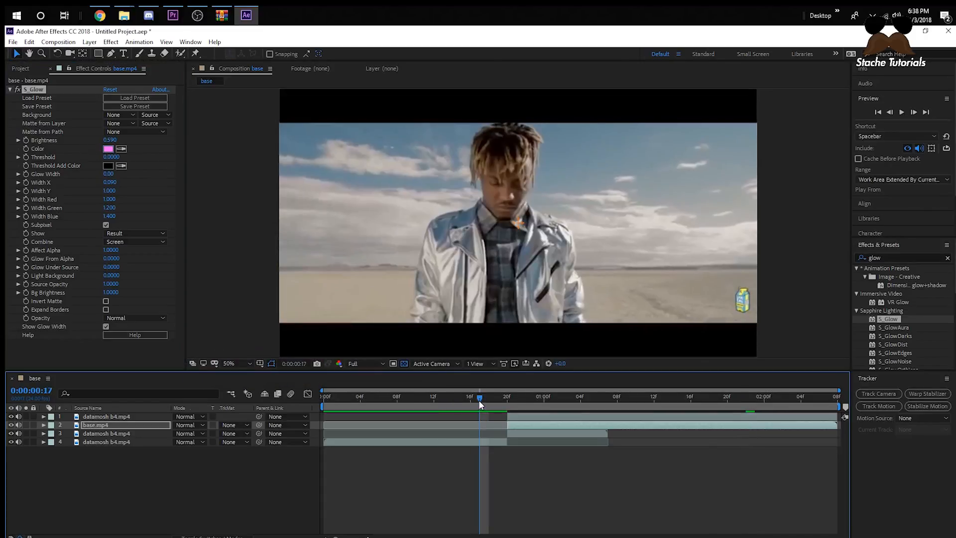
key("space")
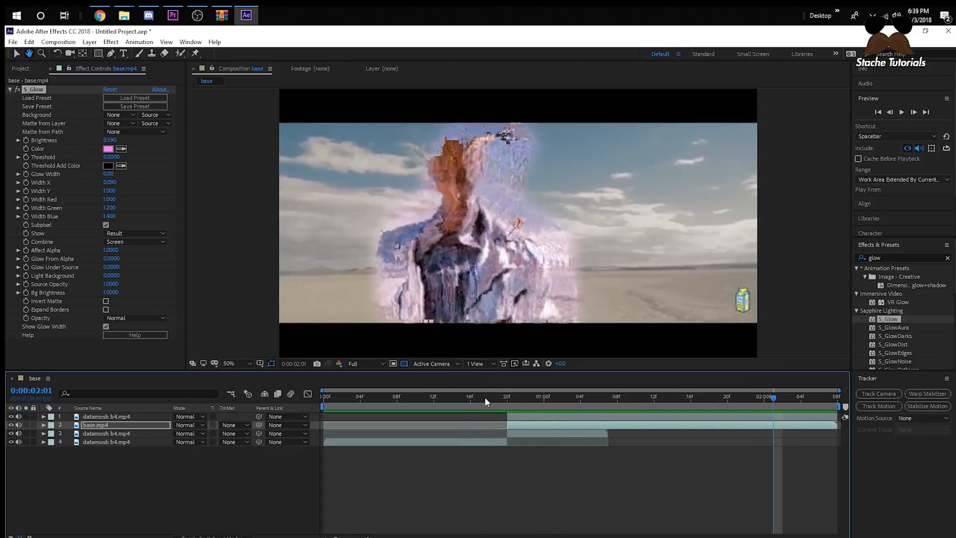
Keyframe the S_Glow Brightness at 0.000 at 0:00:00:20 and raise it at 0:00:02:02.
left_click(477, 397)
left_click_drag(477, 397, 507, 405)
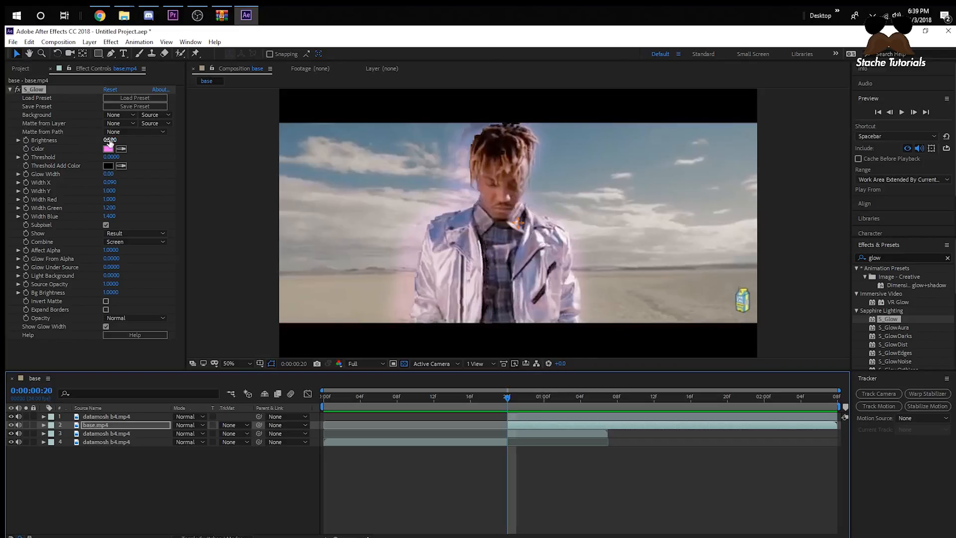
left_click_drag(109, 140, 65, 139)
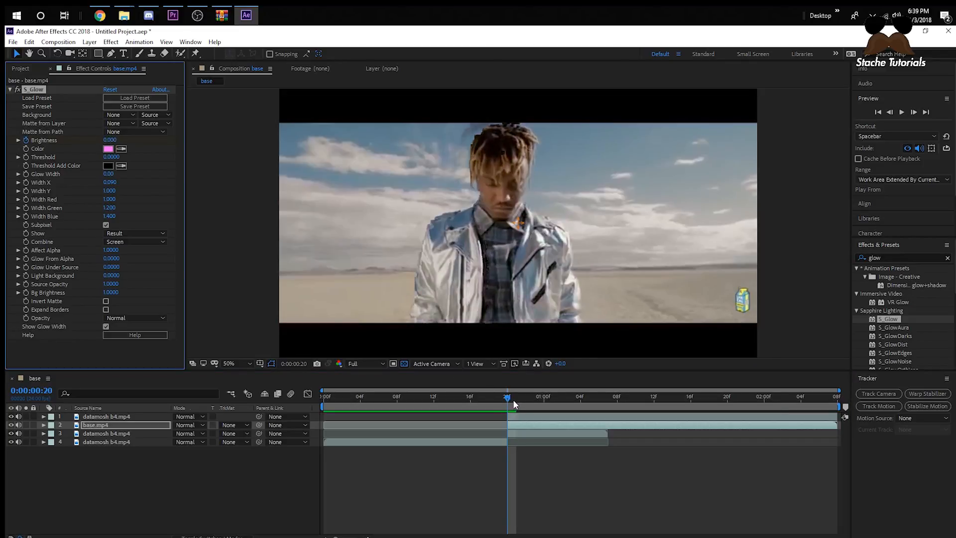
left_click_drag(513, 399, 783, 408)
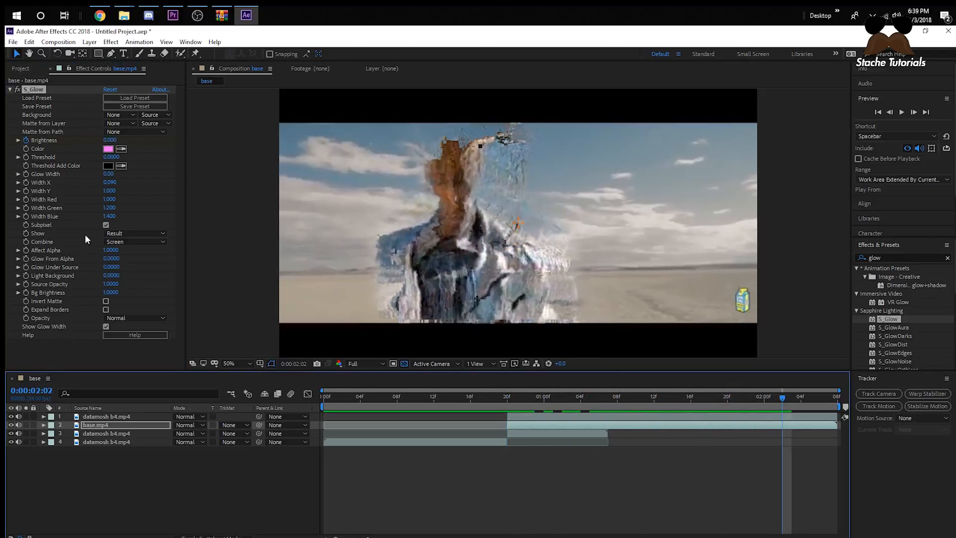
left_click_drag(110, 140, 144, 136)
Play back the composition several times, muting the audio of all layers, to examine the pink glow fading in.
left_click(452, 398)
key("space")
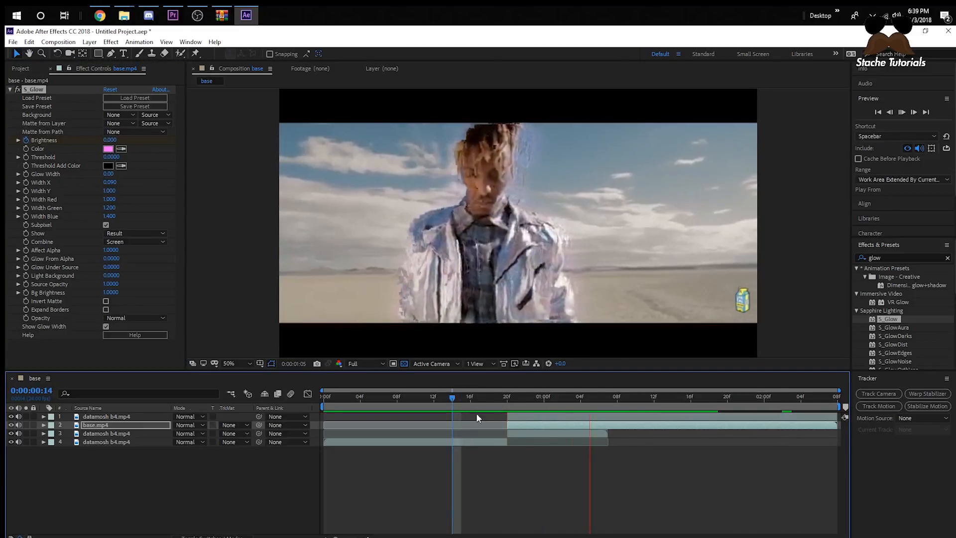
left_click_drag(383, 398, 307, 394)
key("space")
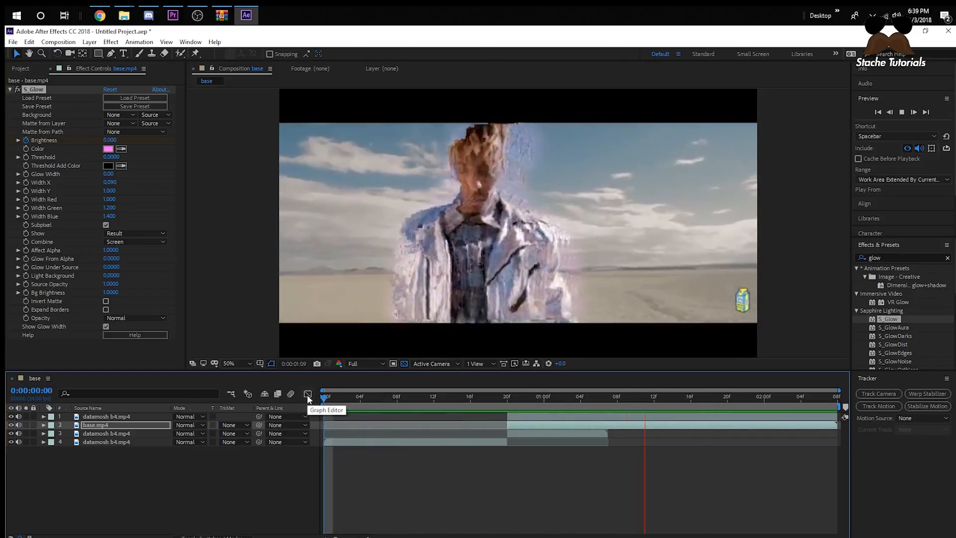
key("space")
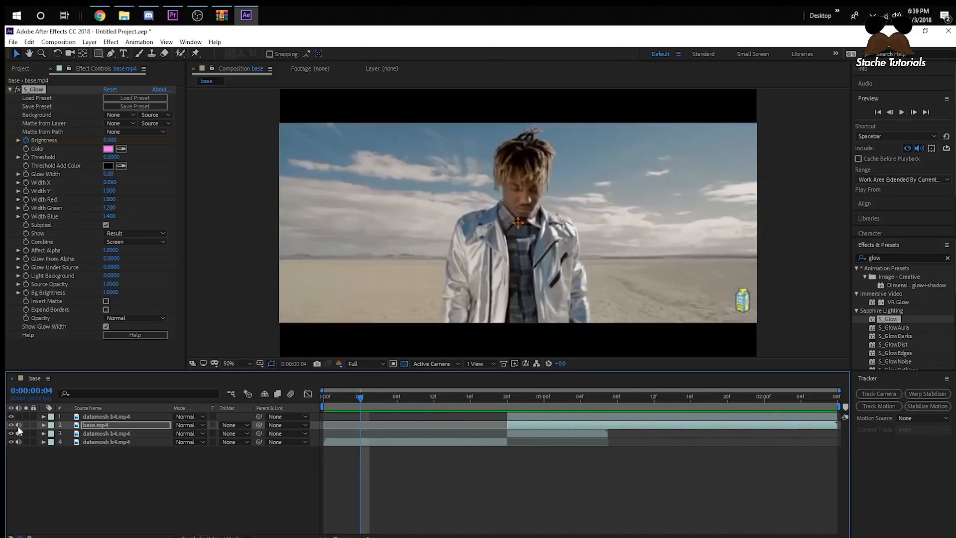
key("space")
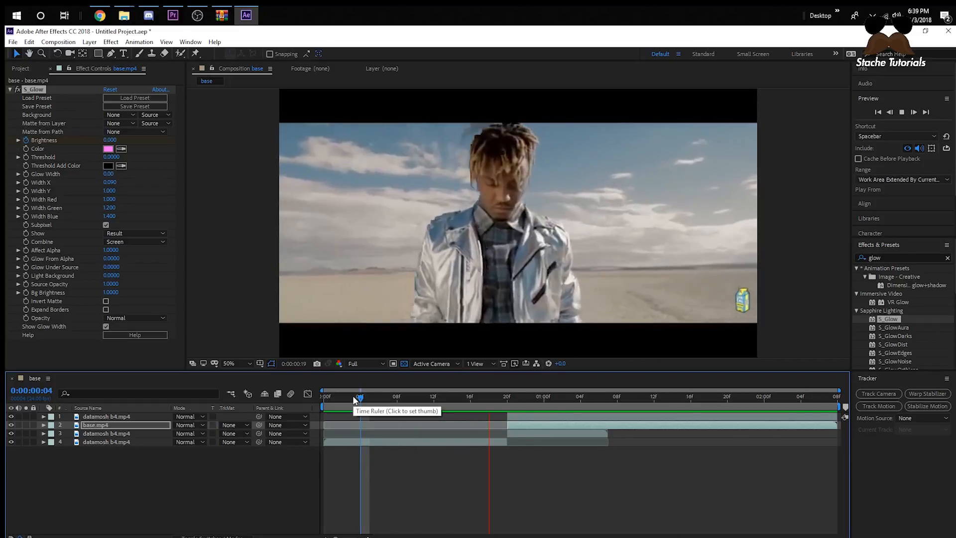
key("space")
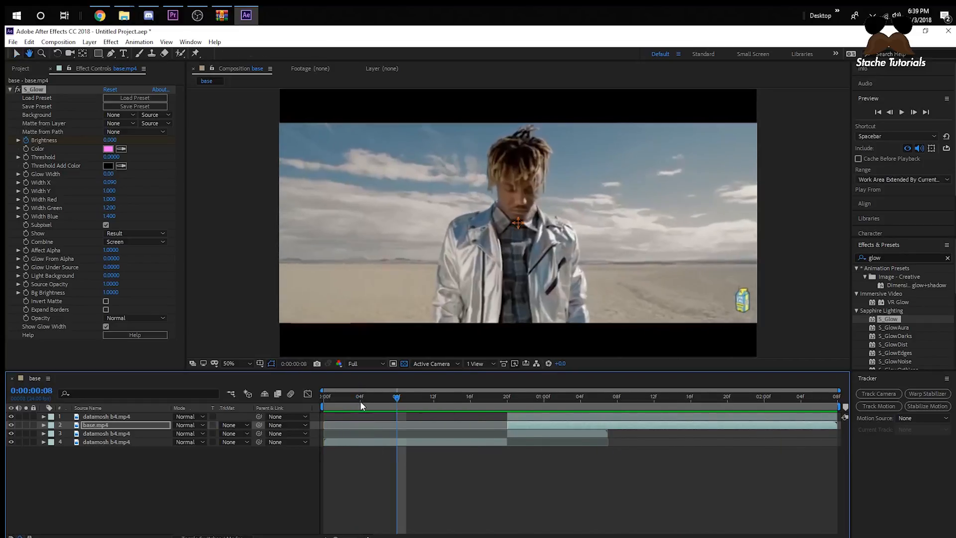
key("Home")
key("space")
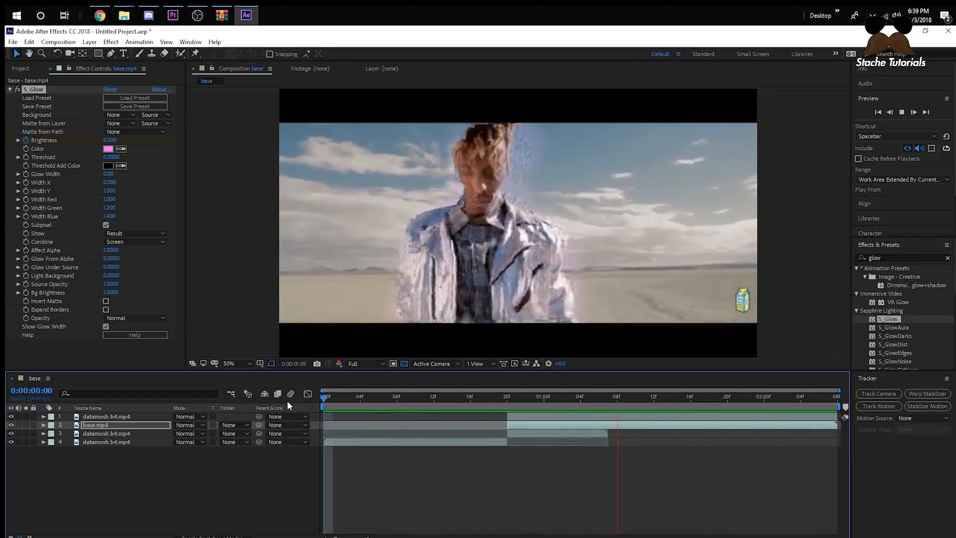
key("space")
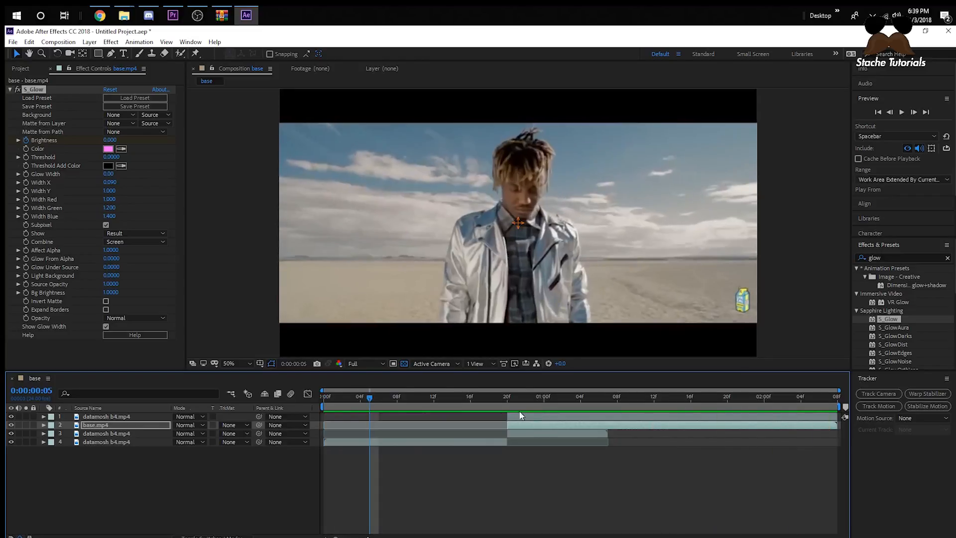
Go to 0:00:02:02 and search the effects for "pixela".
left_click_drag(523, 396, 781, 389)
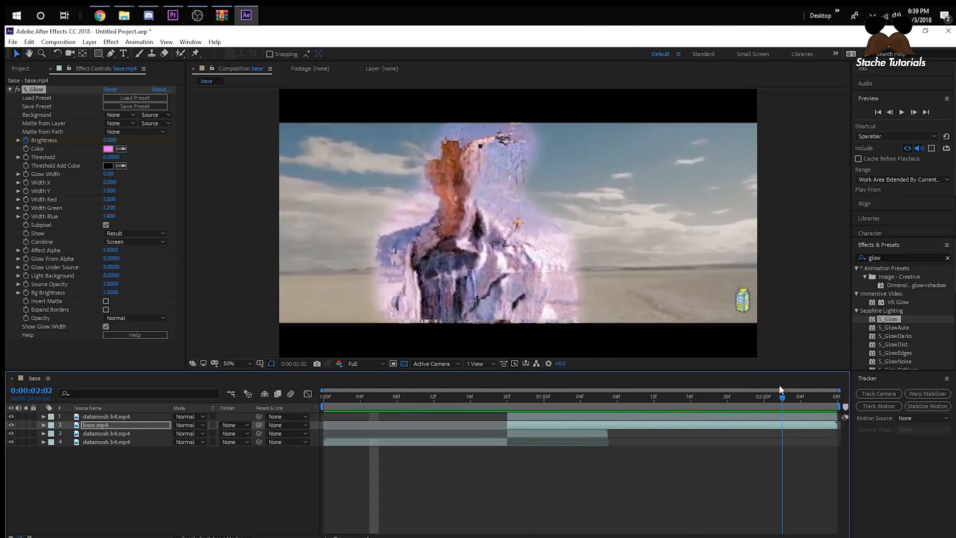
left_click_drag(887, 257, 824, 262)
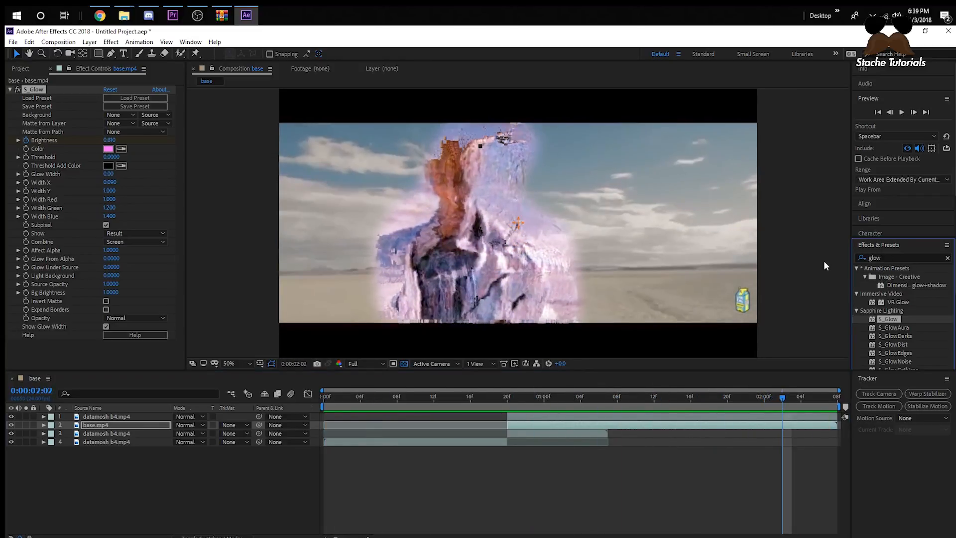
double_click(889, 258)
type("pixe")
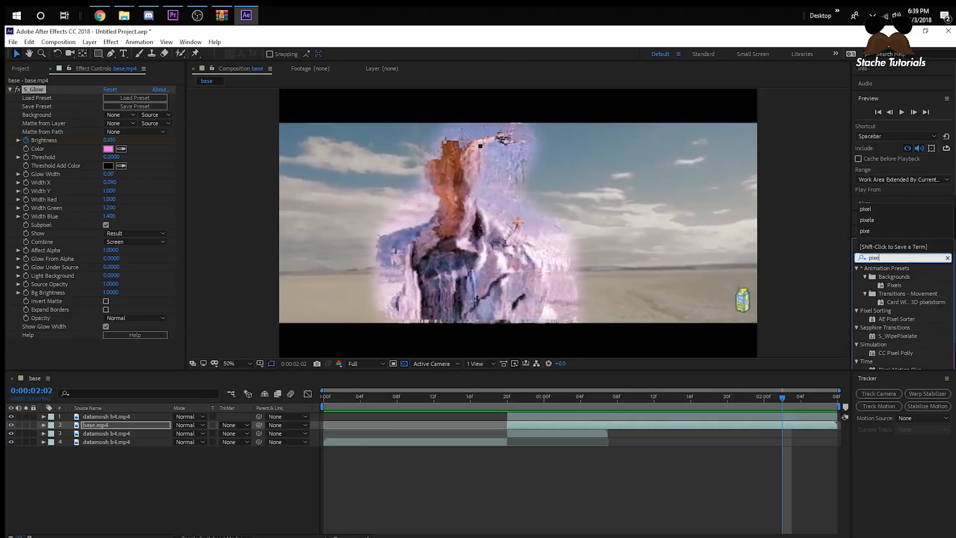
type("la")
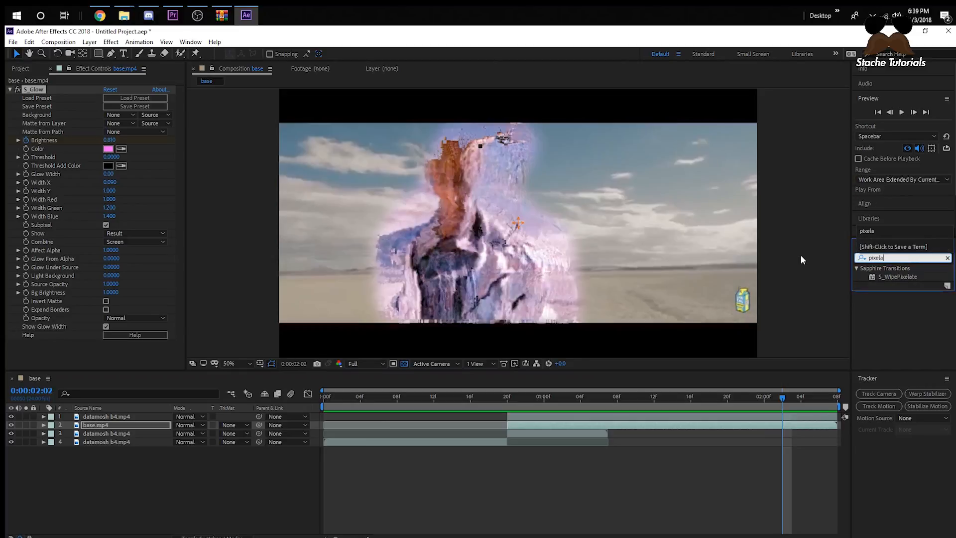
left_click(899, 276)
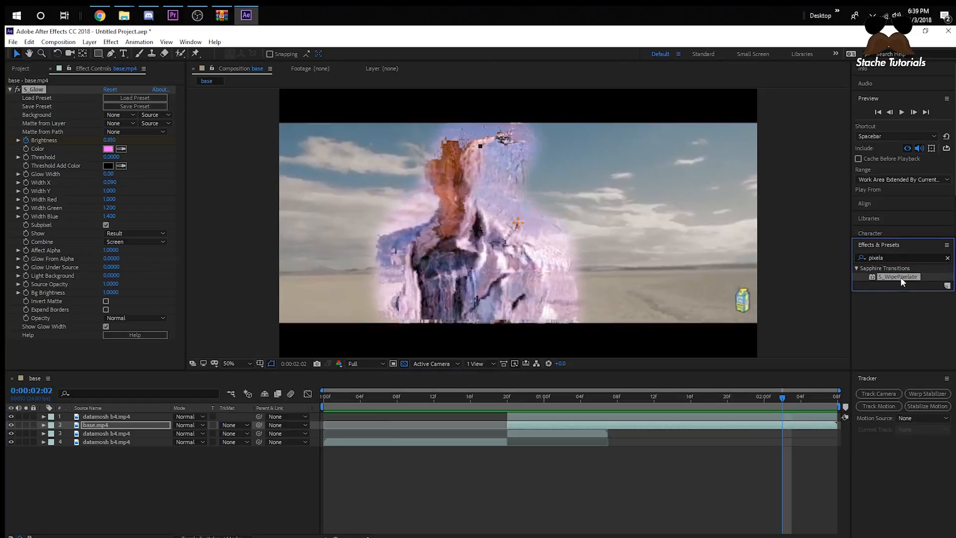
Search the effects for "glitch" and apply Glitchify to the base.mp4 layer.
left_click_drag(887, 258, 828, 257)
key("BackSpace")
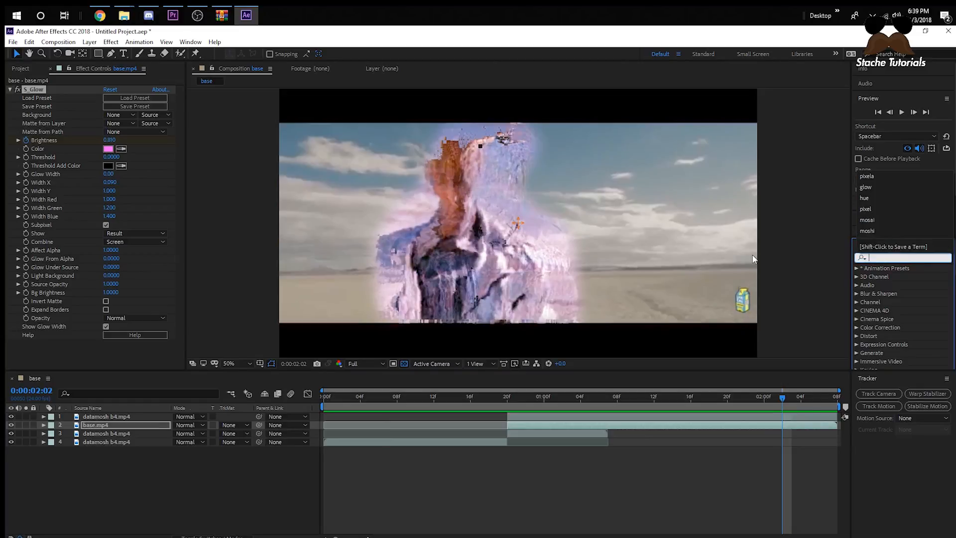
type("glitch")
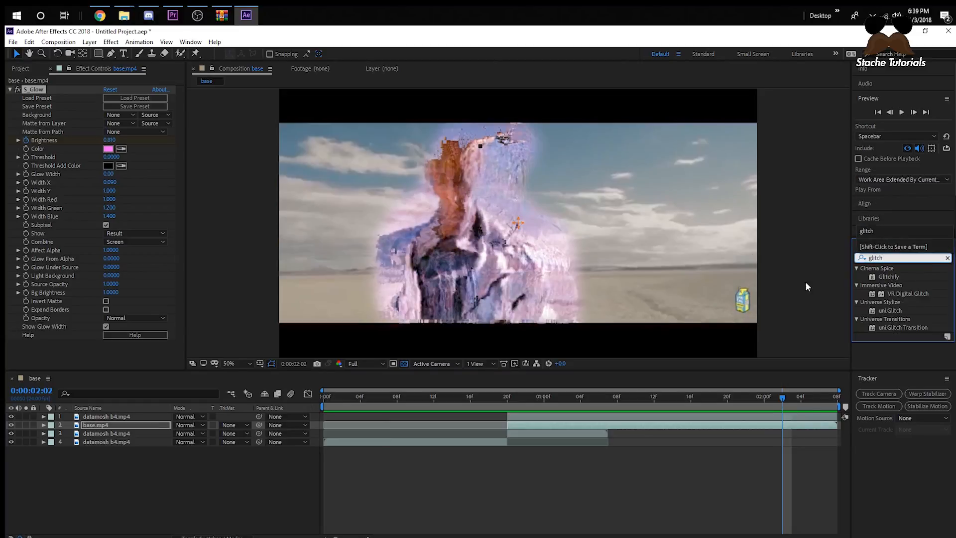
left_click_drag(894, 277, 553, 429)
Play back the Glitchify effect from 0:00:00:16 and delete it from the base.mp4 layer.
left_click_drag(511, 394, 471, 398)
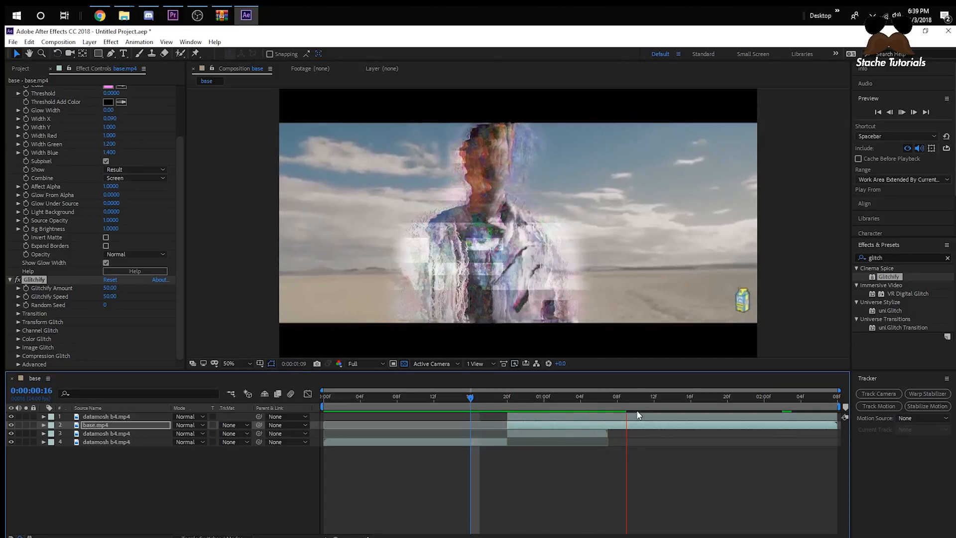
key("space")
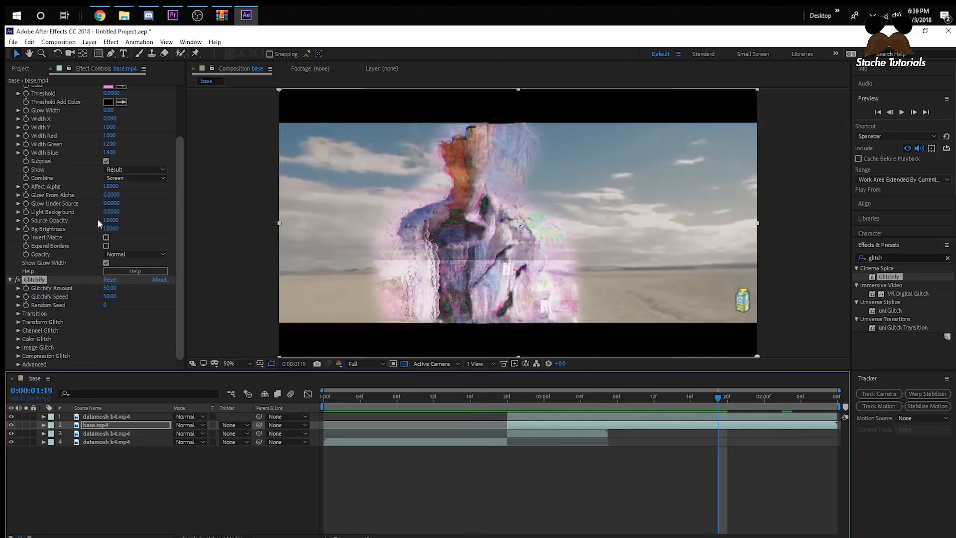
key("Delete")
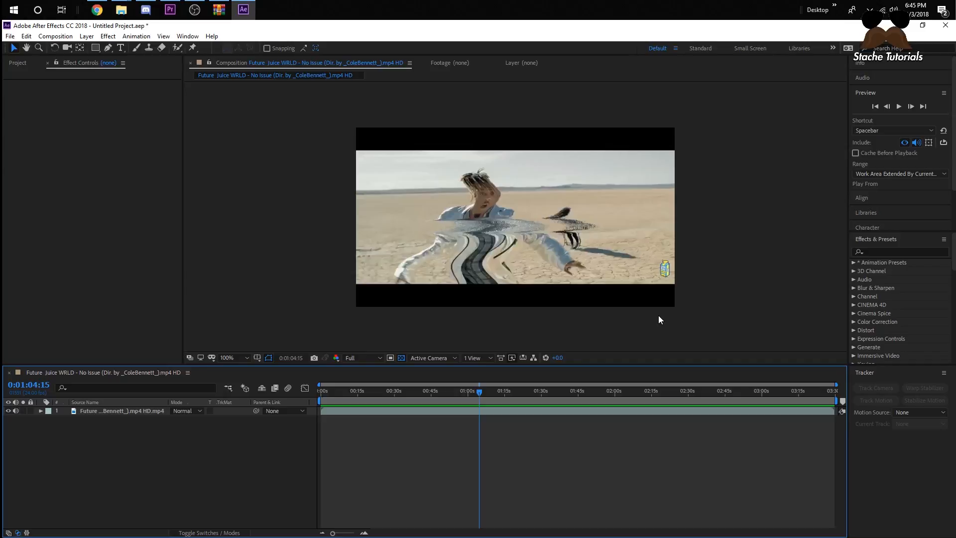
Add a new black solid of 640 x 360 px above the music video layer in its composition.
right_click(203, 450)
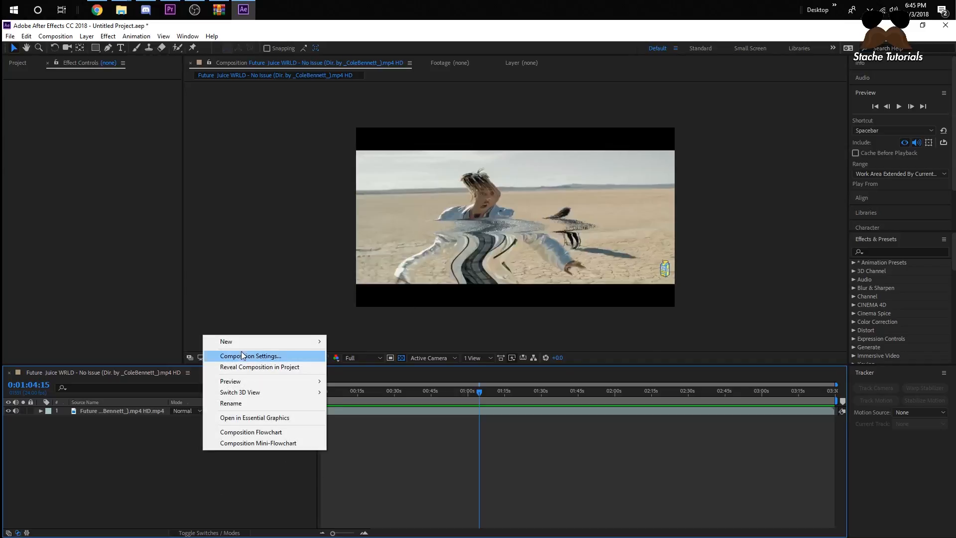
mouse_move(292, 345)
left_click(352, 371)
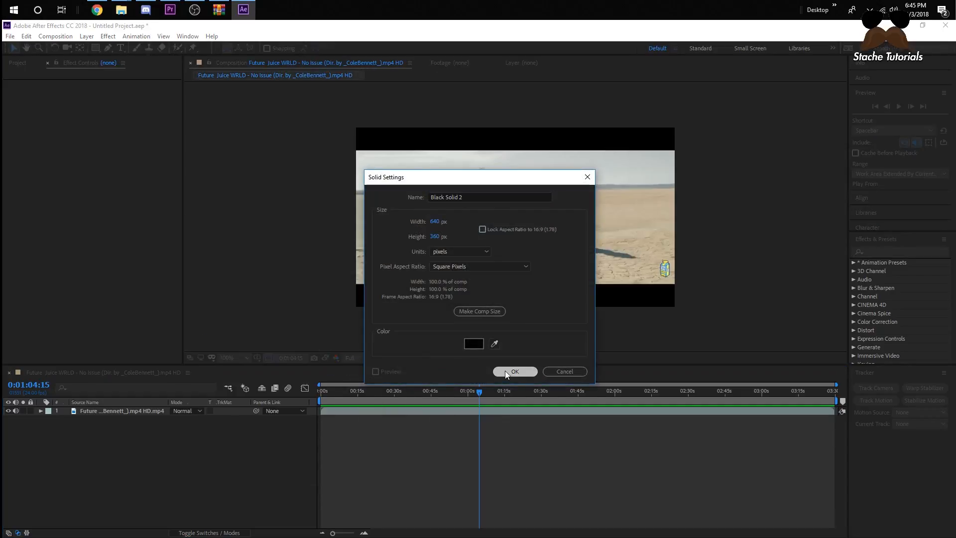
left_click(508, 371)
Find the Video Copilot Element effect and apply it to the new black solid.
left_click(893, 251)
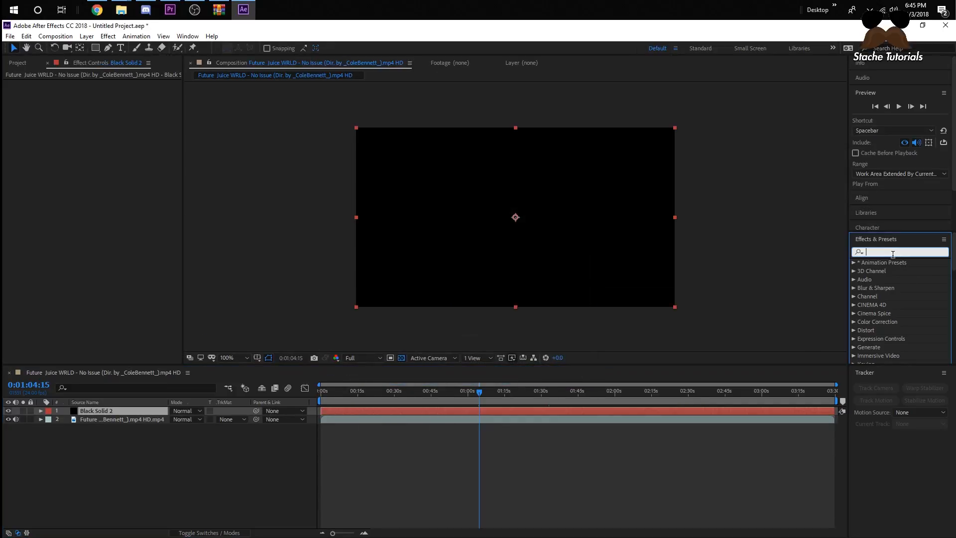
type("elemen")
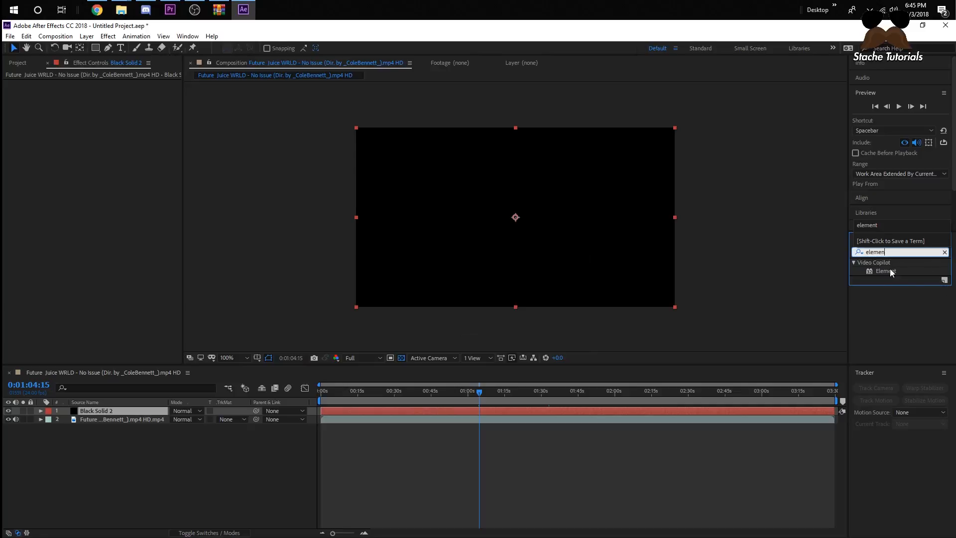
left_click_drag(892, 271, 541, 412)
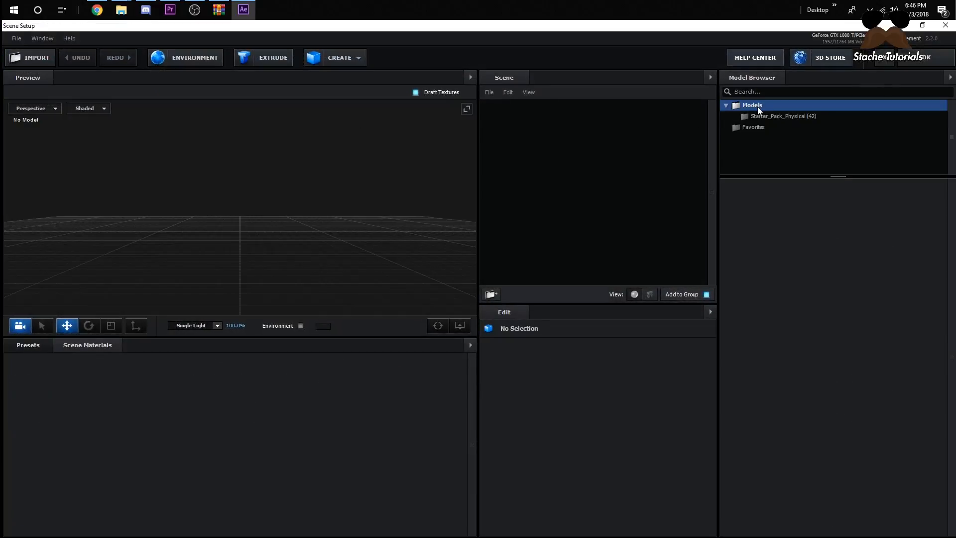
Add the rock_01 model from Starter_Pack_Physical to the scene and raise it to a Y position of 0.64.
left_click(774, 118)
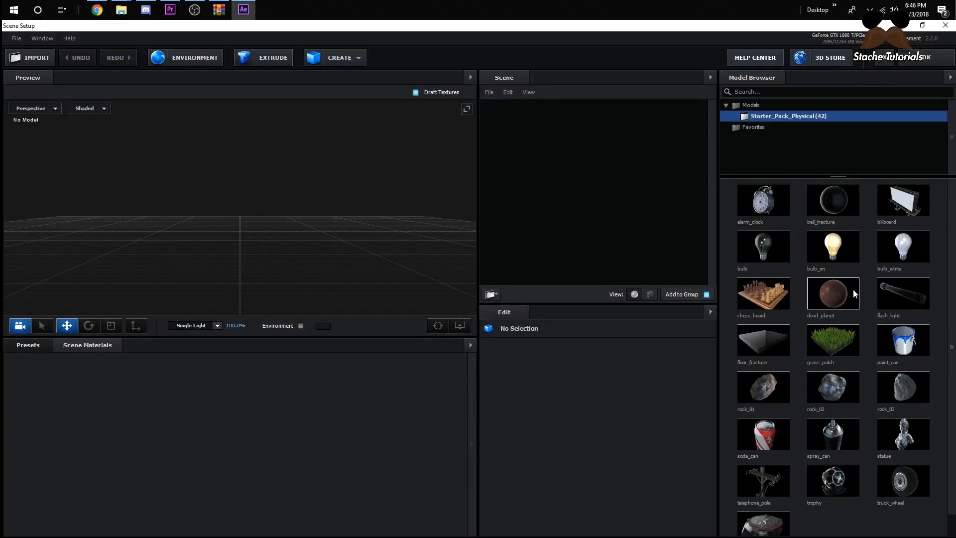
scroll(871, 383, "down", 1)
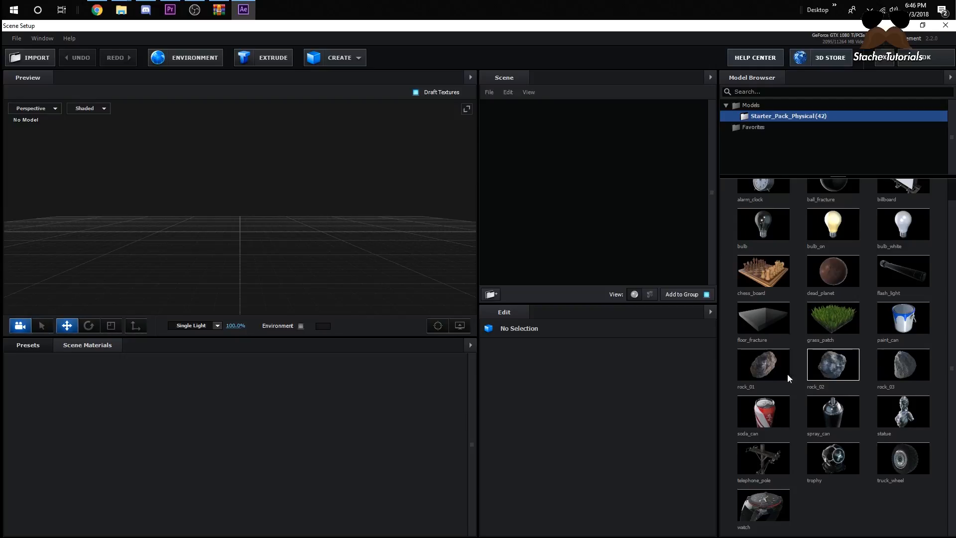
double_click(771, 381)
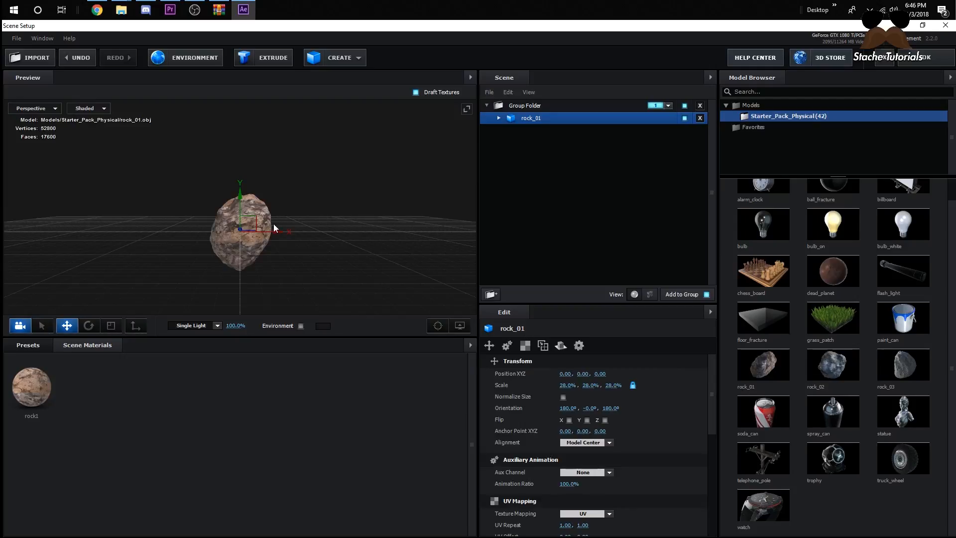
left_click_drag(240, 193, 240, 140)
scroll(251, 247, "down", 2)
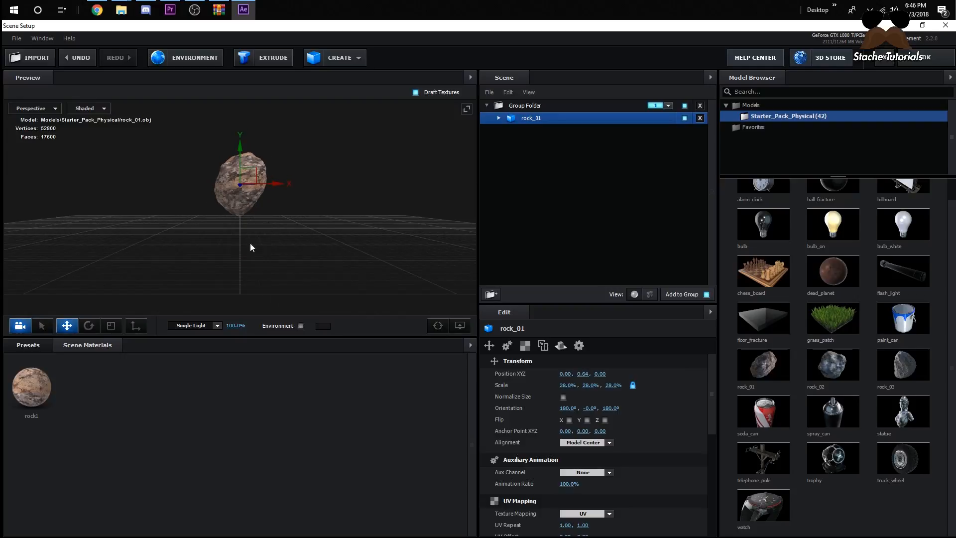
scroll(251, 247, "up", 2)
Examine the rock1 material's type, texture and basic settings, and view the rock from another angle.
left_click(31, 387)
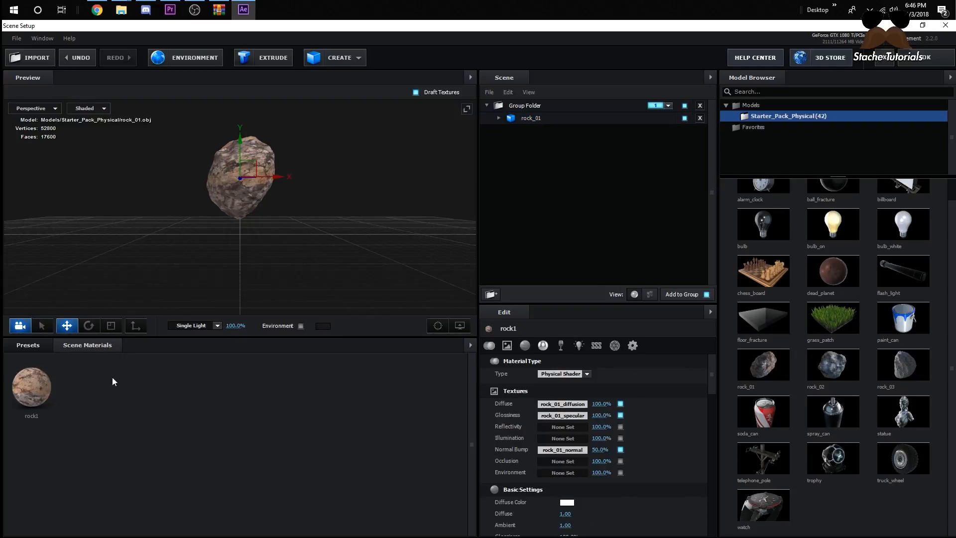
scroll(575, 426, "down", 3)
scroll(593, 408, "up", 3)
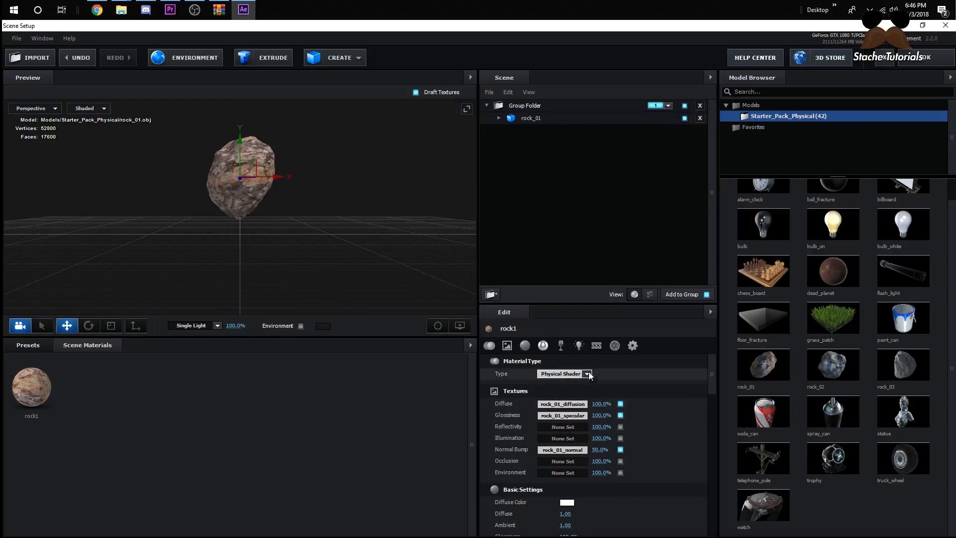
left_click(543, 345)
left_click(491, 345)
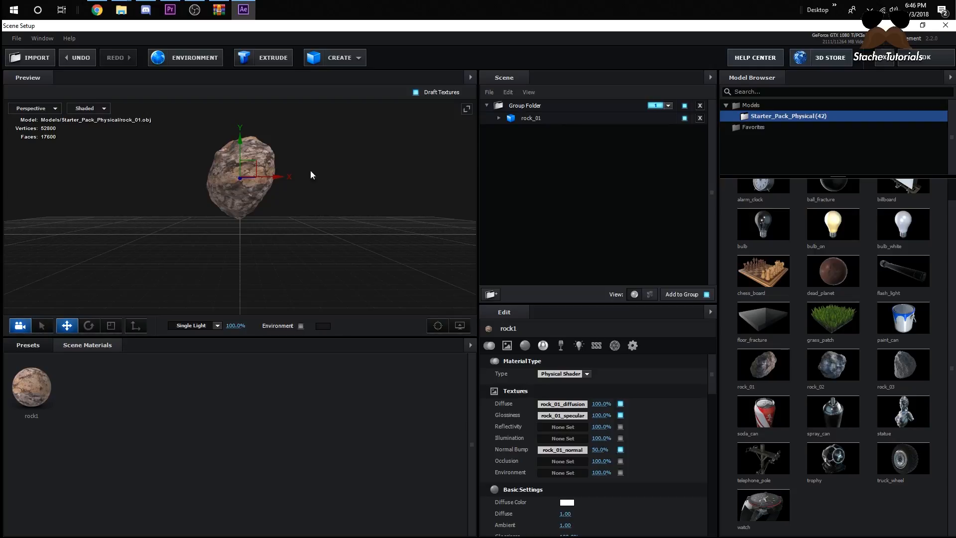
left_click_drag(310, 170, 395, 265)
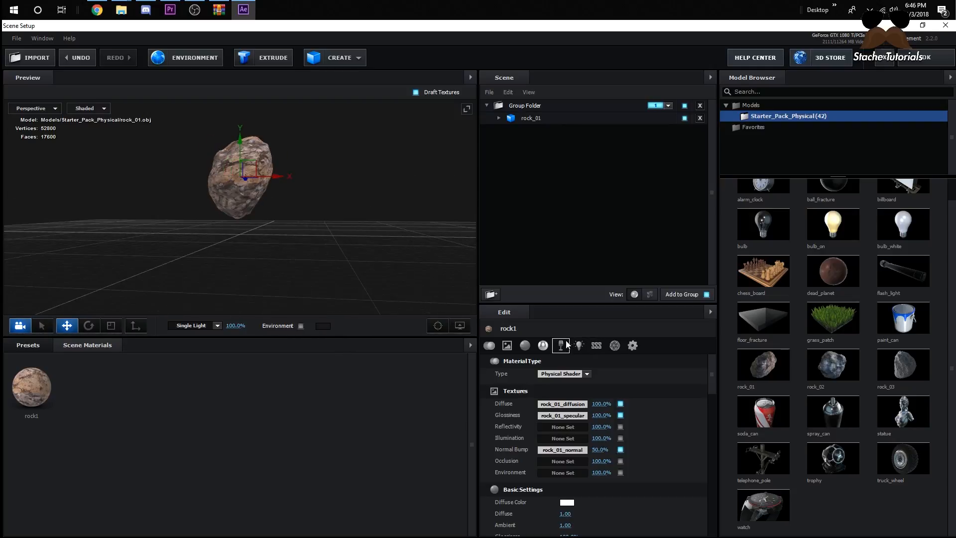
Try the wireframe option on rock_01's rock1 material and disable it again.
left_click(527, 118)
left_click(498, 118)
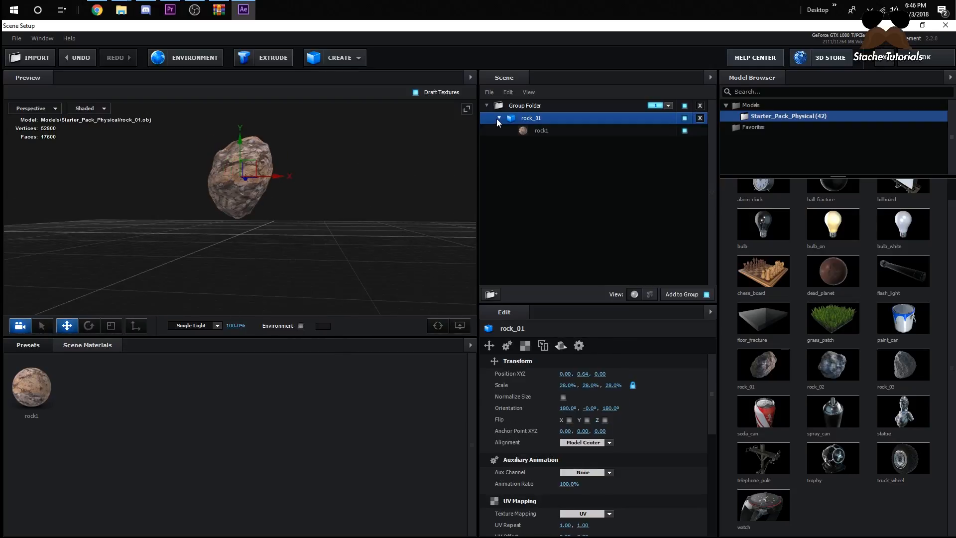
left_click(535, 131)
scroll(577, 396, "down", 5)
scroll(579, 398, "down", 10)
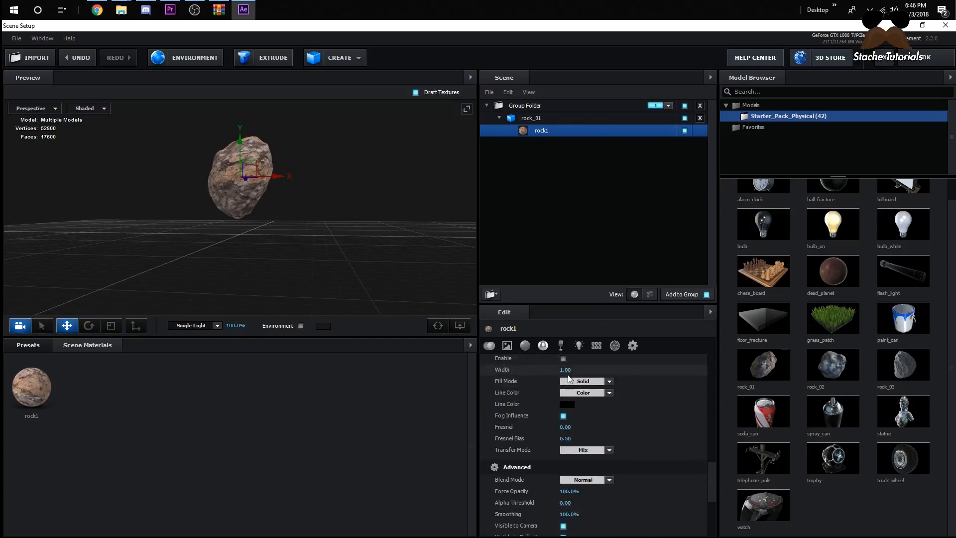
scroll(548, 394, "up", 1)
left_click(564, 394)
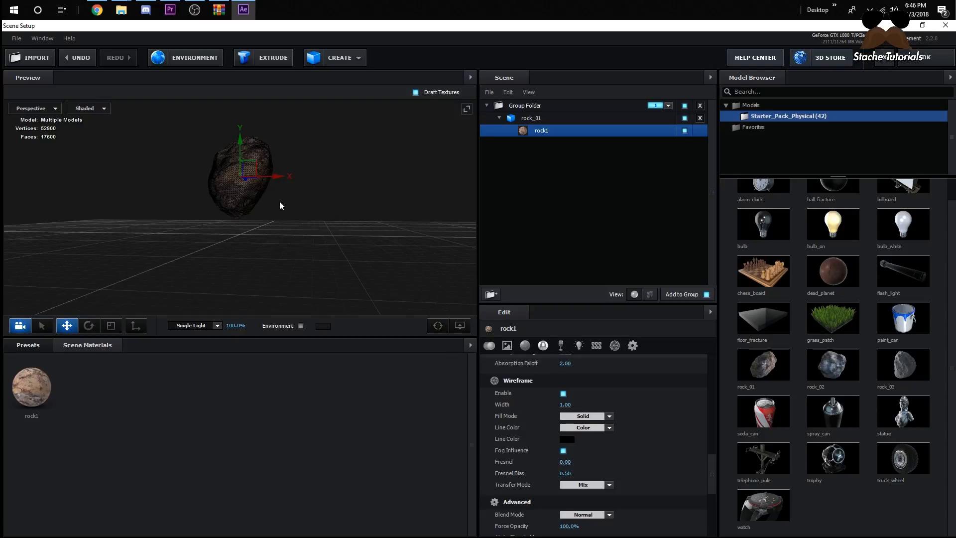
left_click_drag(279, 205, 391, 242)
left_click(563, 394)
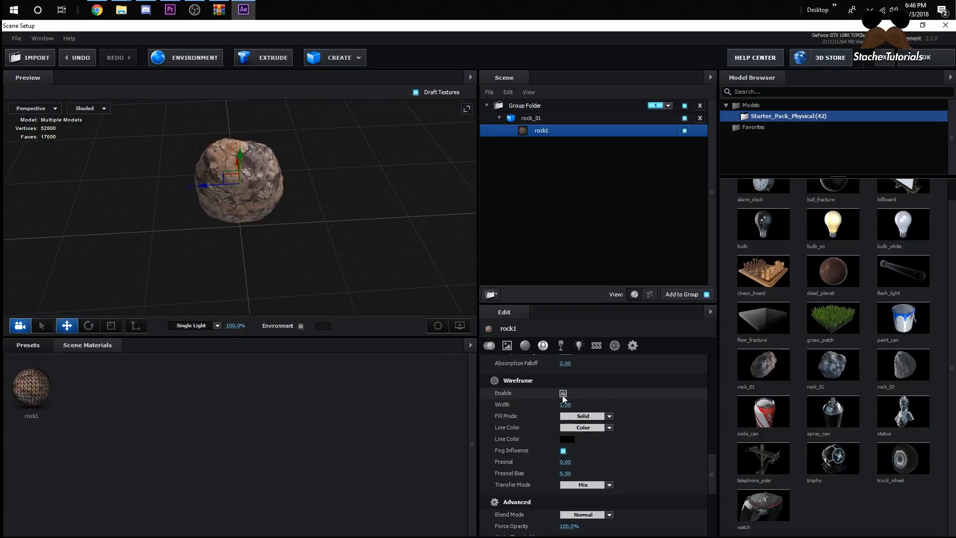
scroll(564, 397, "down", 5)
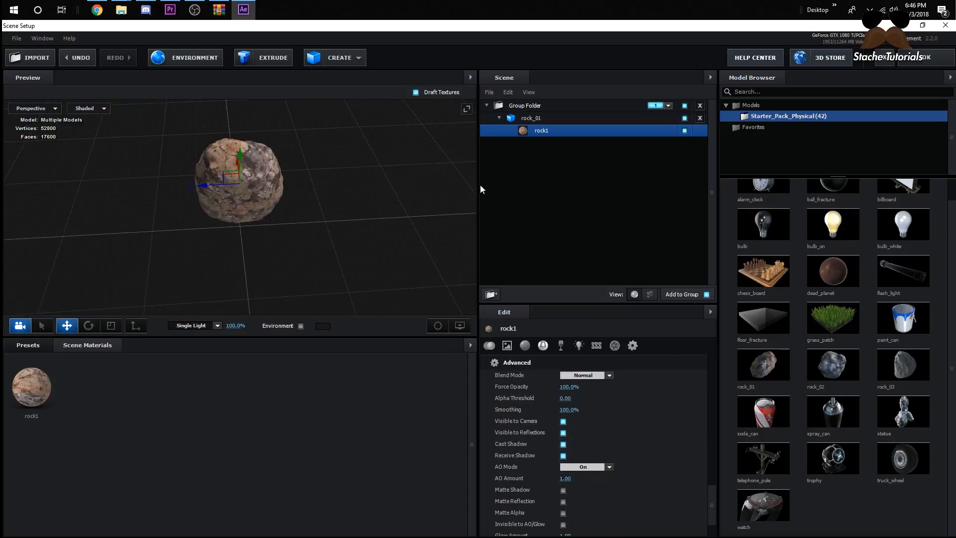
Accept the rock scene and expand the World Transform settings of the Element effect, leaving Animation Engine collapsed.
left_click(913, 60)
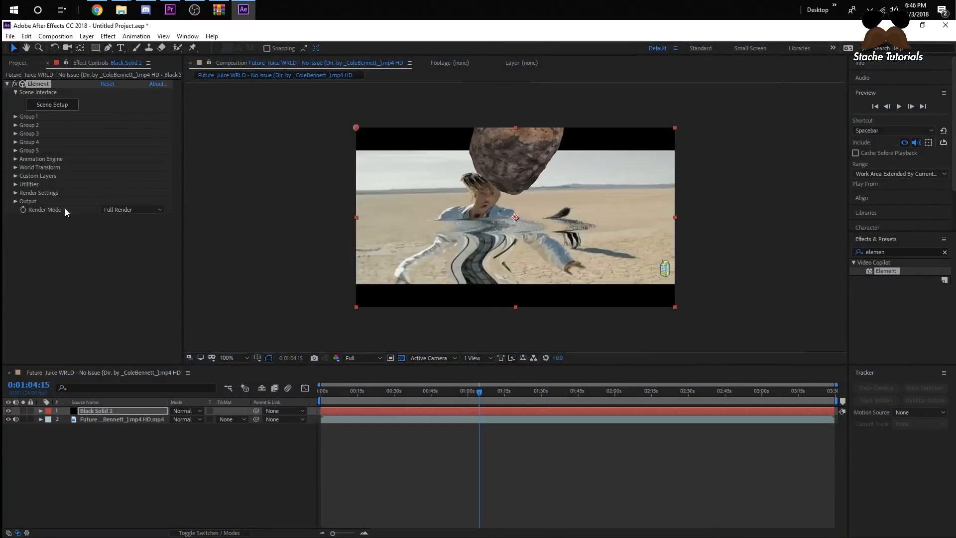
left_click(16, 167)
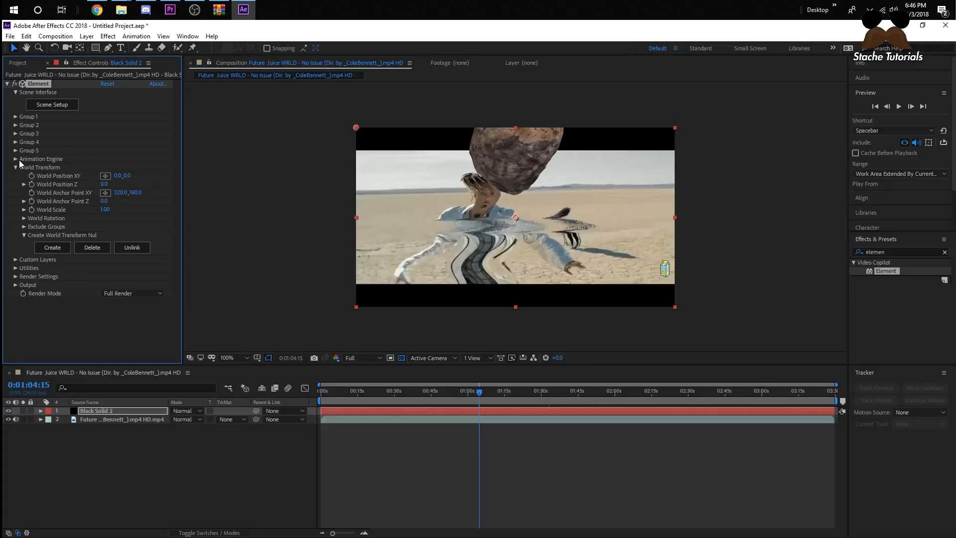
left_click(15, 159)
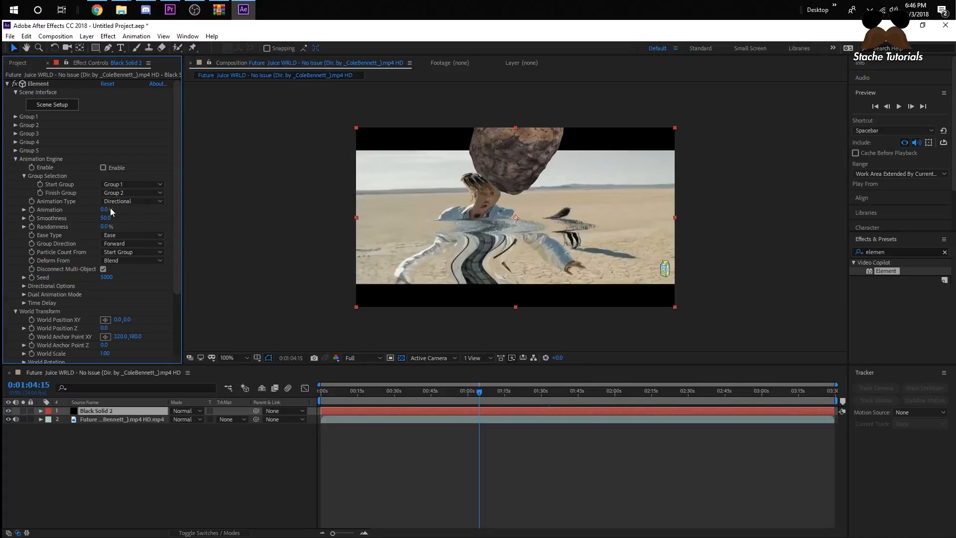
left_click_drag(107, 210, 85, 209)
scroll(59, 249, "down", 3)
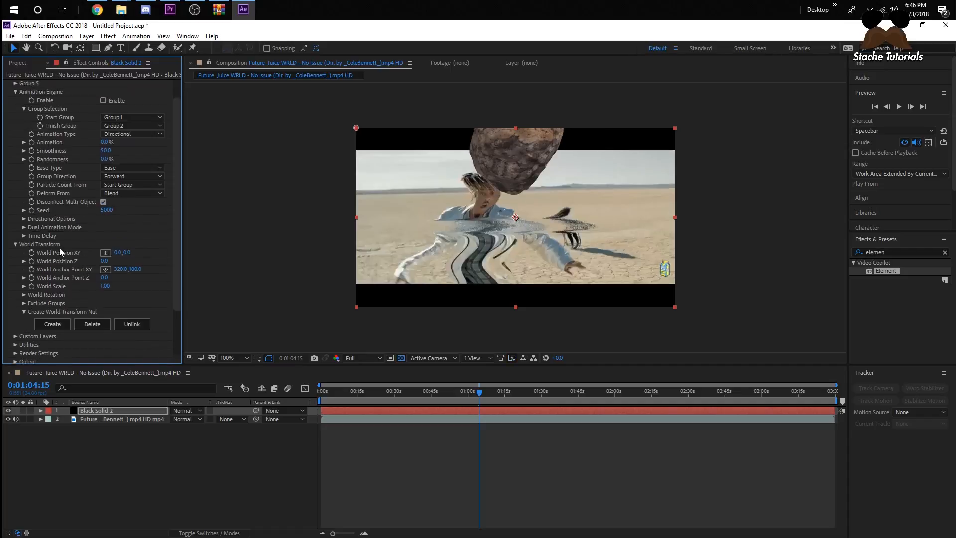
scroll(55, 244, "up", 3)
left_click(15, 159)
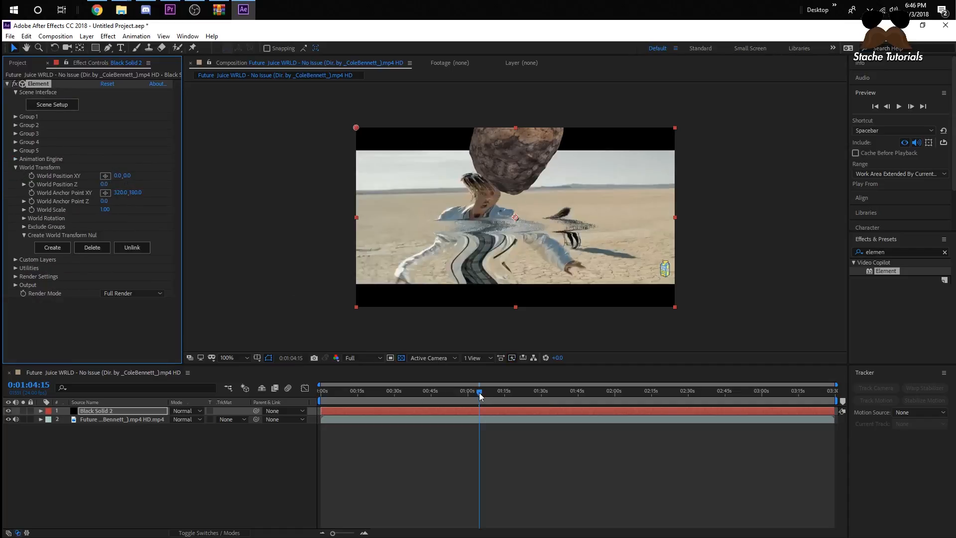
Go to 0:01:02:20 and push the rock back by setting World Position Z to 1880.
left_click_drag(480, 396, 474, 393)
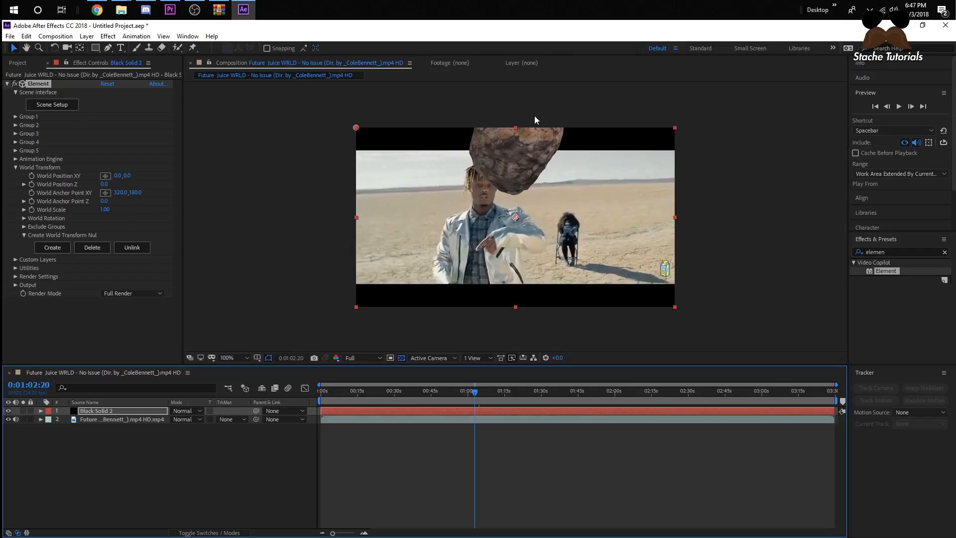
left_click(124, 180)
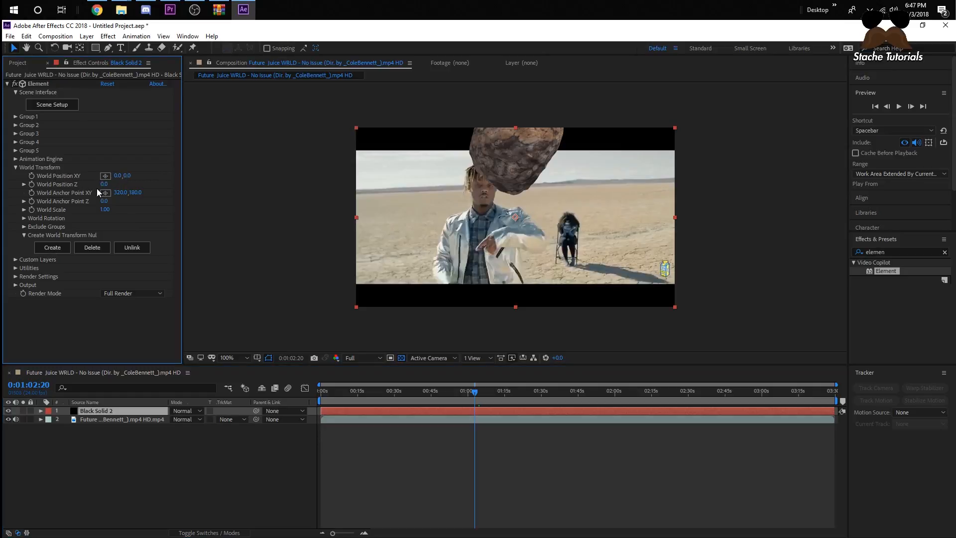
left_click_drag(103, 183, 2, 177)
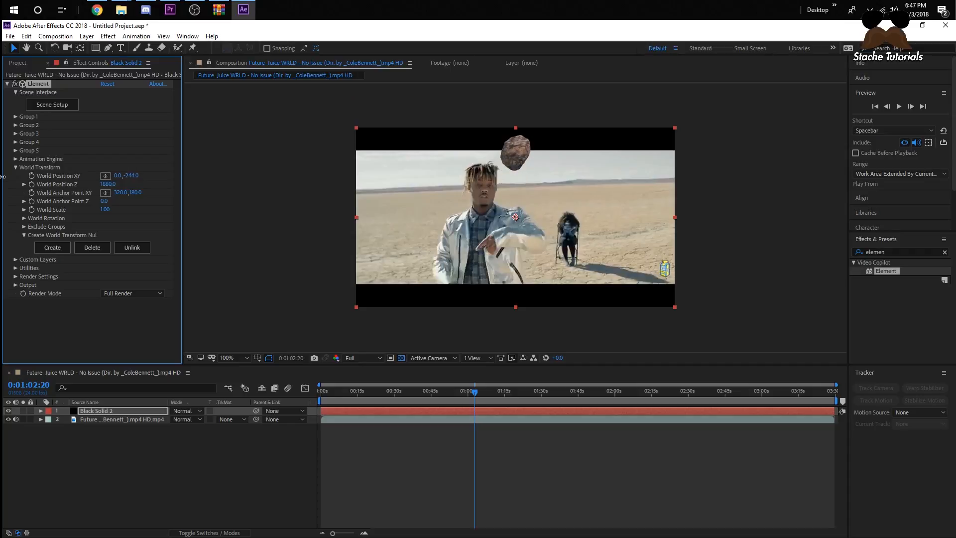
Keyframe World Position XY at 0:01:02:20 with the rock above the frame at 29, -576.
left_click_drag(128, 175, 3, 170)
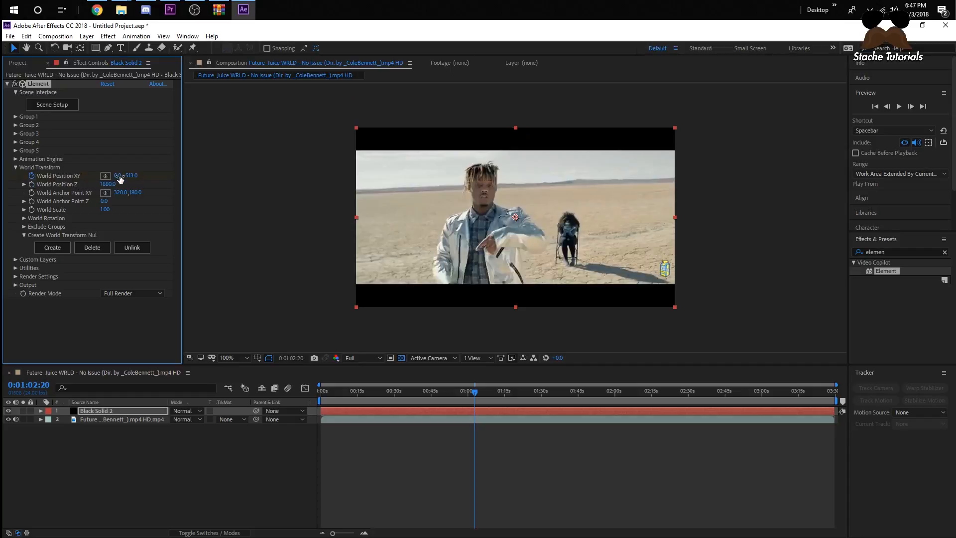
left_click_drag(183, 168, 425, 177)
left_click_drag(117, 177, 2, 180)
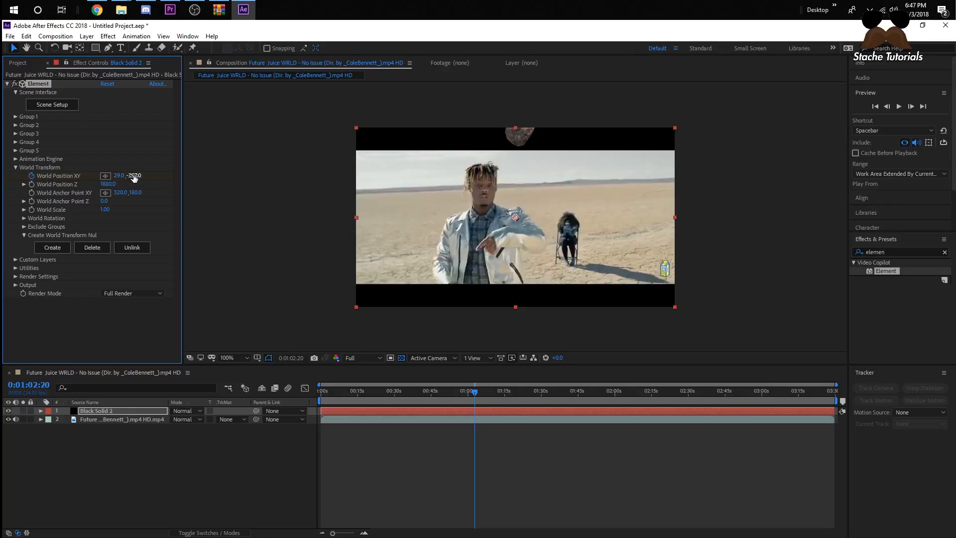
left_click_drag(133, 179, 42, 181)
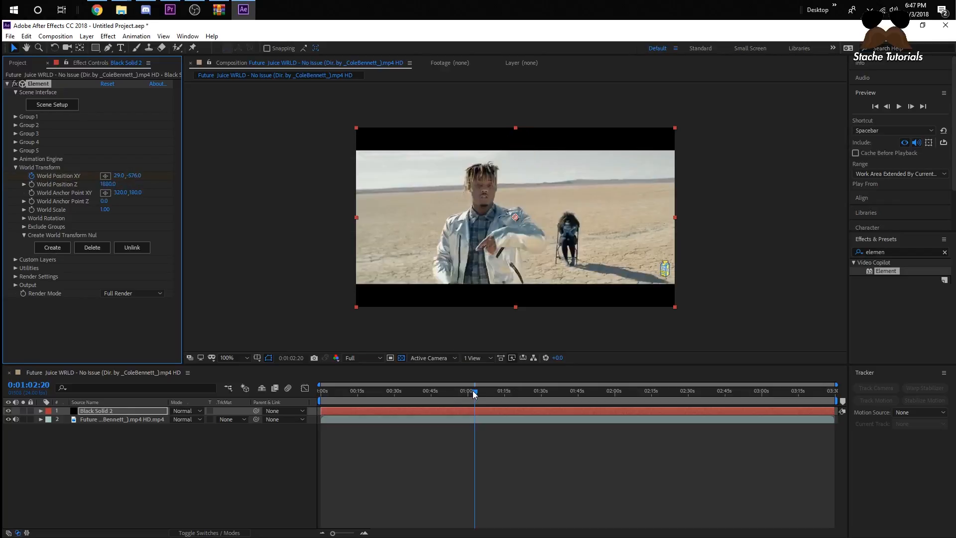
At 0:01:04:11, set World Position Y to -41 and shift the rock far along positive X, and check the motion at 0:01:03:20.
key("space")
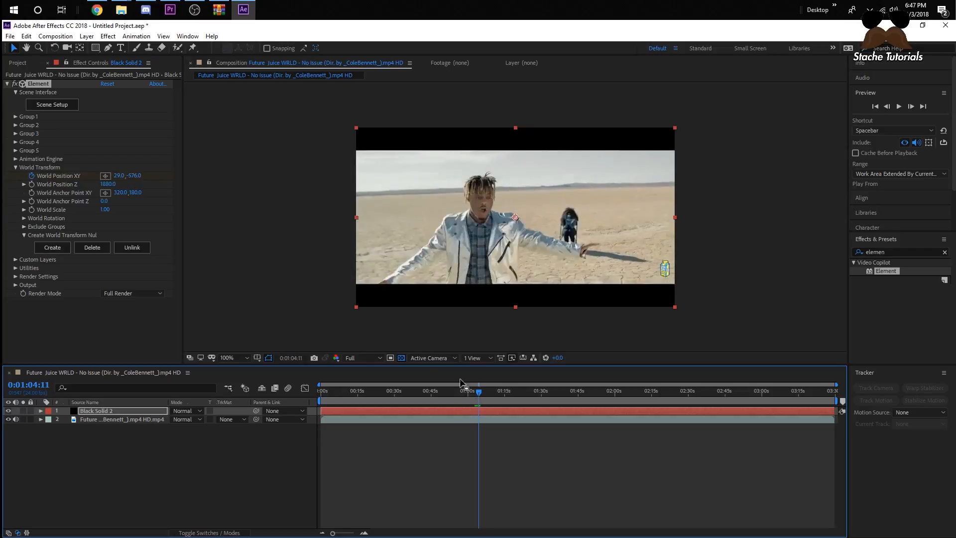
left_click(134, 176)
type("-41")
key("Return")
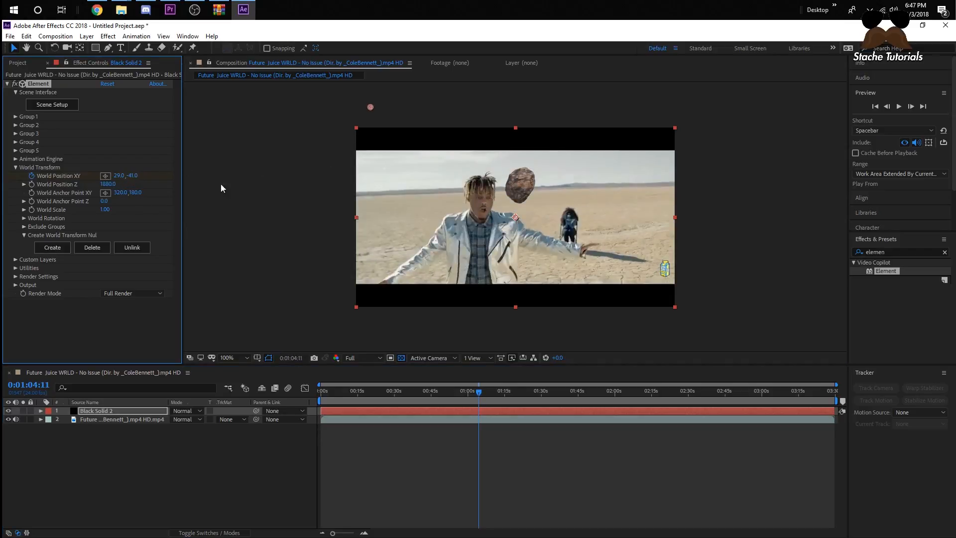
left_click(127, 173)
left_click_drag(121, 176, 764, 192)
left_click_drag(478, 392, 477, 393)
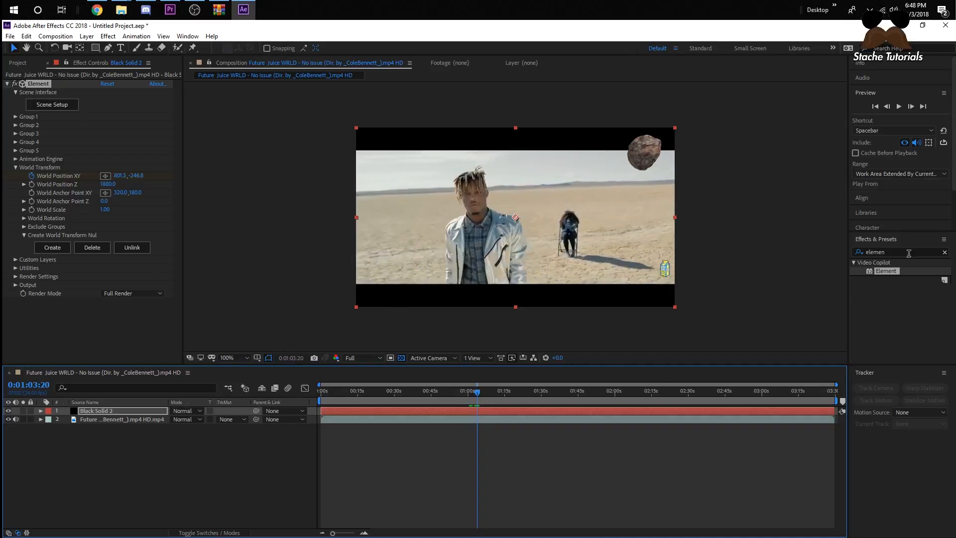
Find the Gaussian Blur effect, apply it to Black Solid 2 and raise its blurriness to 8.8.
left_click_drag(909, 254, 859, 252)
key("BackSpace")
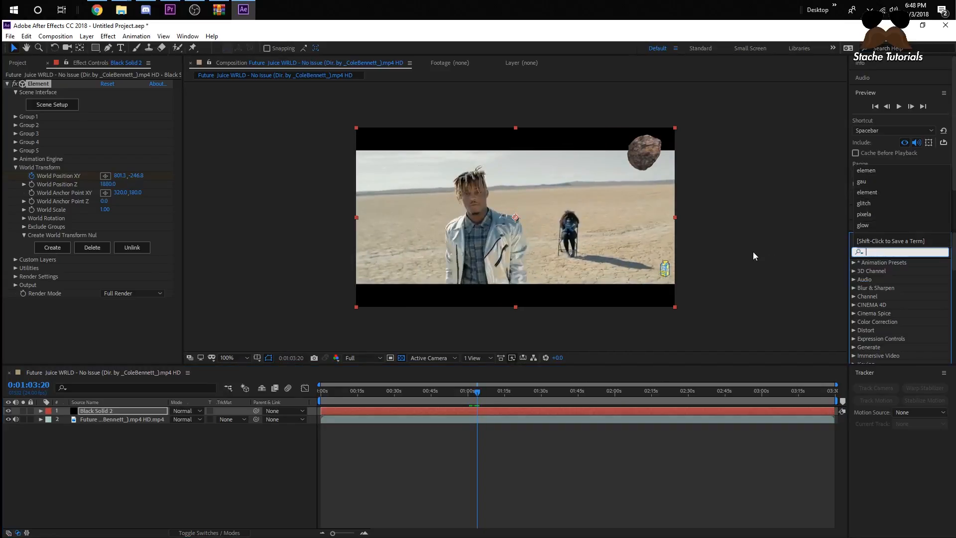
type("gausi")
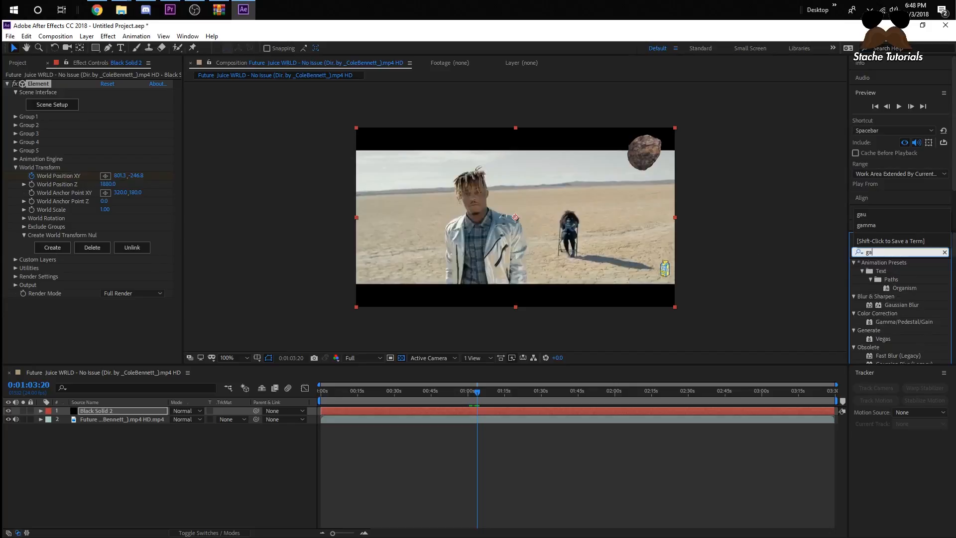
key("BackSpace")
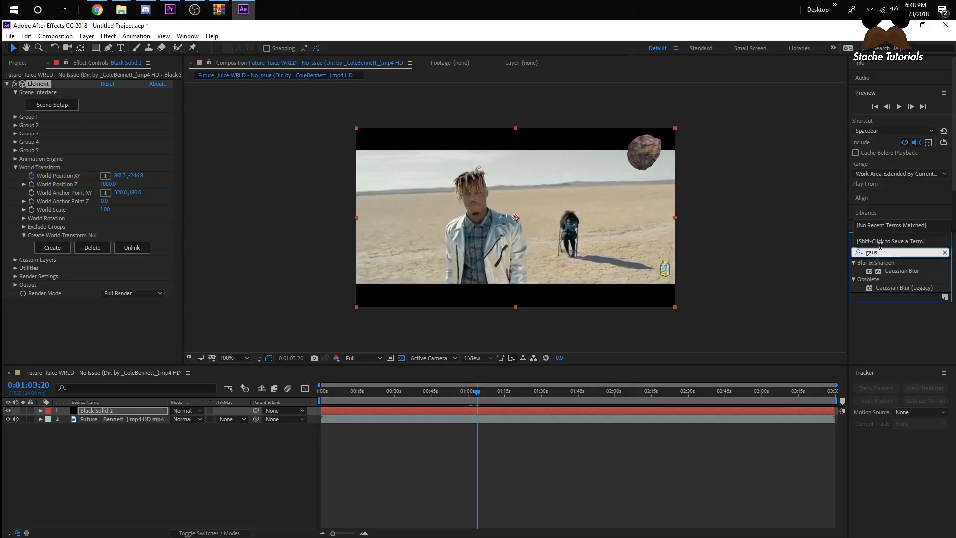
left_click_drag(904, 272, 472, 447)
left_click_drag(465, 414, 468, 413)
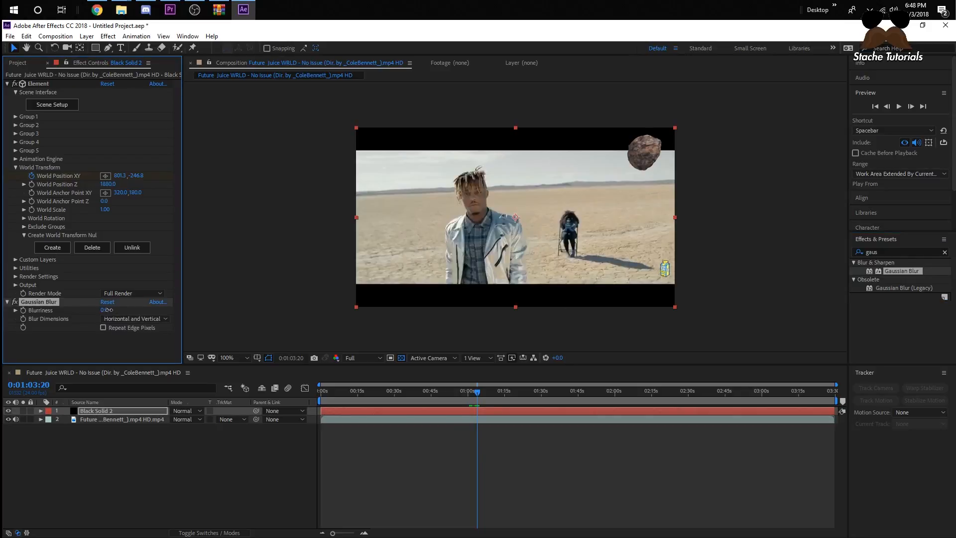
left_click_drag(105, 310, 138, 310)
Set the rock's World Position Z to 5920 and XY to about 1644.3, -264.8, and reduce the Gaussian Blur blurriness to 3.4.
left_click_drag(84, 184, 309, 183)
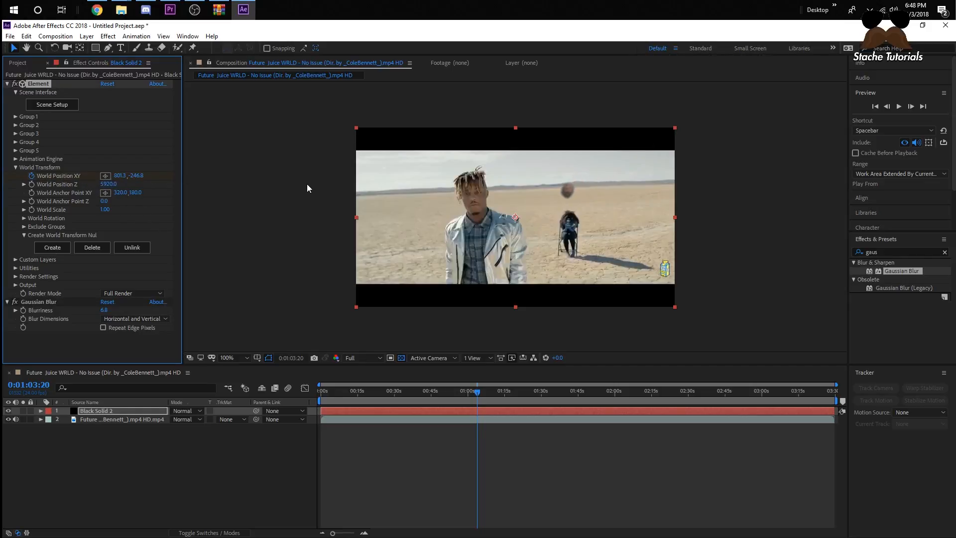
left_click_drag(132, 177, 598, 176)
left_click_drag(107, 310, 69, 312)
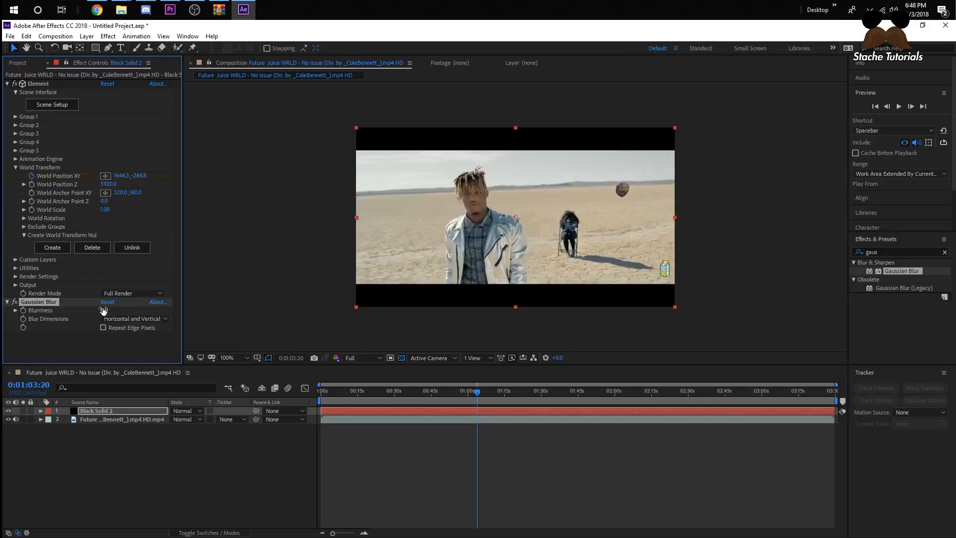
left_click_drag(103, 311, 114, 304)
Search the effects for "ecto" and apply uni.Ecto to Black Solid 2.
left_click(907, 249)
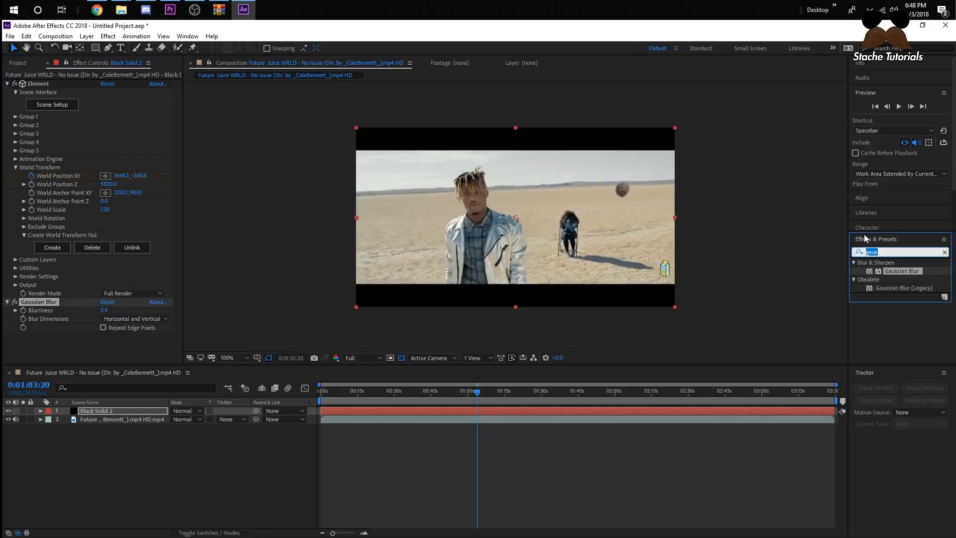
type("ecto")
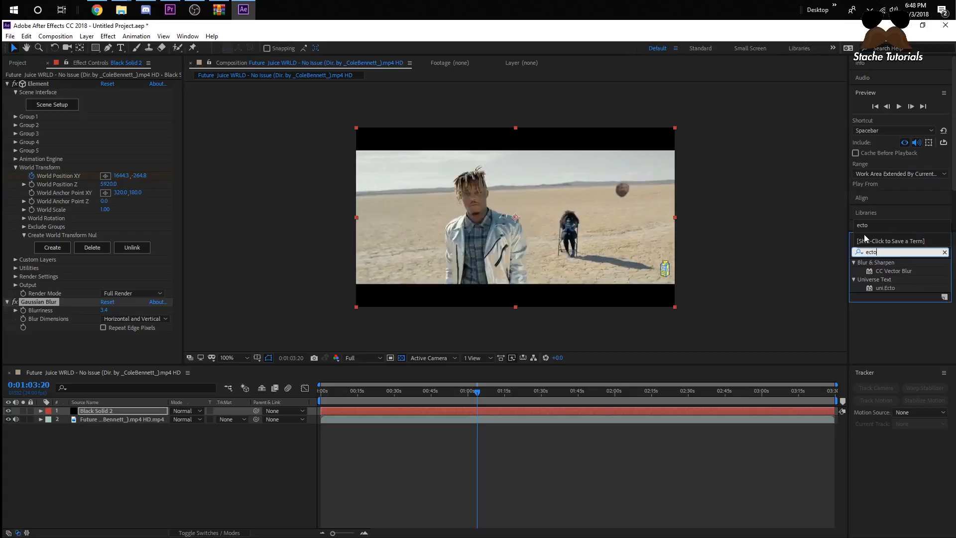
left_click_drag(902, 289, 582, 414)
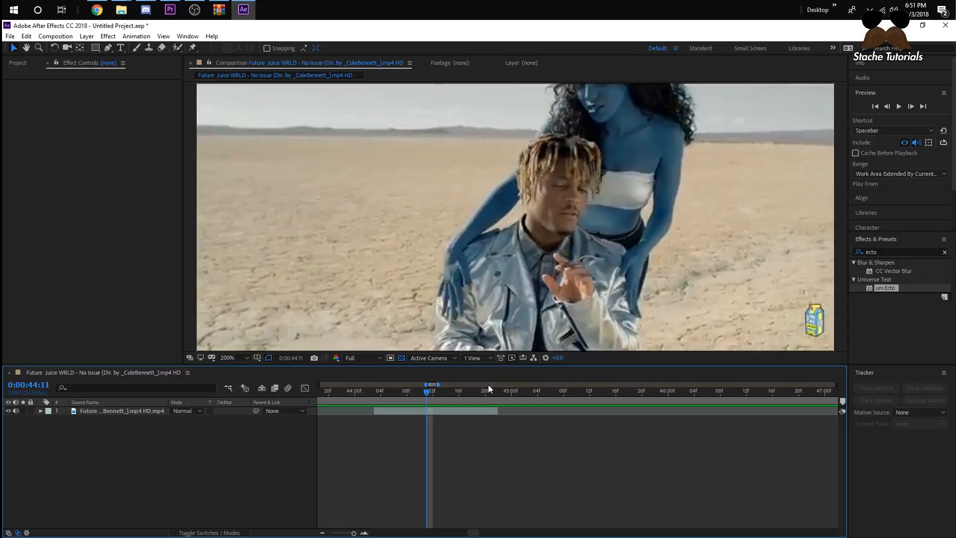
Go to the start of the trimmed footage clip at 0:00:44:03 and duplicate the footage layer.
left_click_drag(427, 392, 377, 416)
left_click(392, 415)
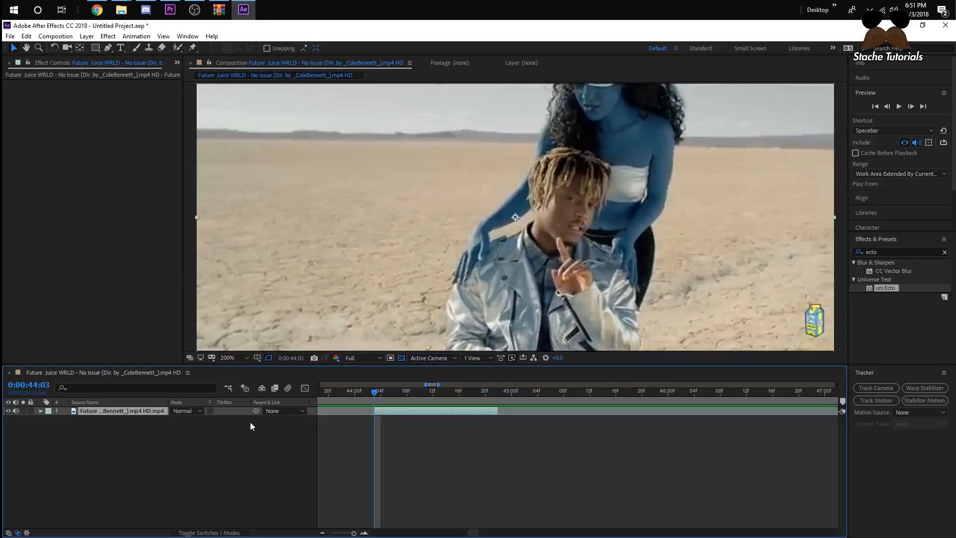
key("ctrl+d")
left_click(365, 533)
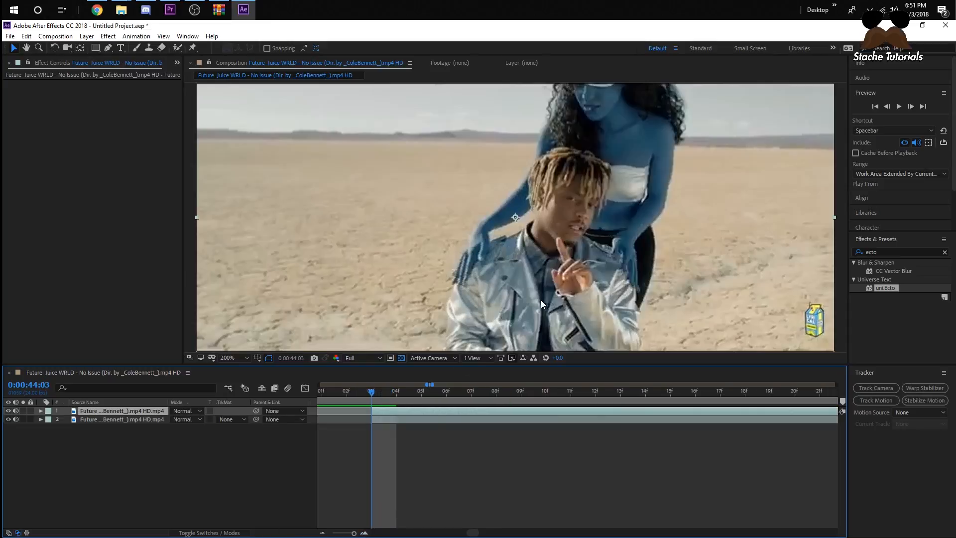
On the duplicated footage layer, draw a small almond-shaped Pen mask around each of the man's eyes at 0:00:44:03.
key("g")
key("period")
key("period")
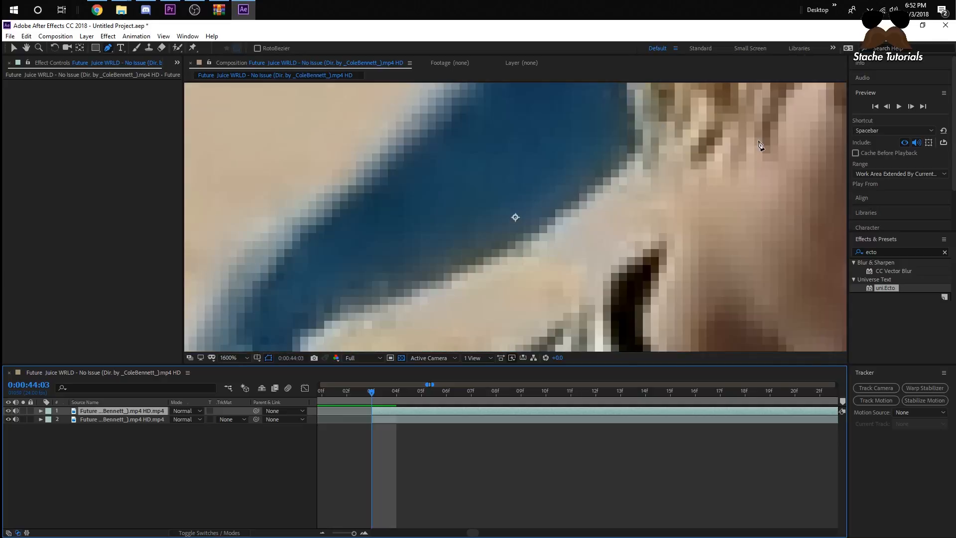
key("comma")
key("h")
left_click_drag(661, 212, 571, 219)
scroll(572, 220, "up", 2)
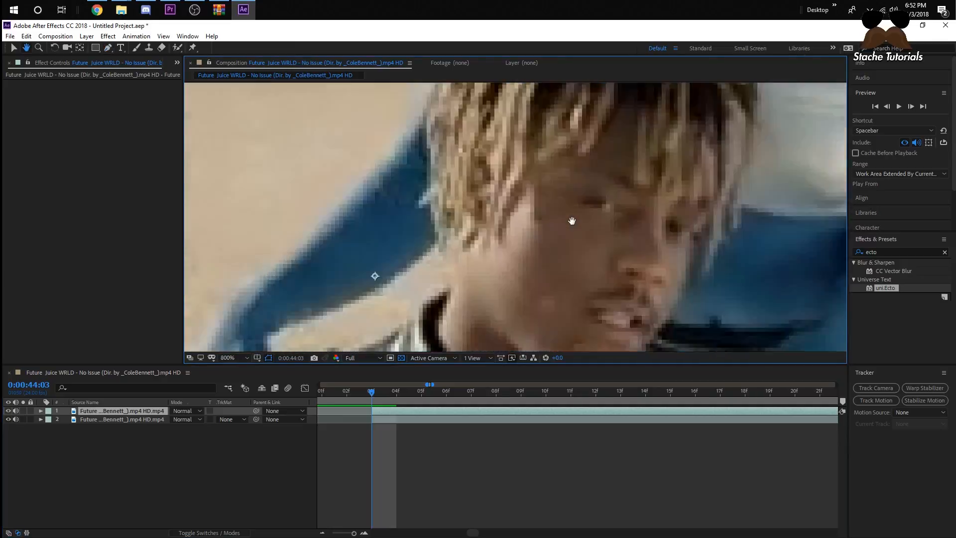
left_click_drag(694, 214, 542, 219)
scroll(543, 218, "down", 1)
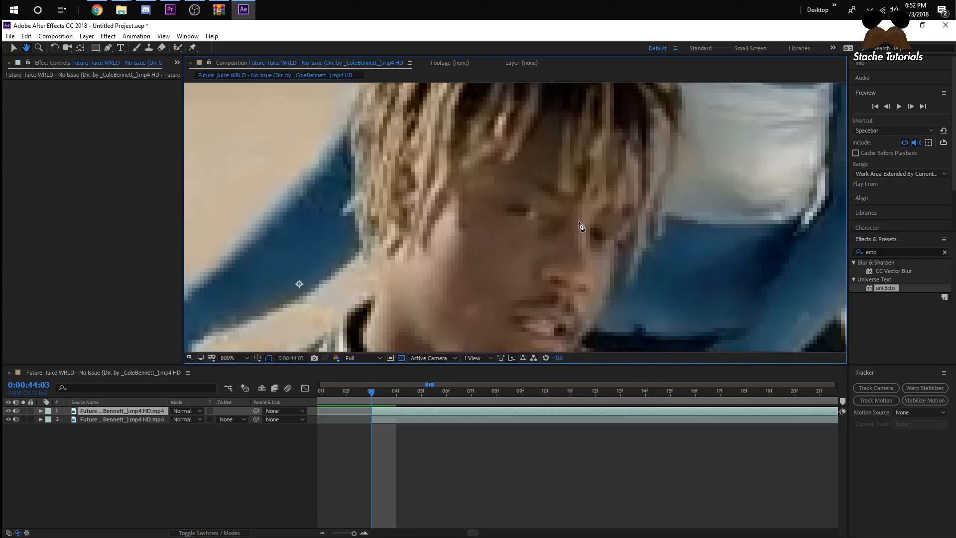
key("g")
scroll(528, 215, "up", 1)
left_click(566, 213)
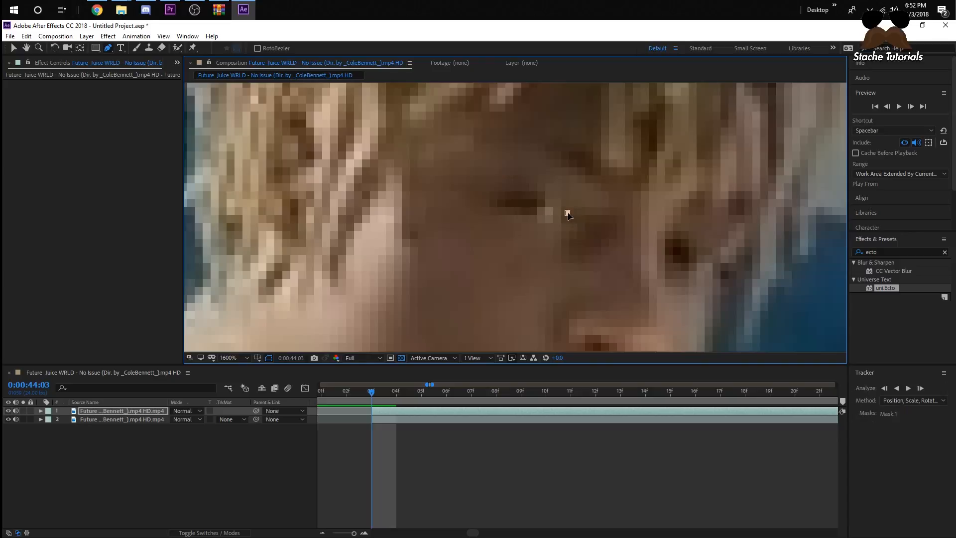
left_click_drag(482, 190, 446, 206)
mouse_move(568, 212)
left_mouse_down()
mouse_move(572, 221)
mouse_move(575, 193)
mouse_move(564, 203)
left_mouse_up()
left_click_drag(664, 237, 706, 277)
mouse_move(663, 238)
left_mouse_down()
mouse_move(662, 212)
mouse_move(663, 228)
left_mouse_up()
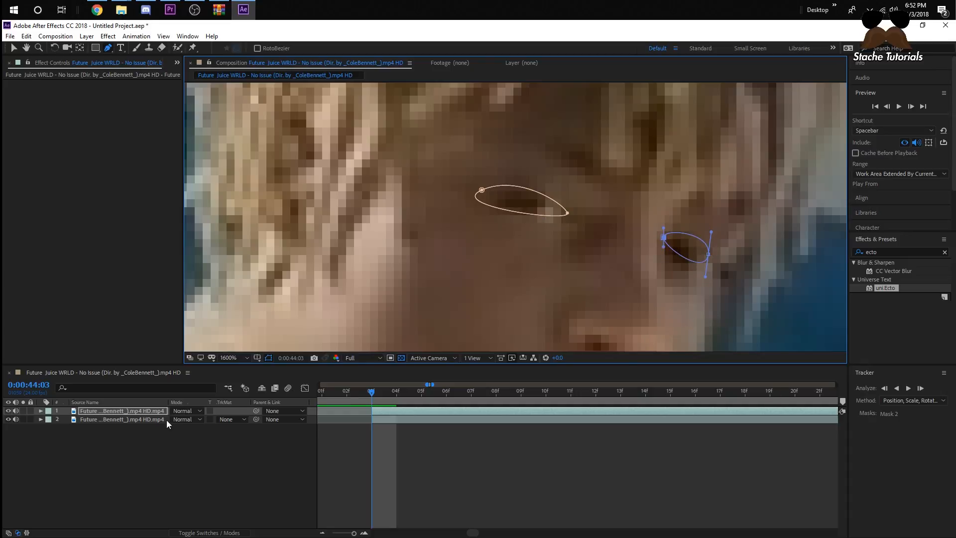
Select both eye masks and set their tracking method to Position & Rotation.
key("m")
left_click(97, 422)
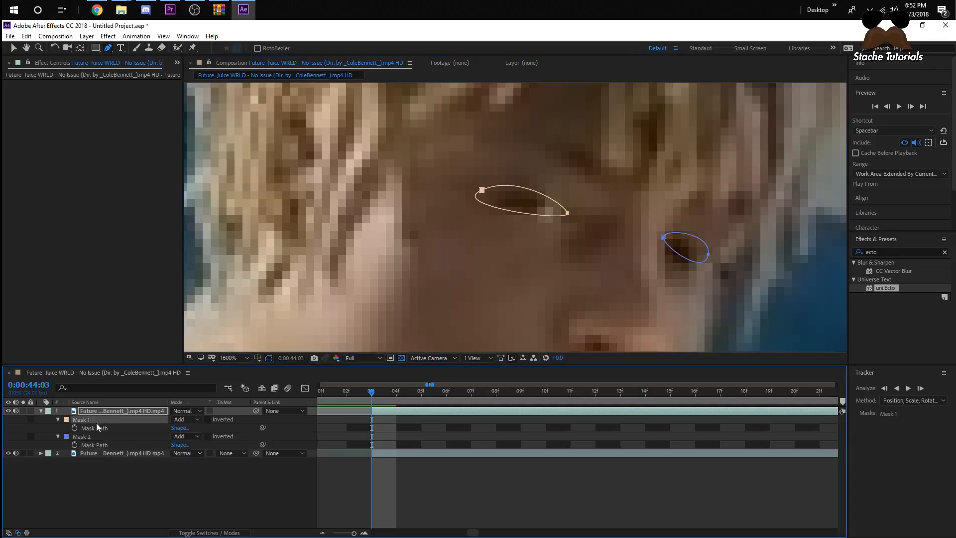
left_click(94, 434, "shift")
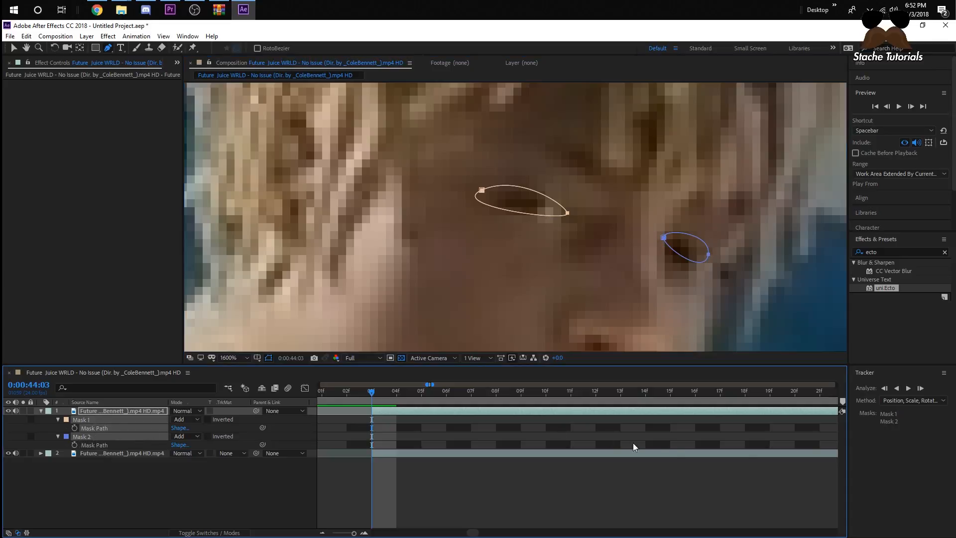
left_click(899, 404)
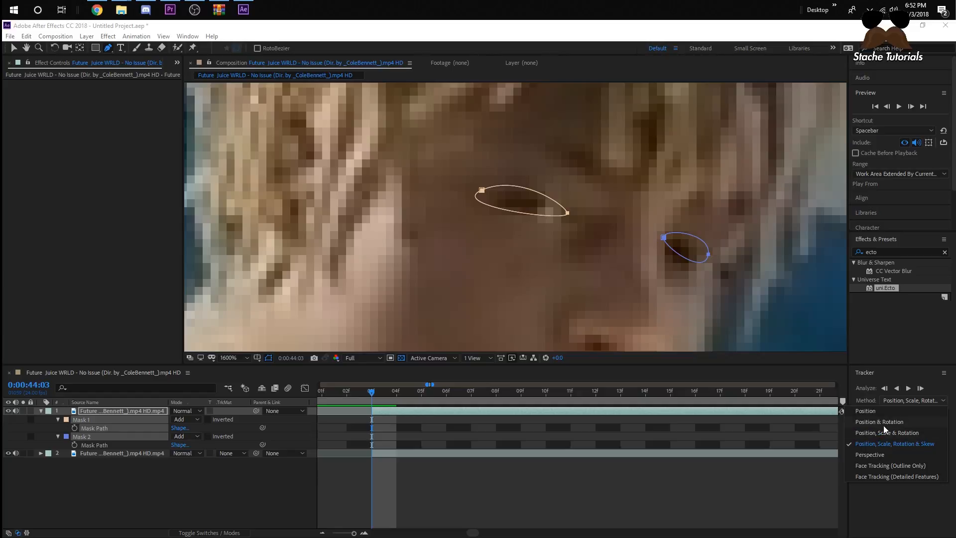
left_click(888, 423)
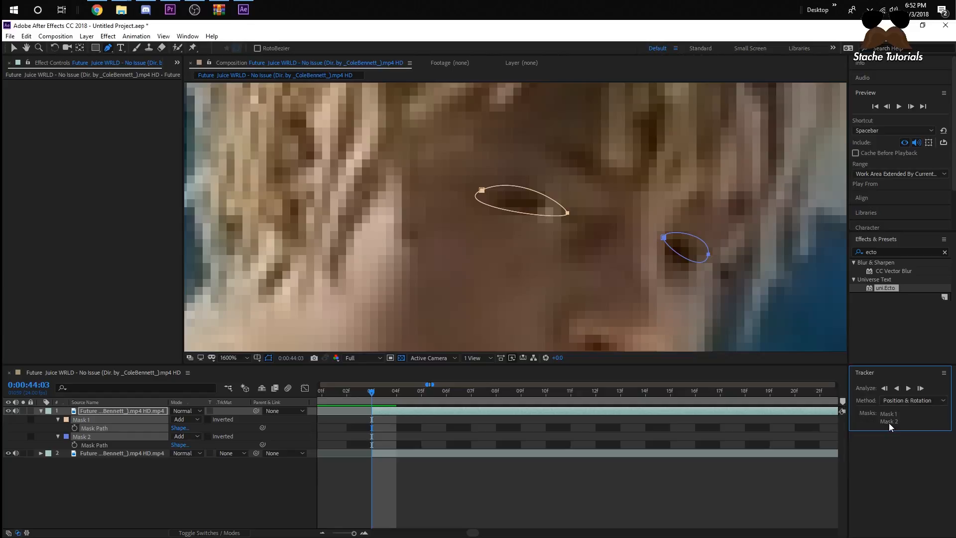
Track both eye masks forward frame by frame from 0:00:44:03 to 0:00:44:09.
left_click(916, 389)
left_click(919, 388)
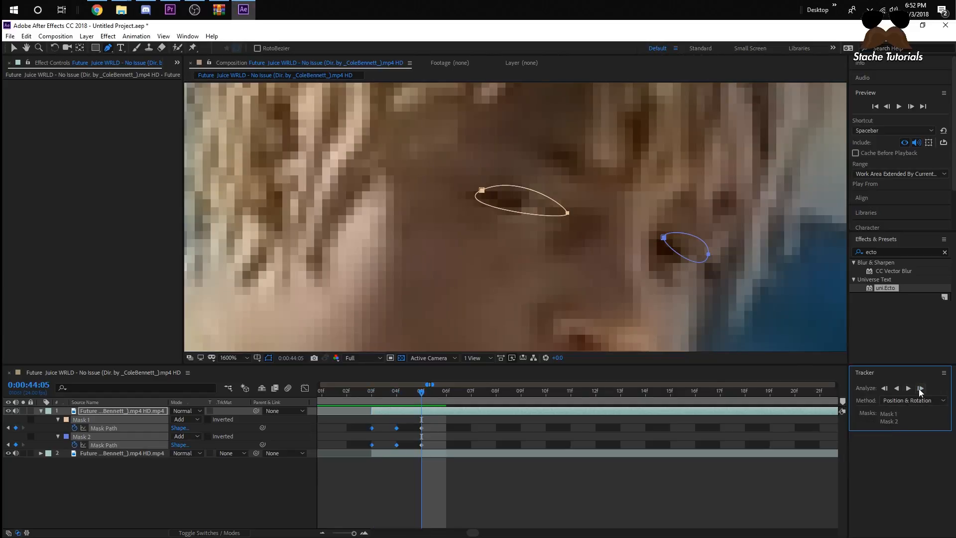
left_click(920, 389)
left_click(920, 388)
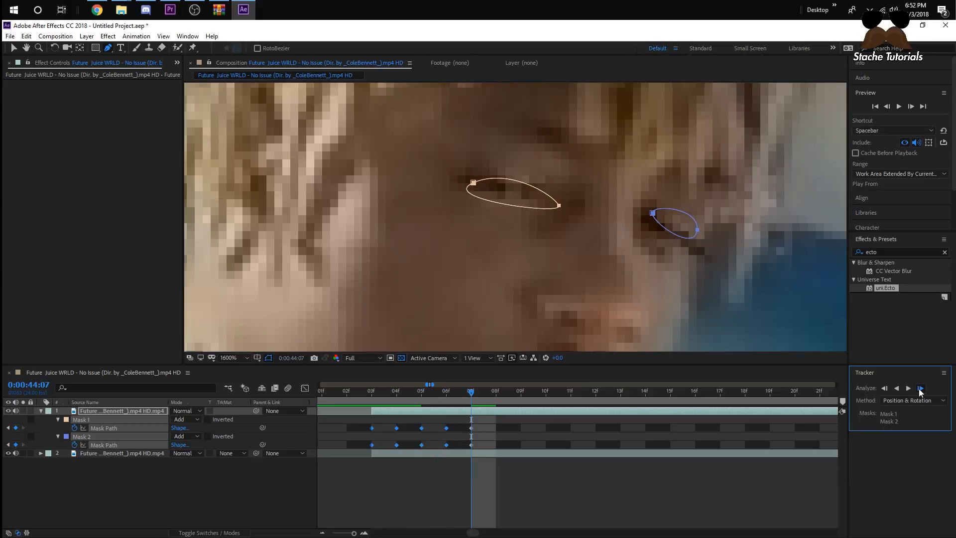
left_click(920, 388)
left_click(920, 388)
At 0:00:44:09, move both masks up onto Mask 1's eye and then fit Mask 2 over its own eye.
key("comma")
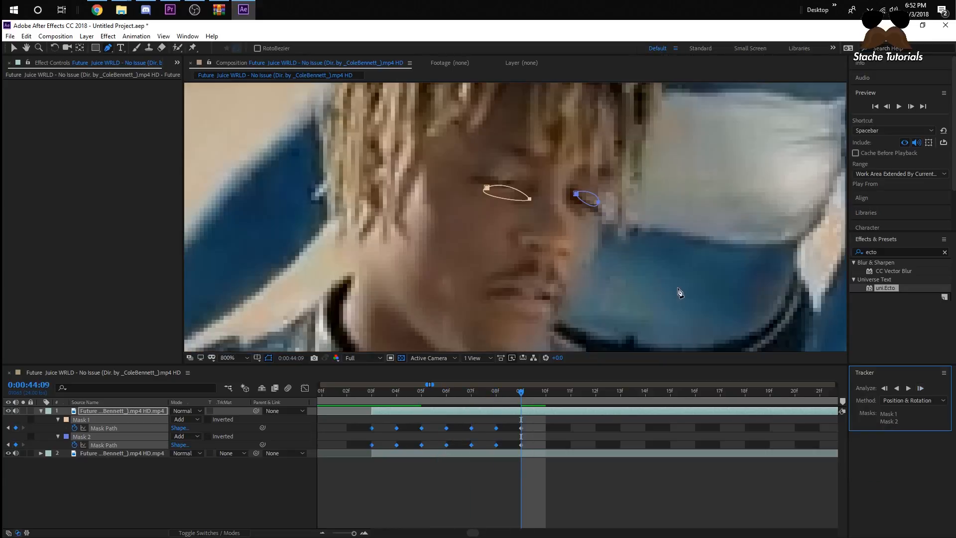
scroll(679, 293, "down", 1)
scroll(503, 241, "up", 2)
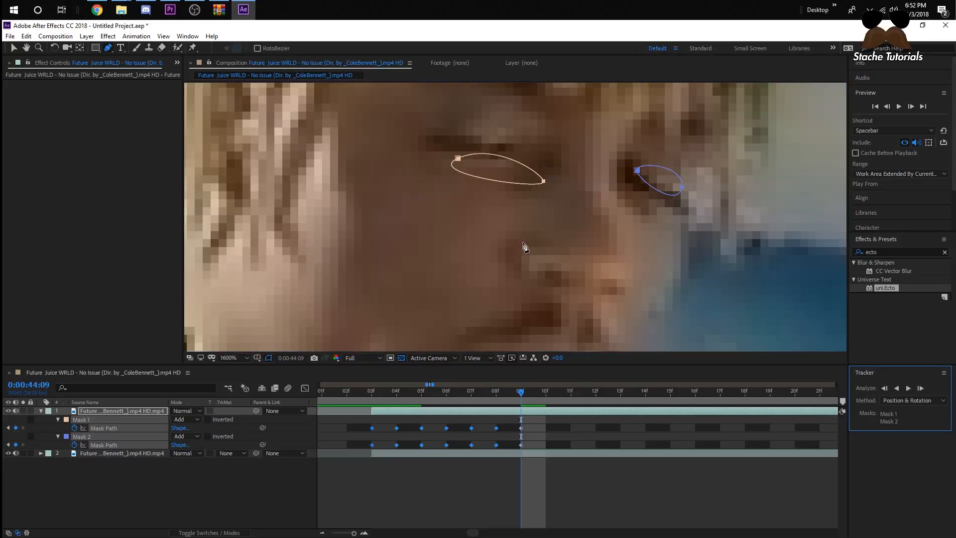
key("v")
left_click_drag(457, 159, 437, 136)
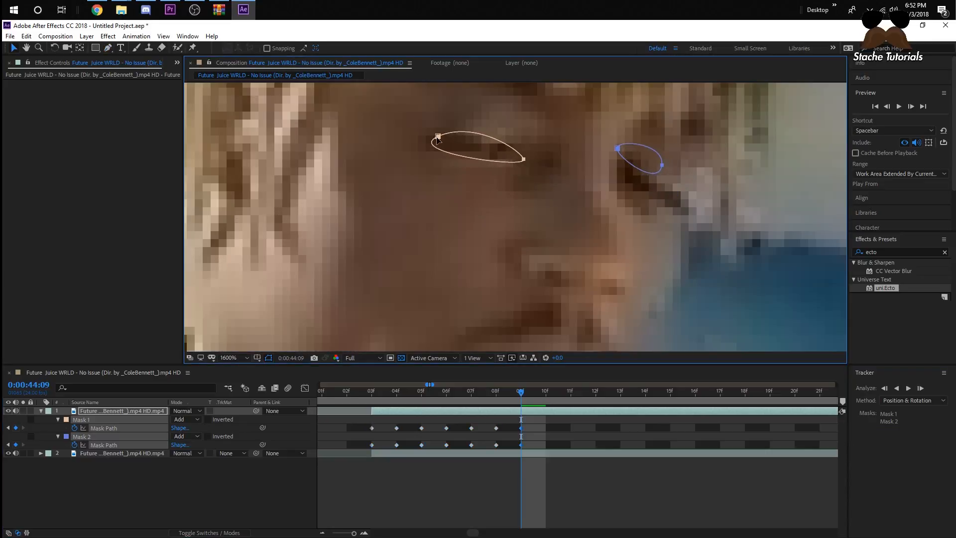
left_click(588, 128)
left_click_drag(616, 148, 666, 194)
Track Mask 2 alone forward to 0:00:44:11 and return to 0:00:44:09.
left_click(921, 389)
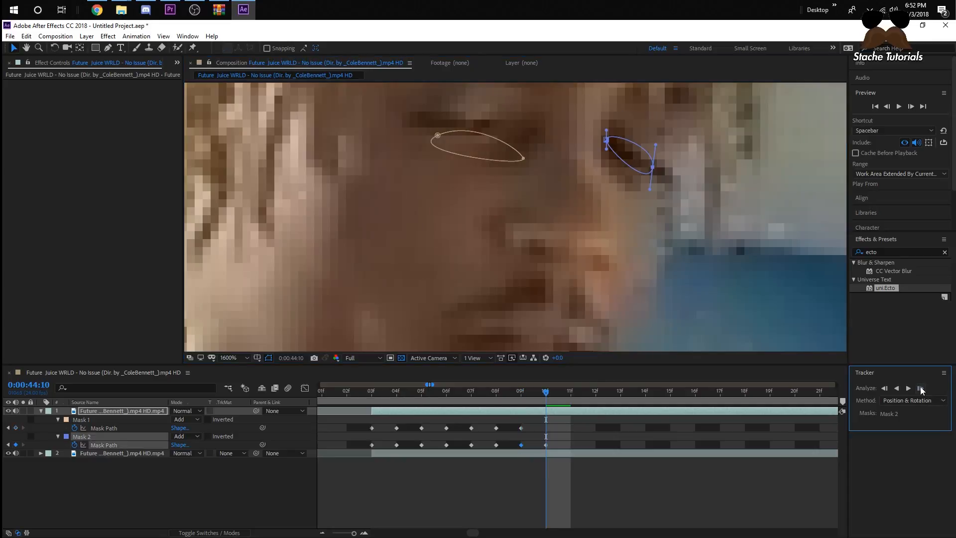
left_click(921, 388)
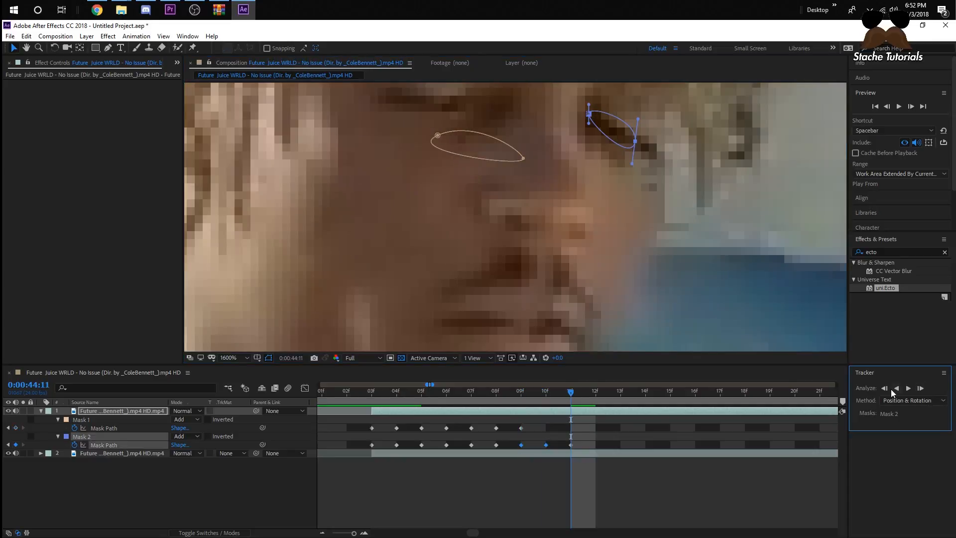
left_click(886, 389)
left_click(886, 389)
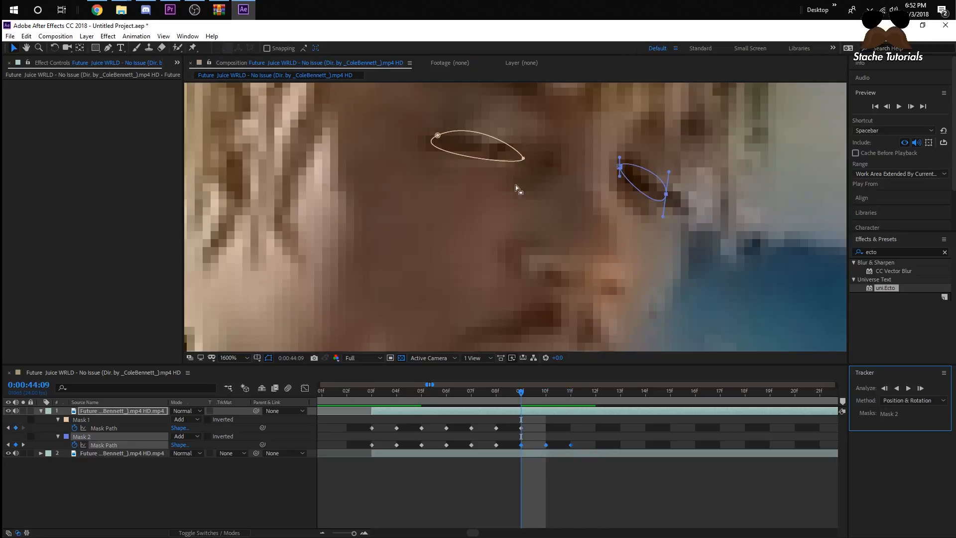
Select both eye masks together and track them forward frame by frame to 0:00:44:11.
left_click(437, 136)
left_click(648, 195, "shift")
left_click(921, 389)
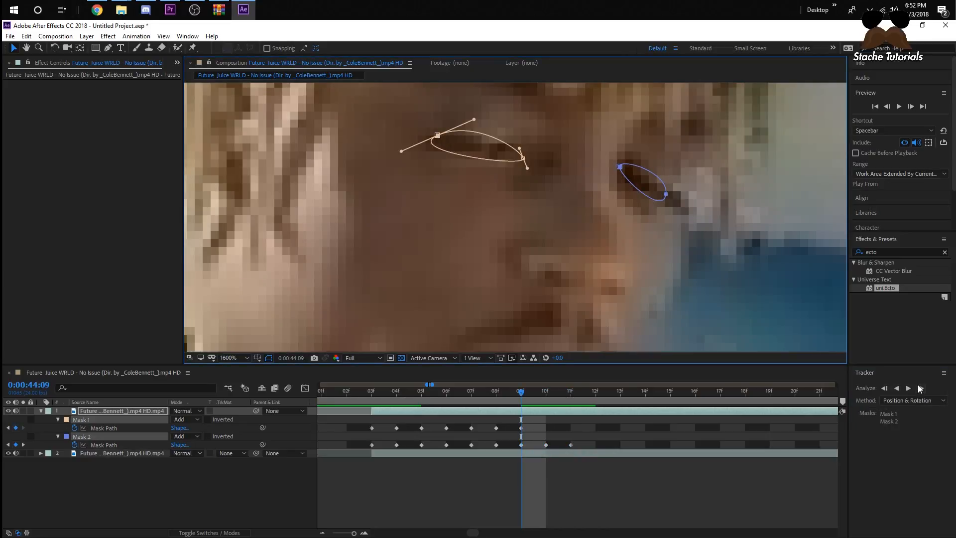
left_click(921, 389)
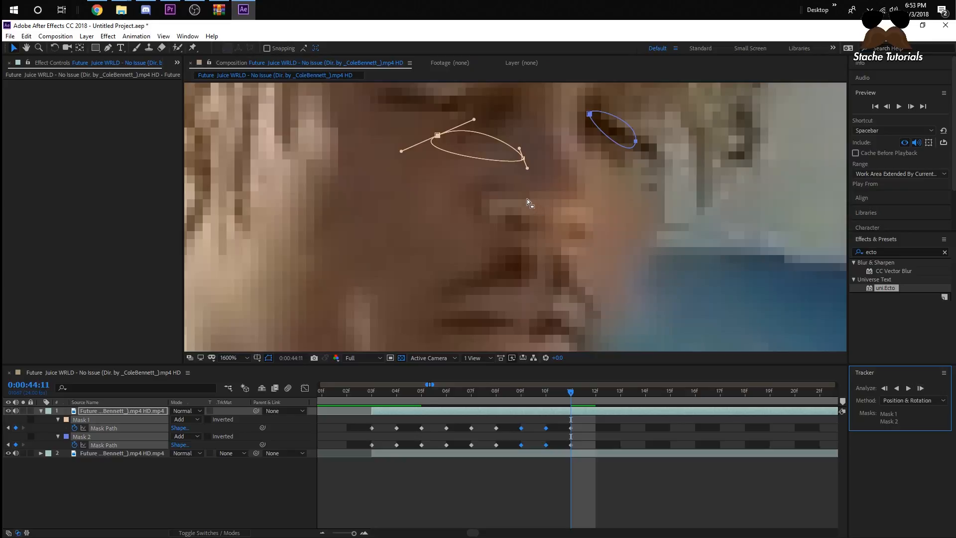
At 0:00:44:11, move both end points of Mask 1 to fit it over its eye.
scroll(481, 174, "down", 1)
left_click_drag(476, 176, 454, 156)
left_click(508, 186)
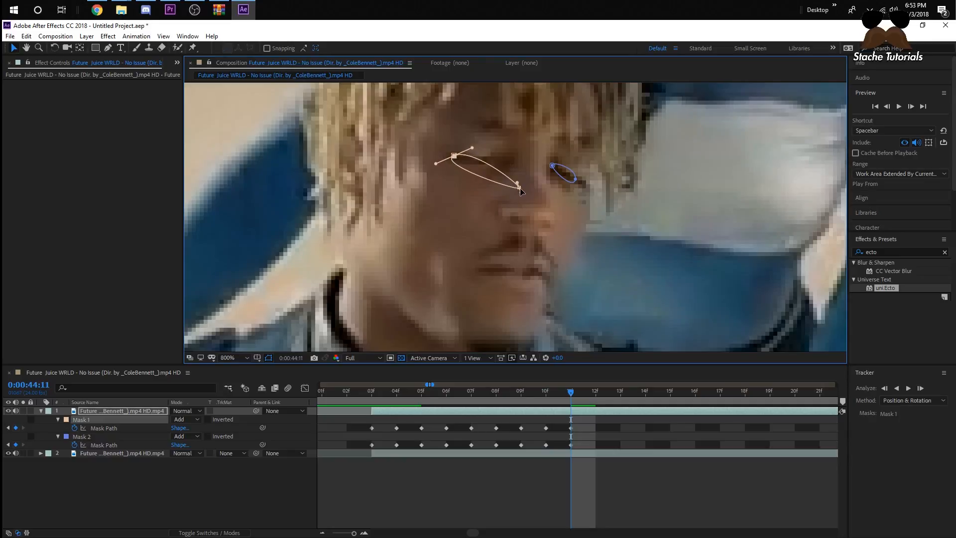
left_click_drag(519, 188, 503, 162)
Track Mask 1 forward to 0:00:44:13, then add Mask 2 from 0:00:44:12 and track both to 0:00:44:14.
left_click(921, 387)
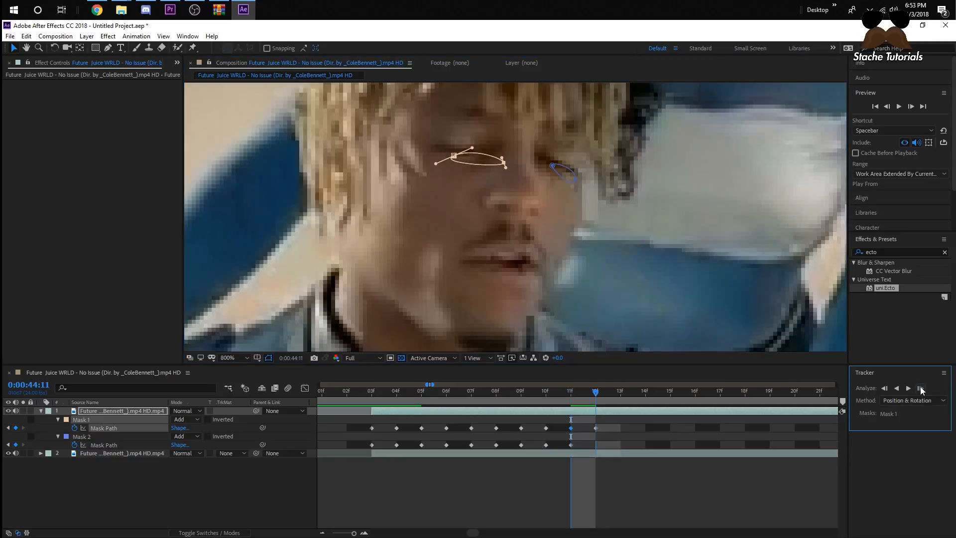
left_click(920, 388)
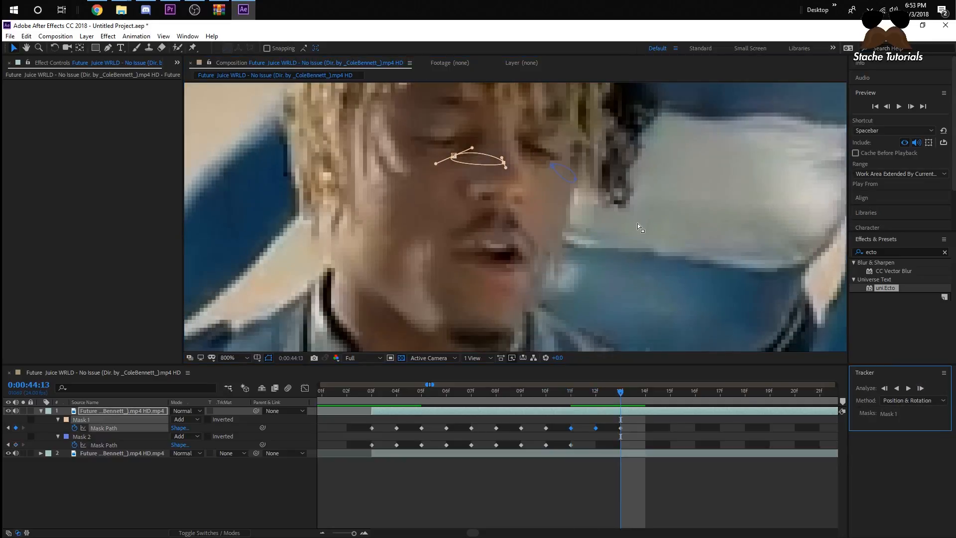
left_click(884, 387)
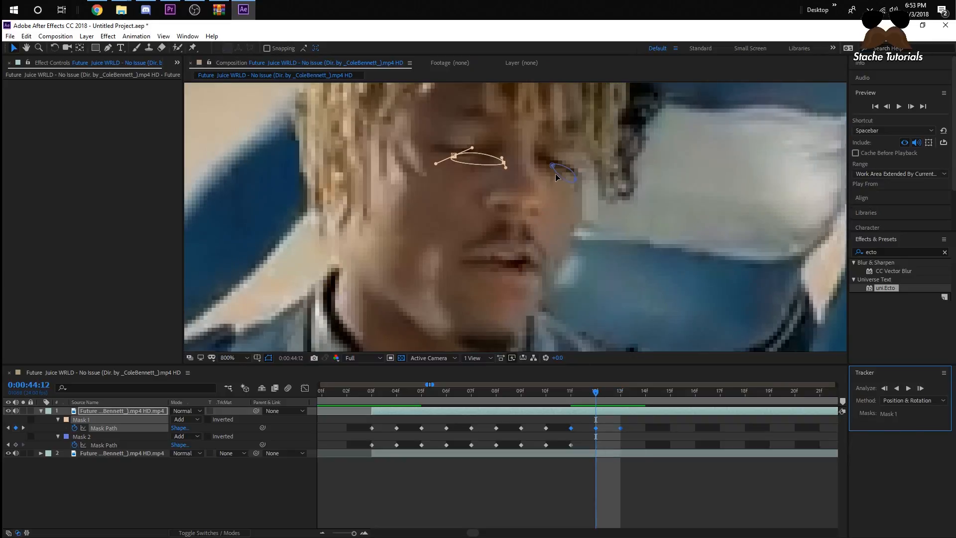
left_click(555, 171)
left_click(920, 388)
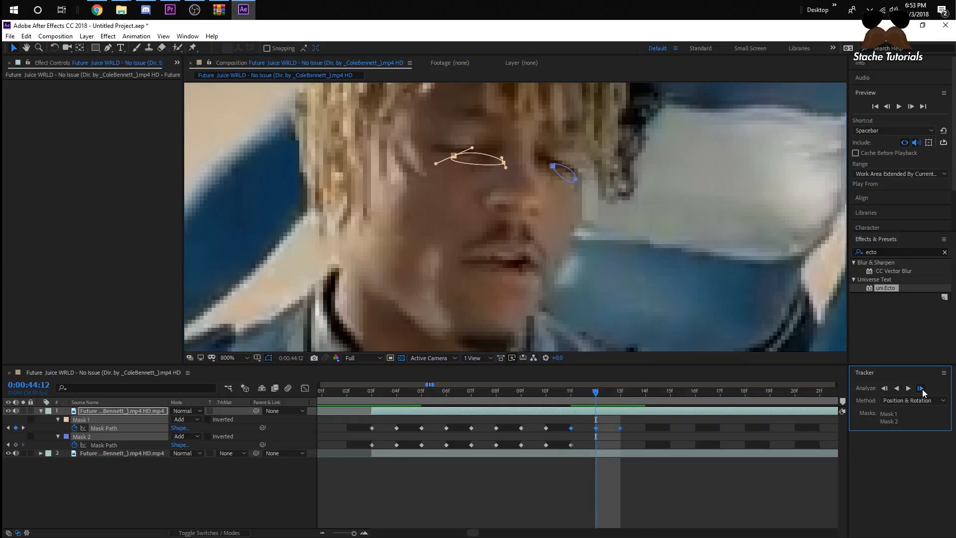
left_click(921, 388)
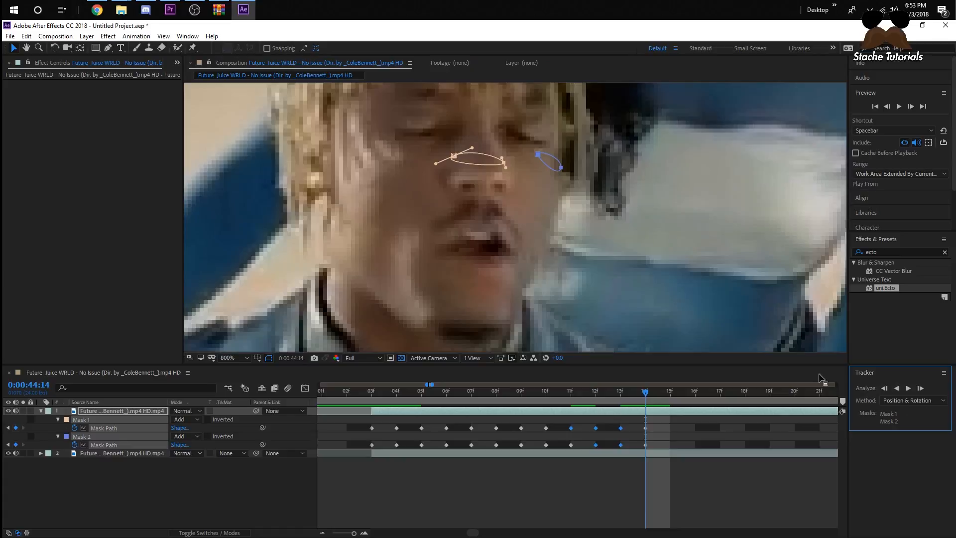
At 0:00:44:14, reposition both masks over the eyes and widen Mask 2 toward the outer corner of its eye.
left_click_drag(443, 136, 530, 202)
left_click_drag(451, 160, 401, 133)
left_click_drag(526, 143, 509, 133)
left_click(534, 146)
left_click(558, 151)
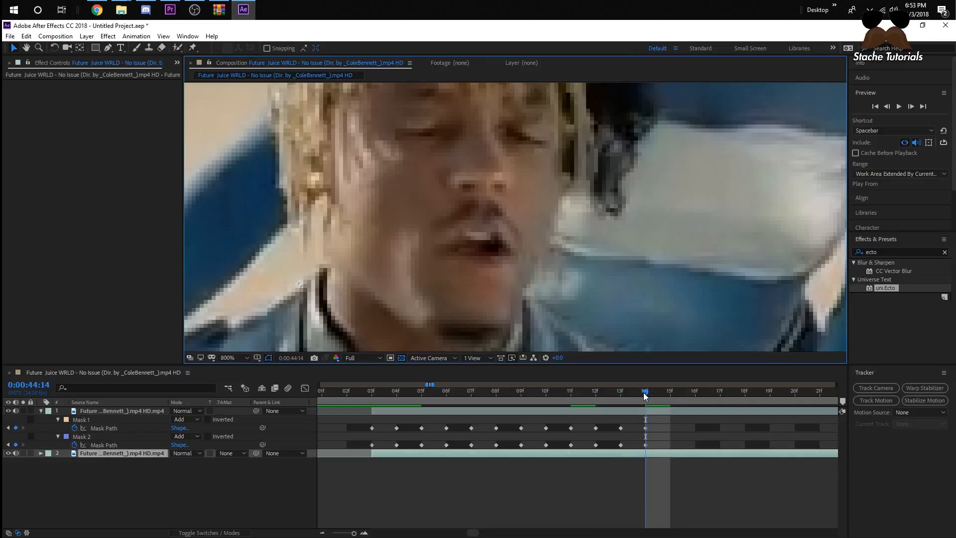
mouse_move(644, 392)
left_mouse_down()
mouse_move(629, 394)
mouse_move(645, 392)
left_mouse_up()
left_click(645, 427)
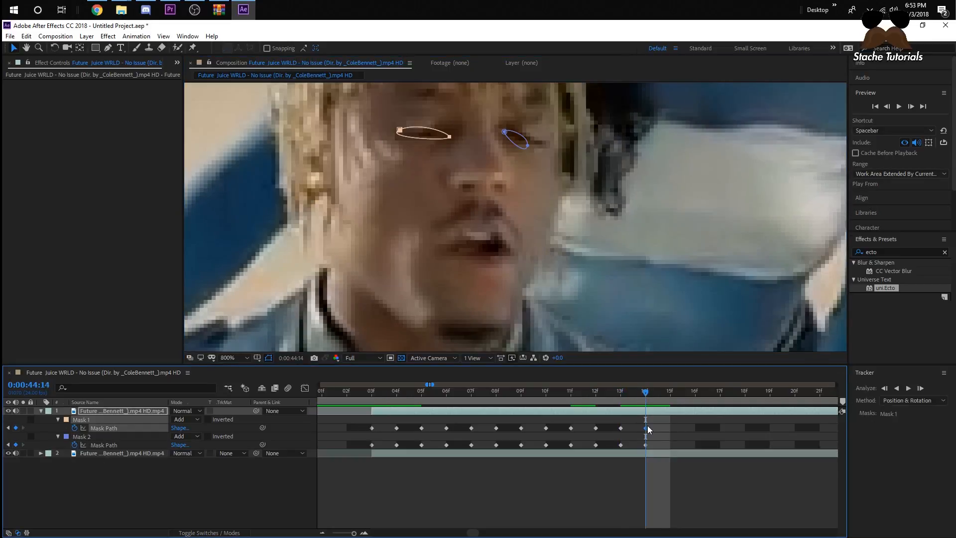
left_click_drag(527, 148, 546, 145)
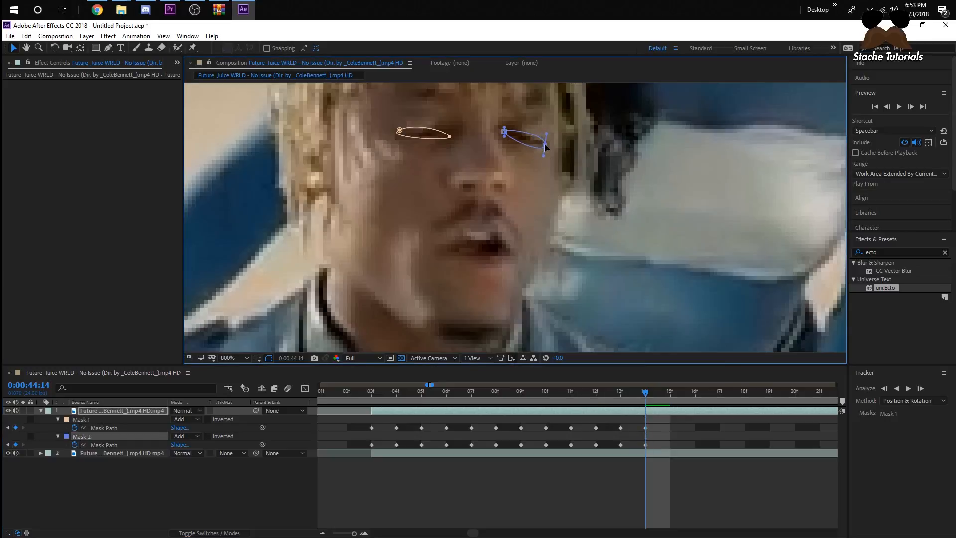
Search the effects for "fill" and apply the Fill effect to the masked top layer.
left_click(40, 411)
left_click_drag(895, 247, 786, 247)
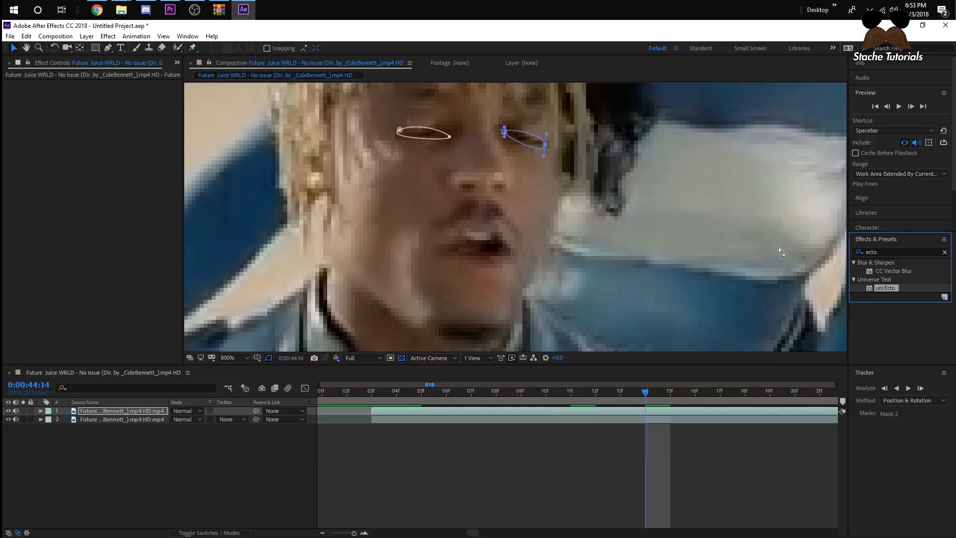
left_click_drag(924, 253, 713, 242)
type("fill")
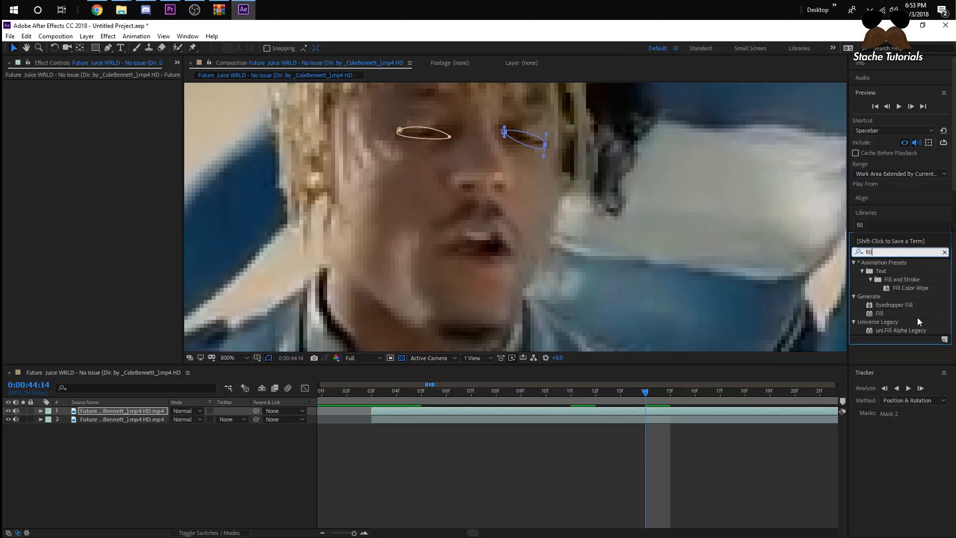
left_click(887, 314)
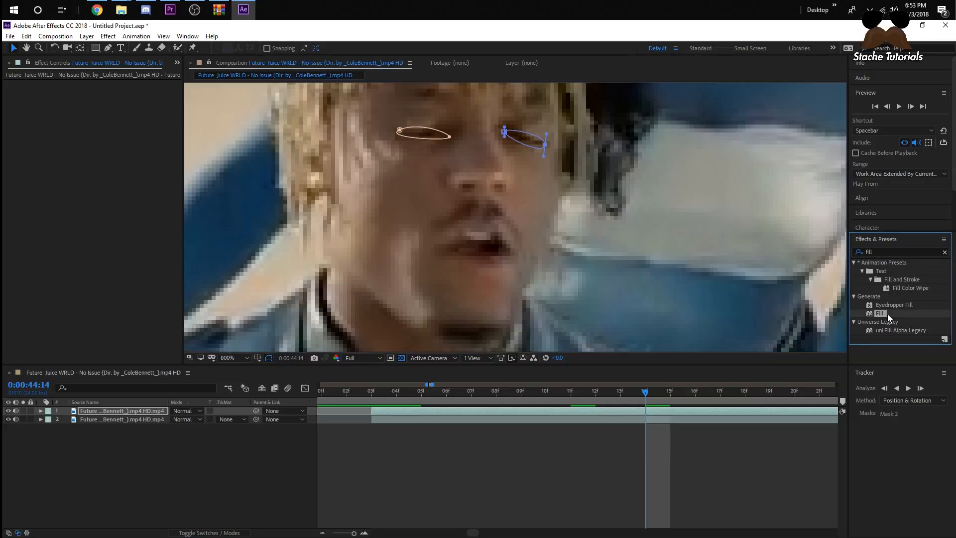
left_click_drag(880, 313, 576, 413)
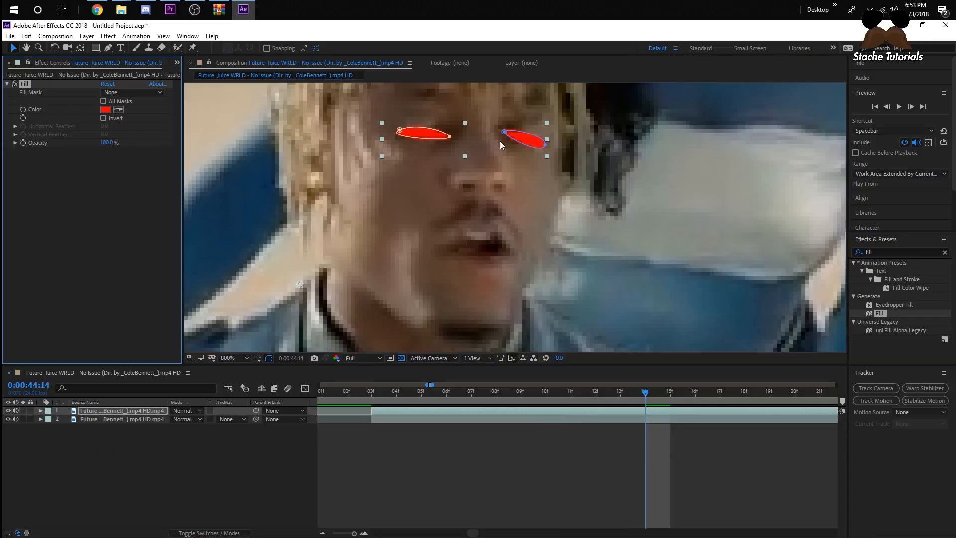
Preview the filled eye masks from 0:00:44:03 and mute the audio of both layers.
scroll(500, 142, "down", 1)
left_click_drag(426, 390, 381, 396)
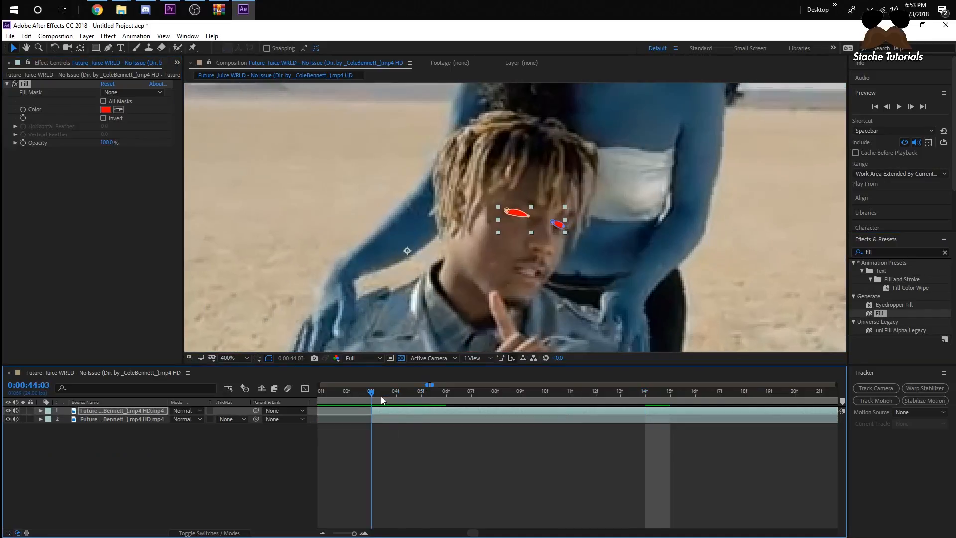
key("space")
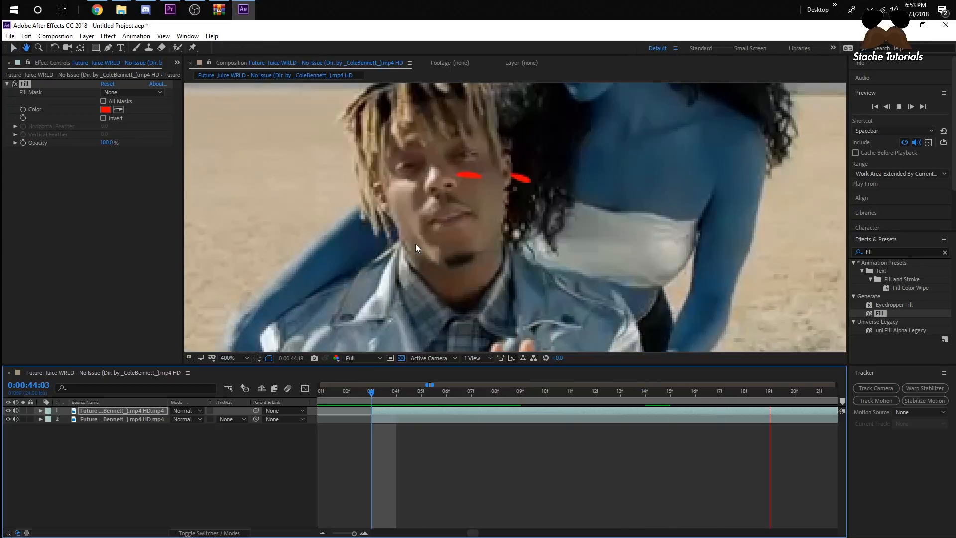
key("space")
left_click(16, 411)
left_click(16, 419)
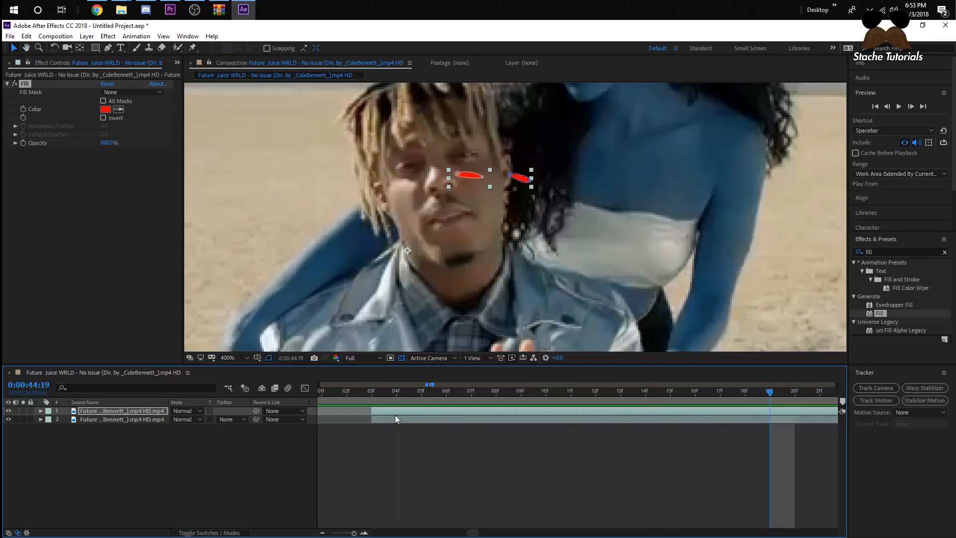
Go to 0:00:44:07 and change the Fill color of the eyes to white.
left_click_drag(395, 394, 498, 391)
scroll(530, 308, "down", 1)
left_click(659, 261)
scroll(518, 288, "up", 2)
scroll(514, 293, "down", 3)
scroll(516, 267, "up", 3)
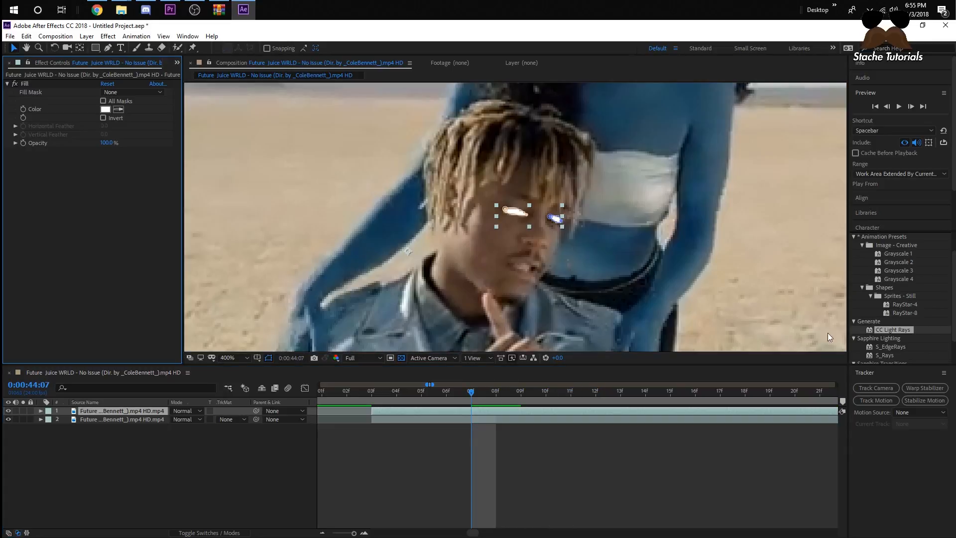
Apply the S_Rays effect to the top layer and set its Rays Length to 0.300.
left_click(895, 354)
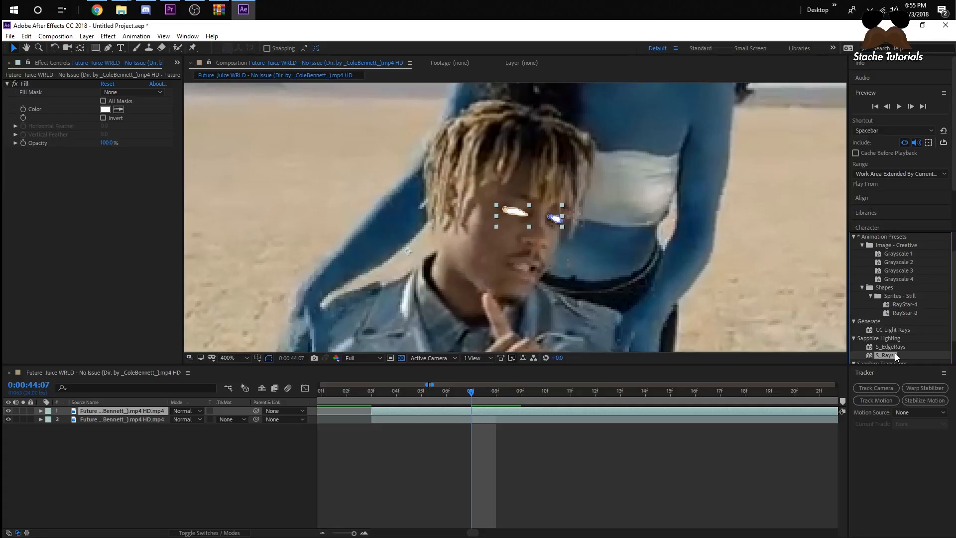
left_click_drag(890, 354, 545, 409)
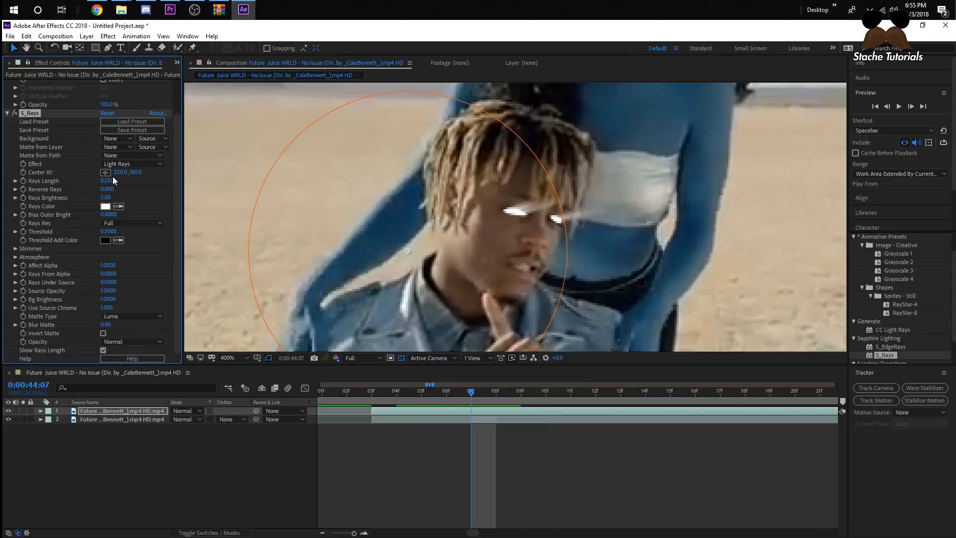
left_click_drag(110, 182, 195, 162)
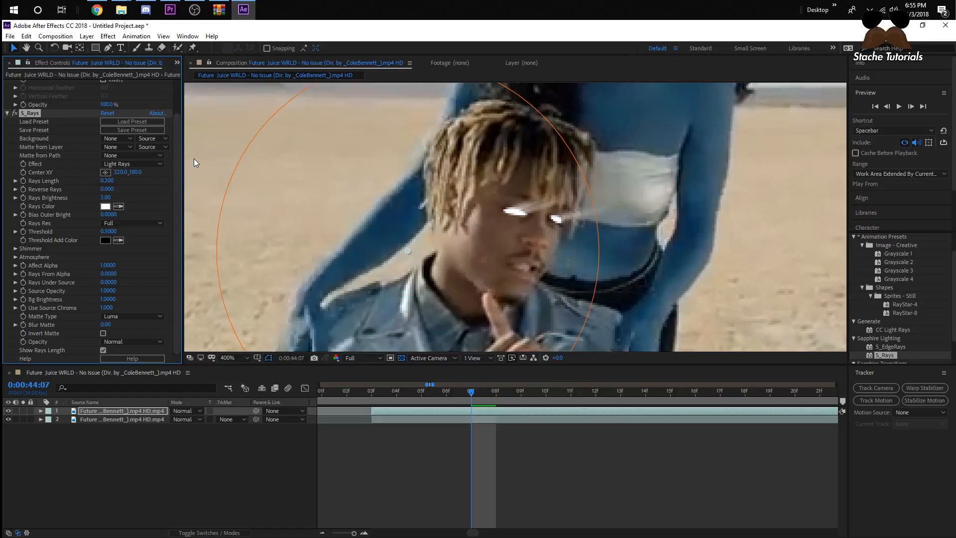
Keyframe the Center XY of S_Rays at 300, 204 on 0:00:44:08 and at 363, 204 on 0:00:44:11.
left_click_drag(130, 173, 134, 168)
left_click_drag(484, 377, 538, 391)
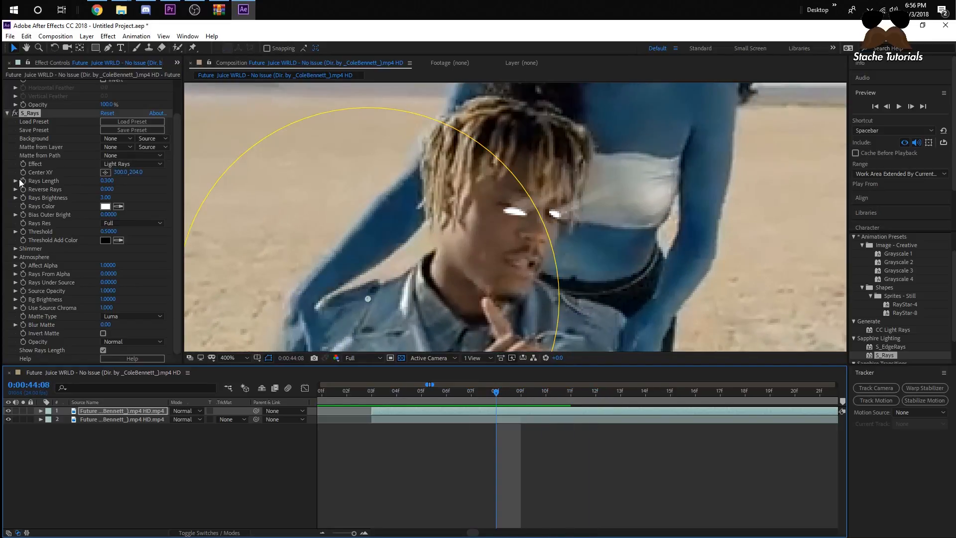
left_click(23, 173)
left_click_drag(500, 396, 570, 392)
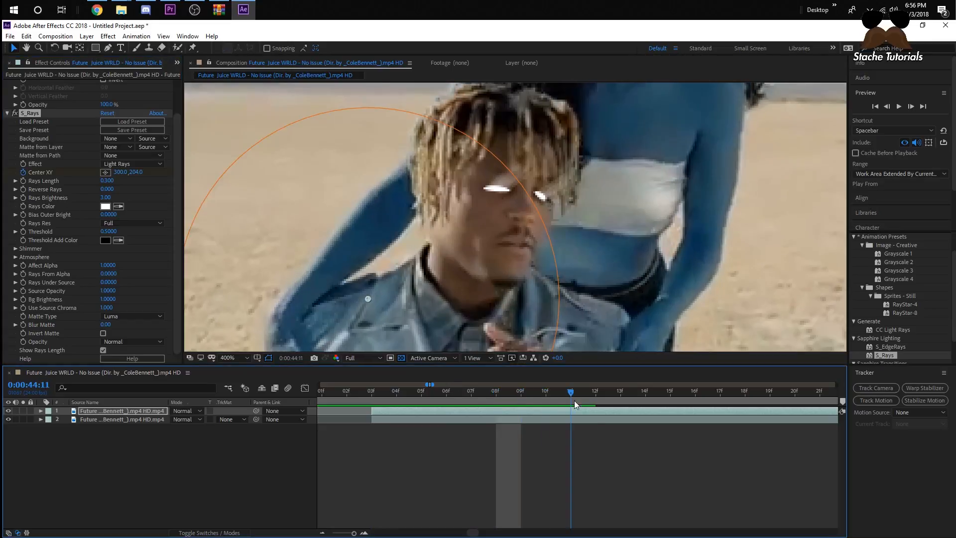
left_click_drag(122, 174, 158, 178)
Split the top layer at 0:00:44:11 and delete the part after the cut.
left_click_drag(572, 392, 651, 394)
key("comma")
key("comma")
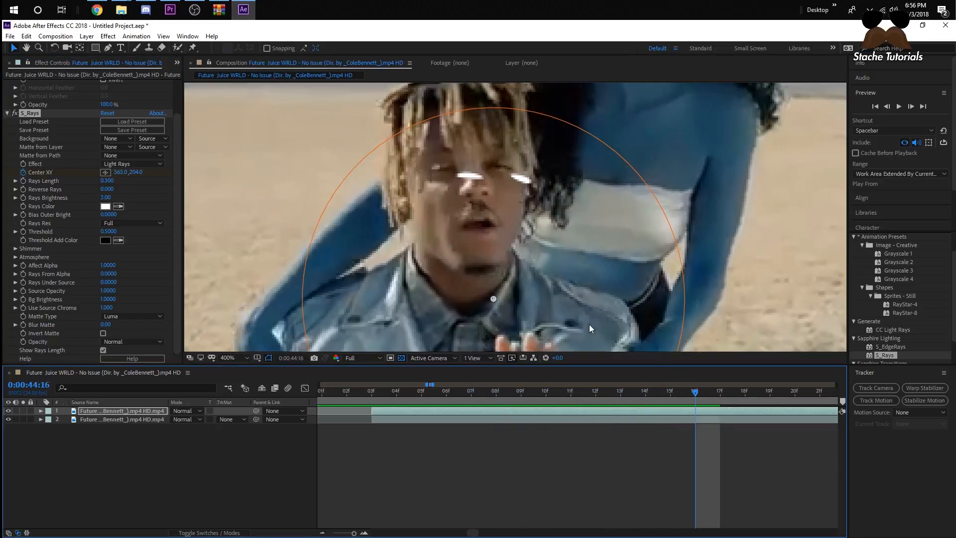
left_click_drag(666, 404, 590, 392)
key("Page_Up")
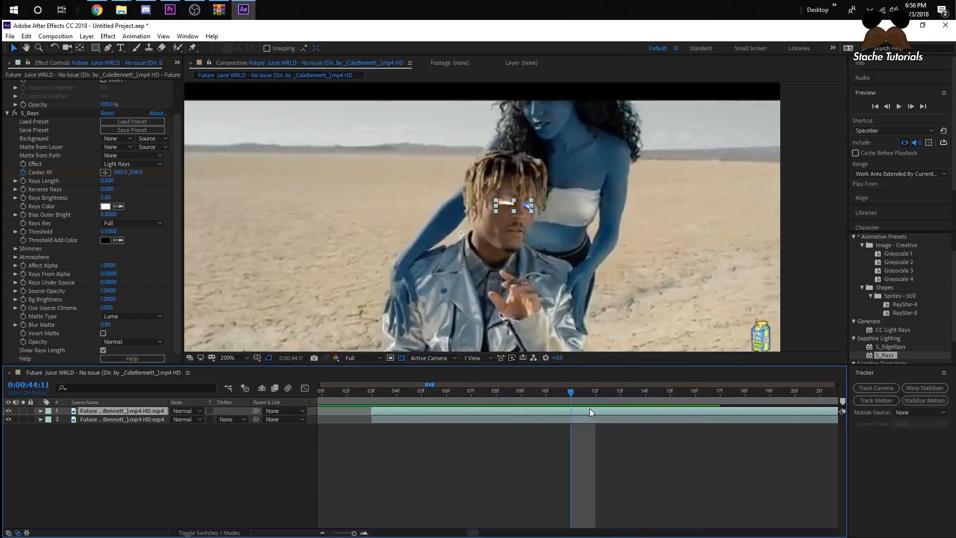
key("ctrl+shift+d")
key("Delete")
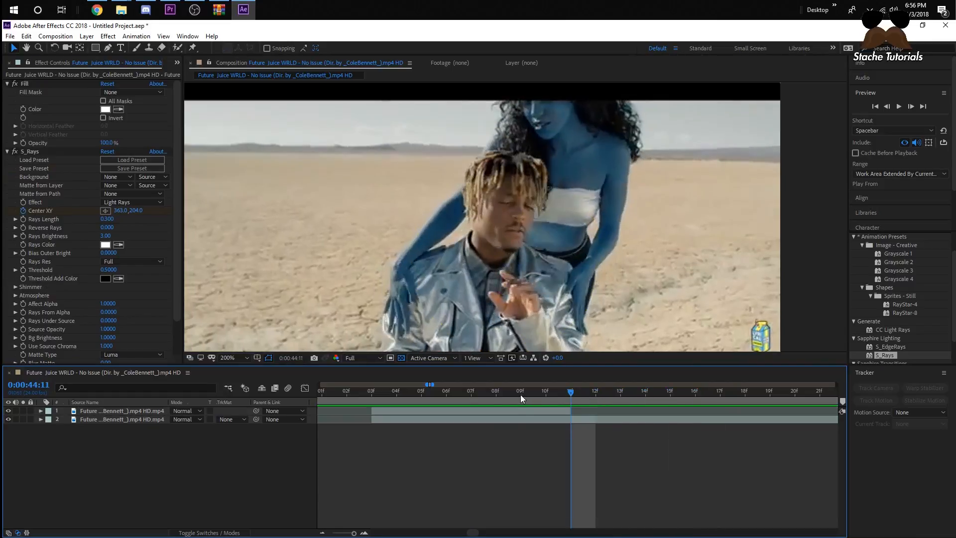
At 0:00:44:07, set the Rays Brightness of S_Rays to 1.70 and try different Rays Length values.
left_click_drag(521, 394, 480, 393)
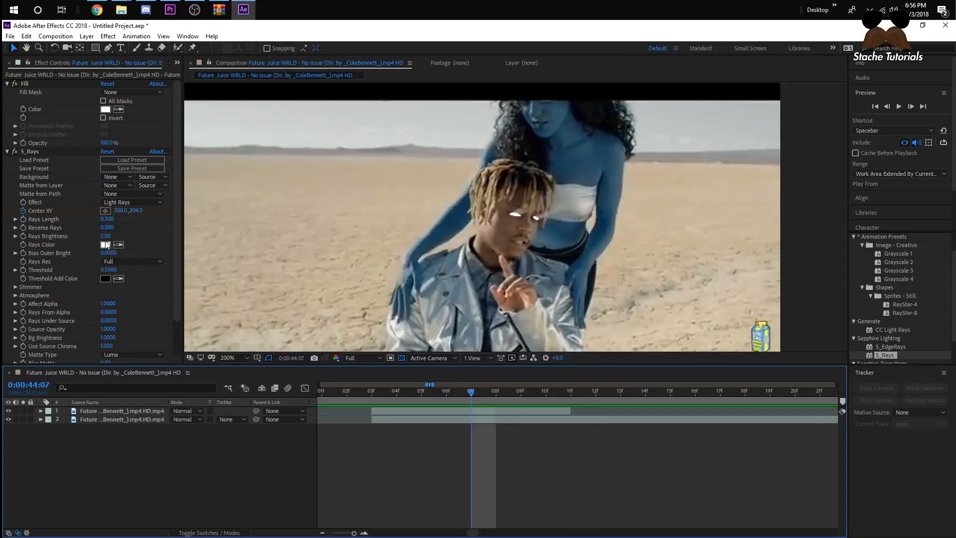
left_click_drag(105, 238, 186, 235)
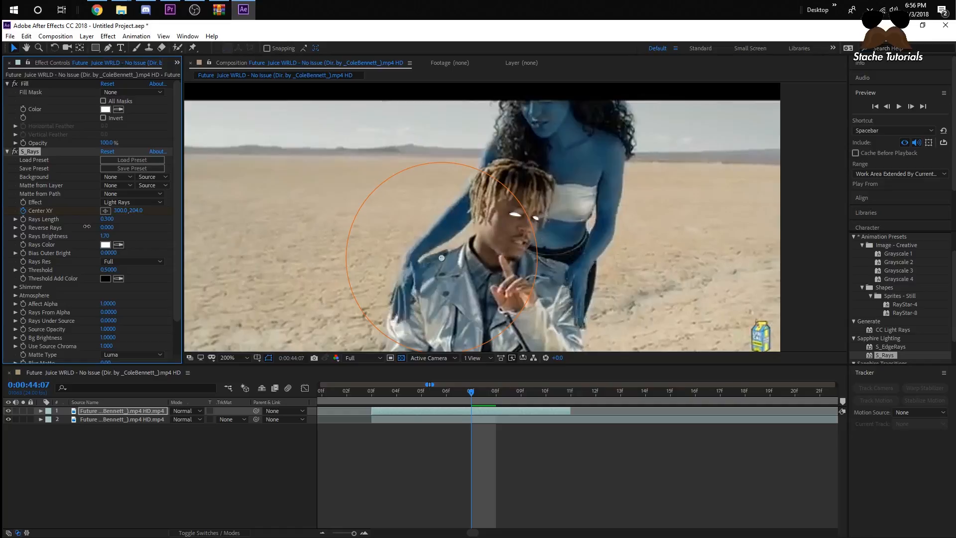
scroll(403, 219, "up", 1)
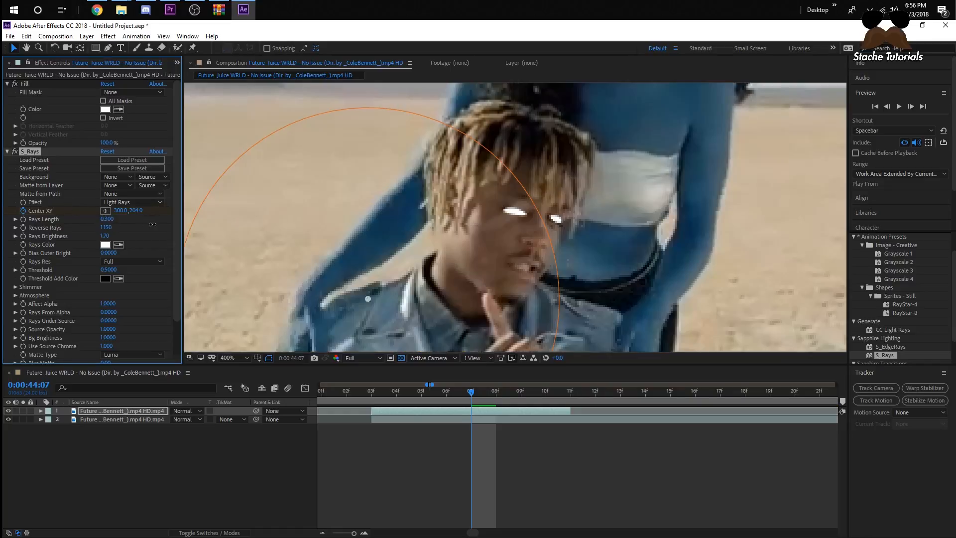
left_click_drag(105, 220, 223, 221)
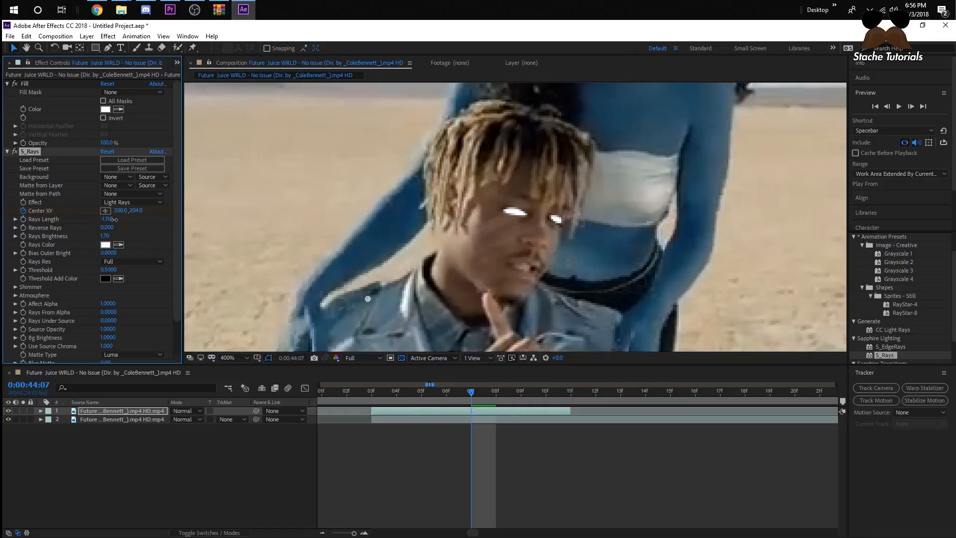
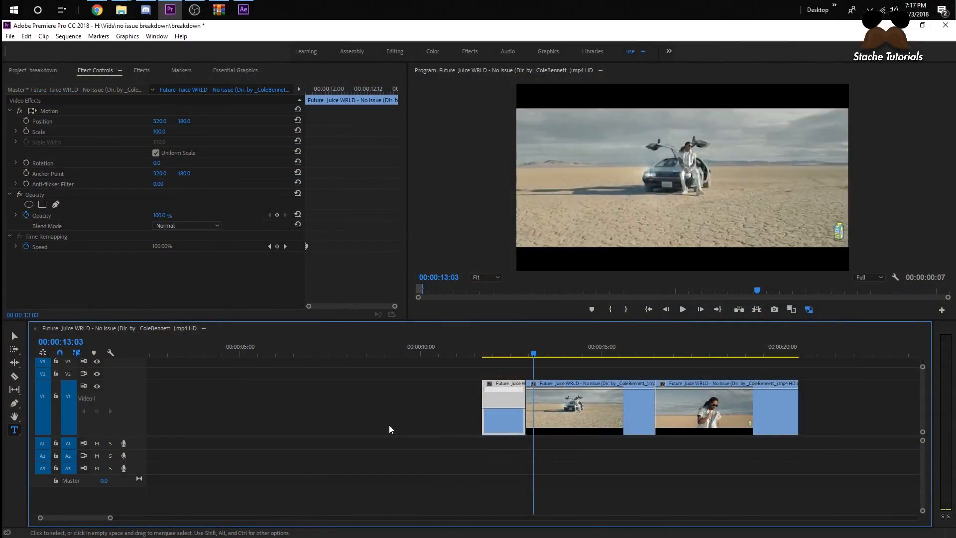
Switch to Premiere Pro, reduce the height of track V1 and play through the clips in the sequence.
left_click_drag(110, 518, 90, 518)
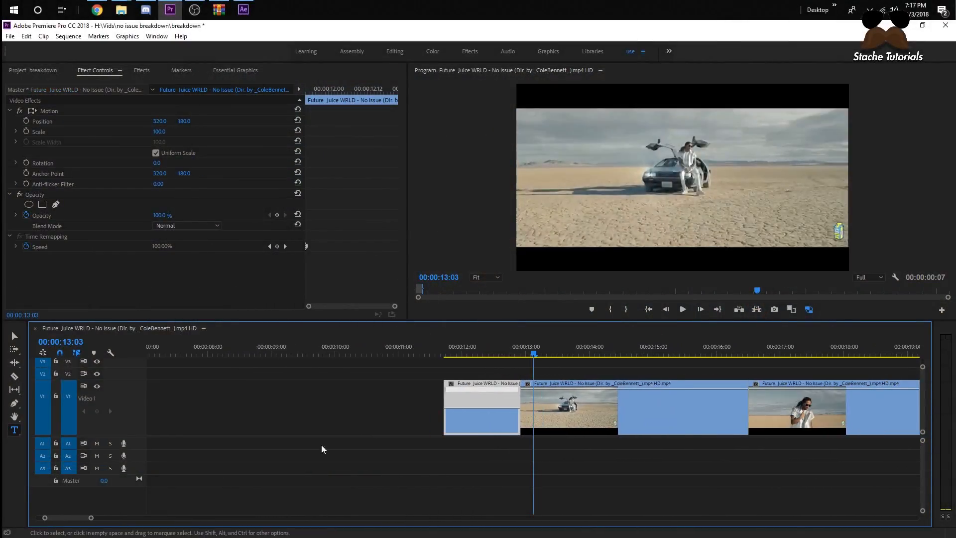
left_click_drag(126, 382, 138, 396)
left_click(506, 351)
key("space")
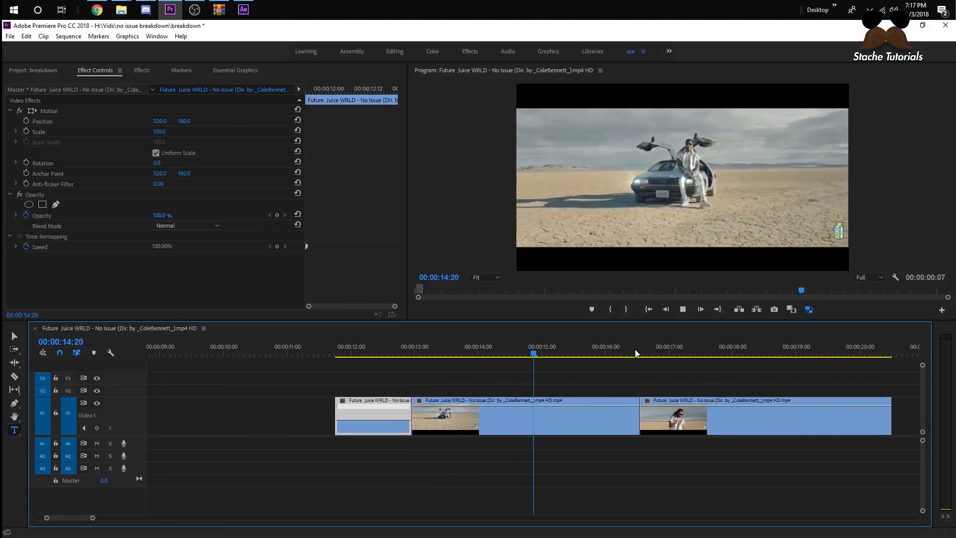
left_click_drag(249, 342, 193, 349)
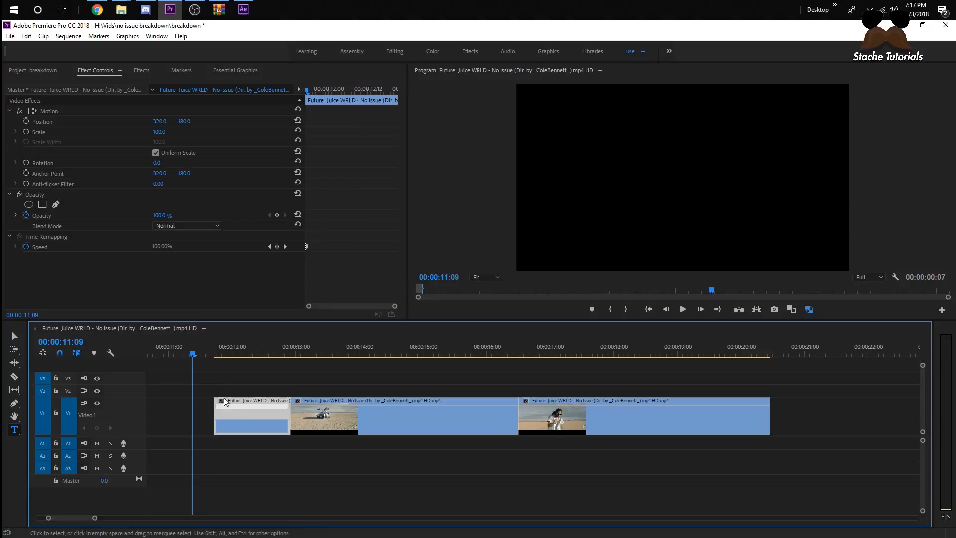
Show the Time Remapping Speed keyframes on the first clip of the sequence.
right_click(251, 420)
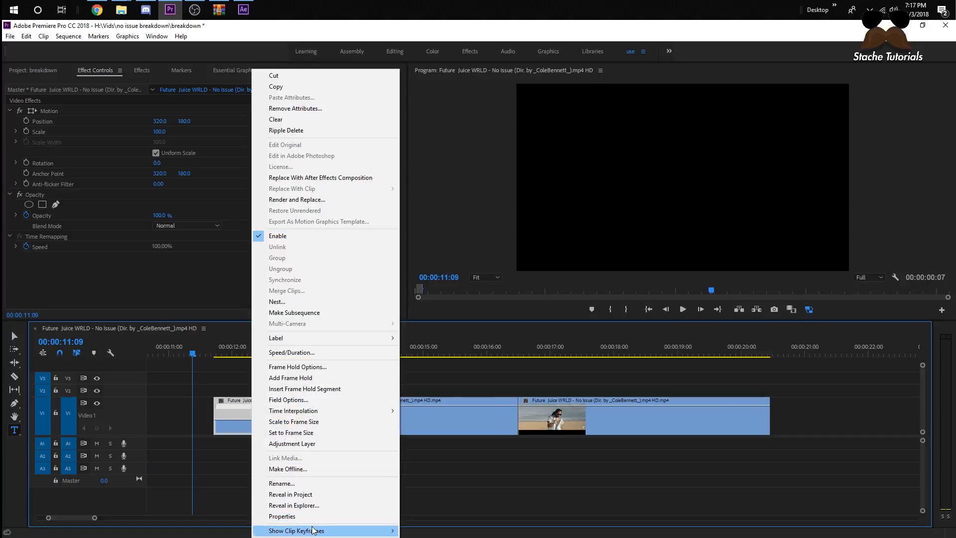
mouse_move(319, 531)
mouse_move(460, 532)
left_click(509, 531)
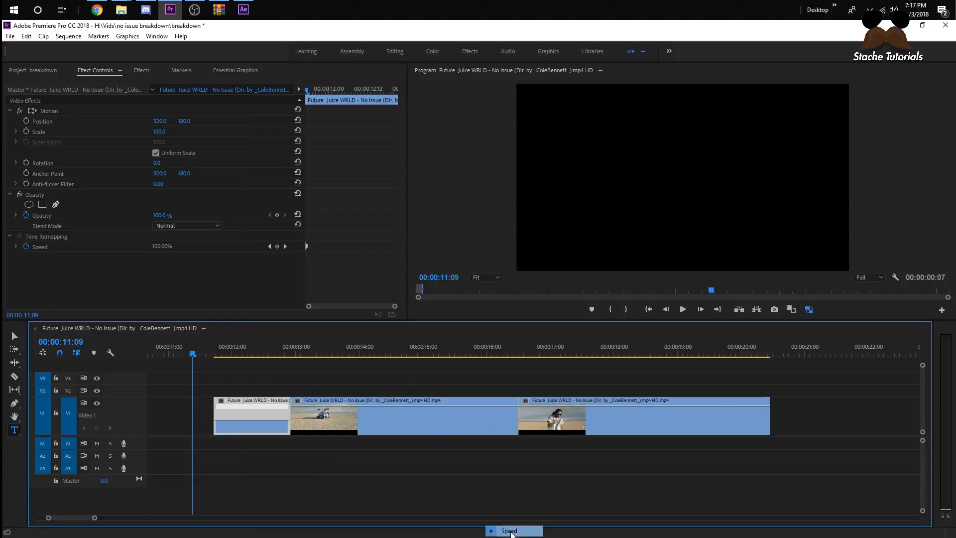
right_click(266, 418)
mouse_move(320, 532)
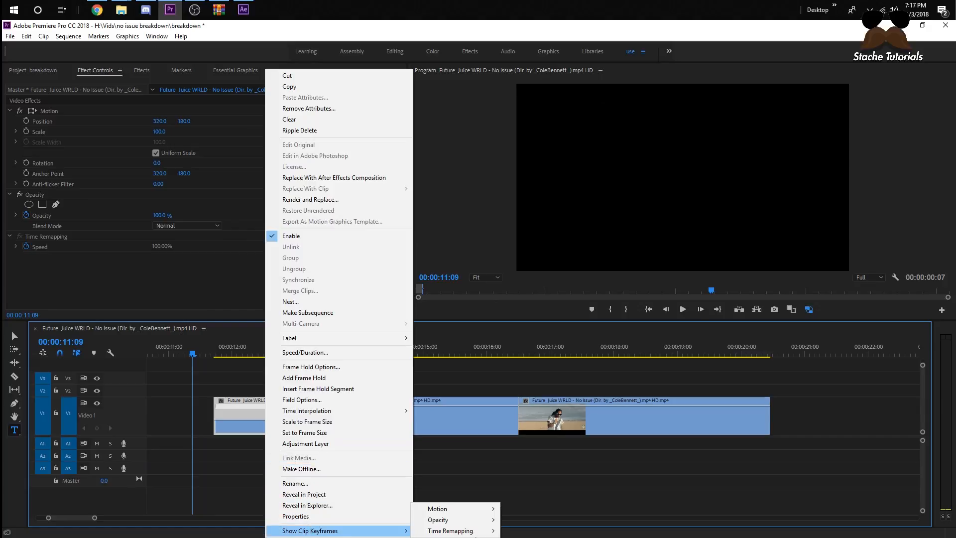
mouse_move(461, 531)
Place speed keyframes on the first clip at its start, 00:00:11:17, and at 00:00:12:04.
left_click_drag(232, 343, 214, 345)
left_click_drag(94, 518, 67, 518)
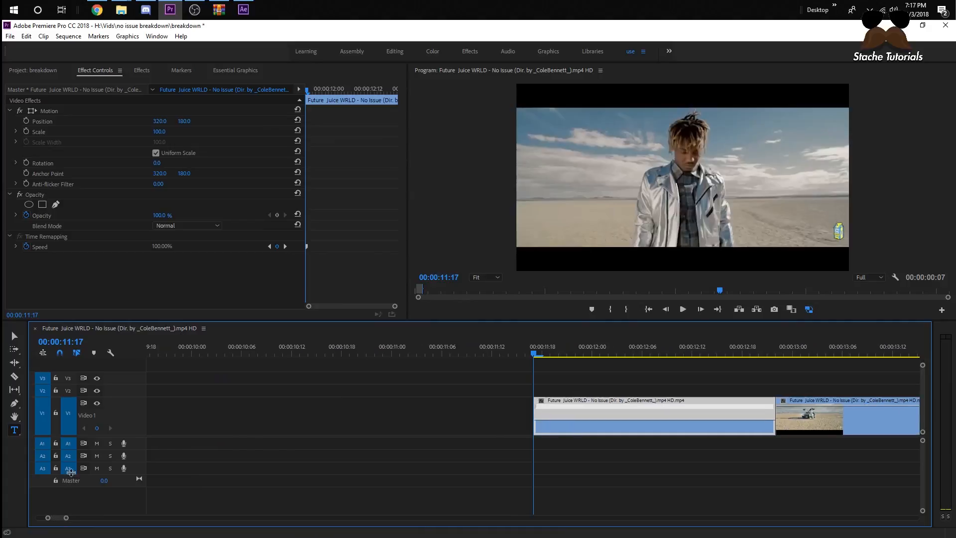
left_click(98, 429)
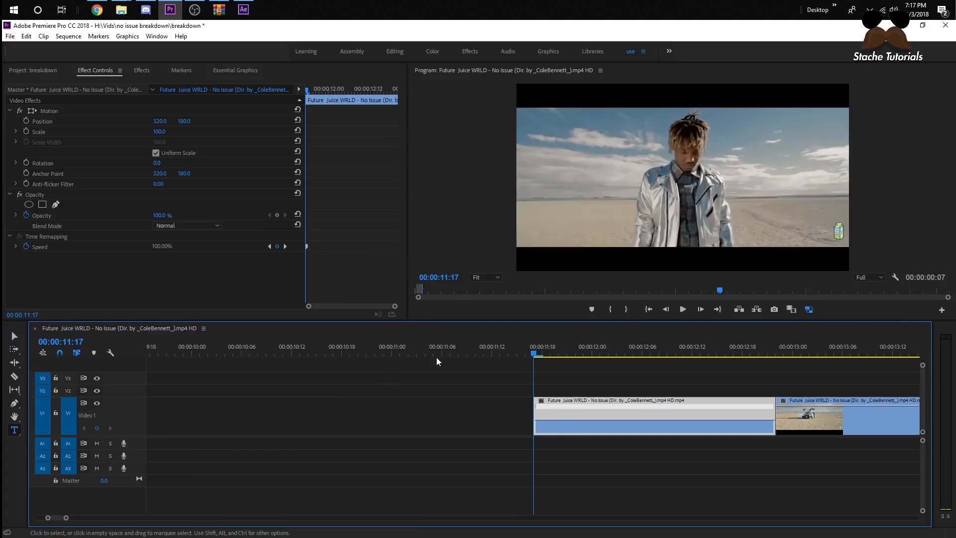
left_click_drag(533, 355, 626, 359)
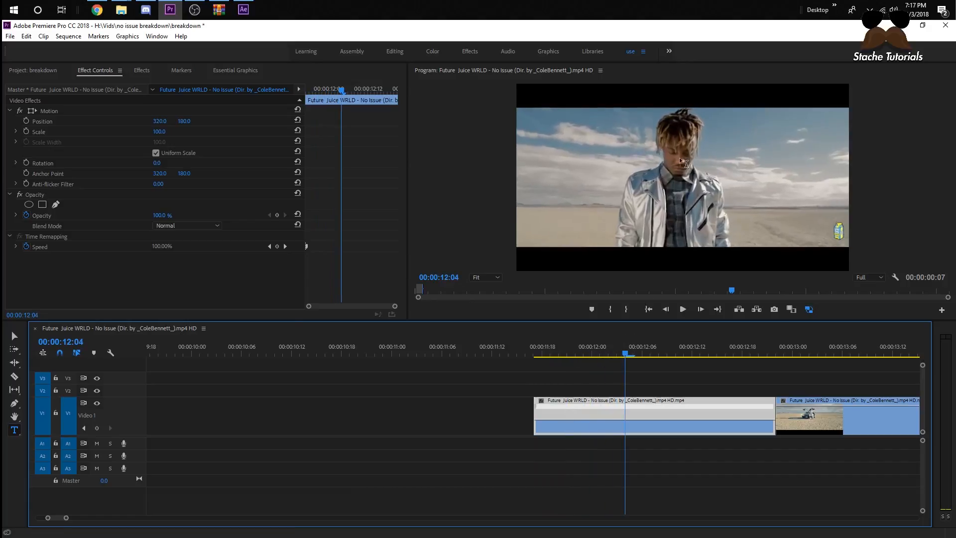
left_click(97, 429)
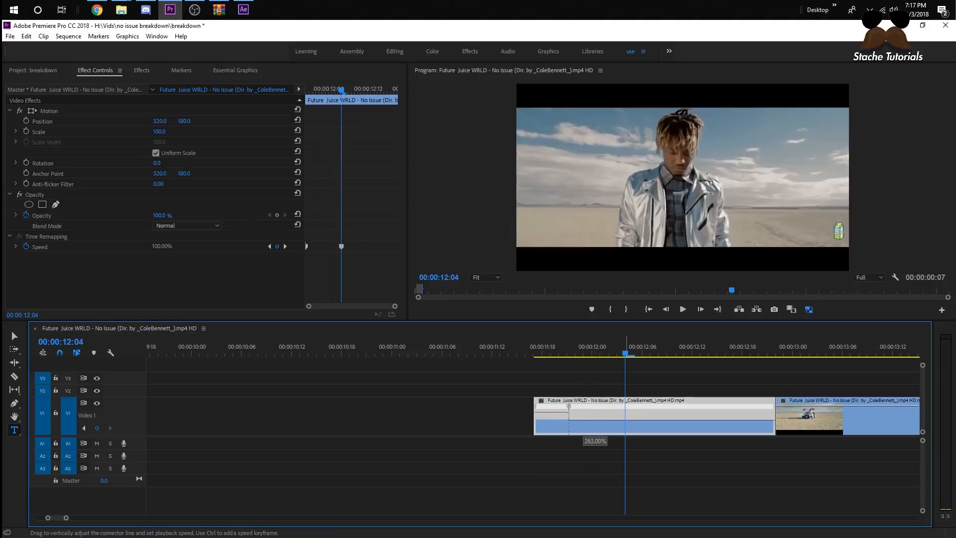
Raise the speed between the first two keyframes to 304% and extend the clip's end to meet the next clip.
left_click_drag(595, 421, 595, 421)
left_click(536, 349)
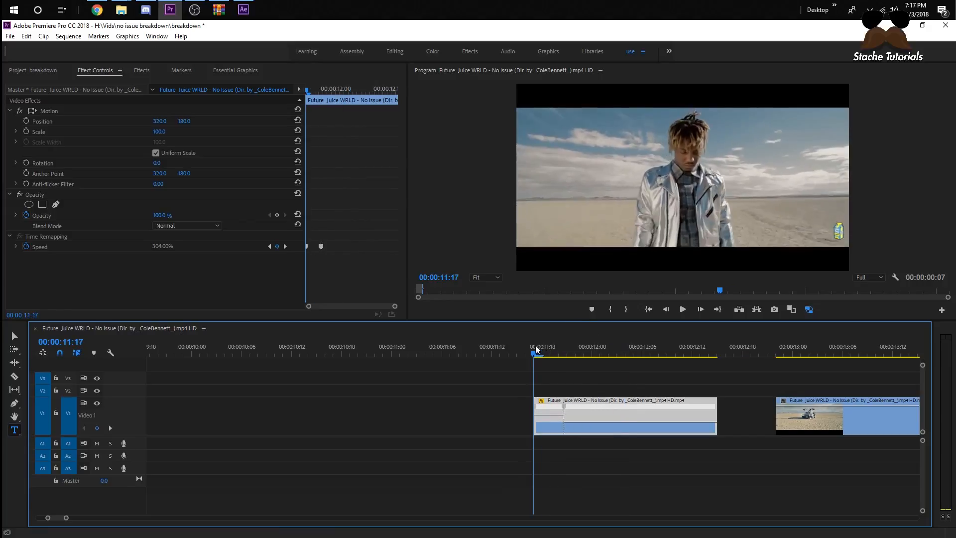
left_click_drag(536, 350, 682, 363)
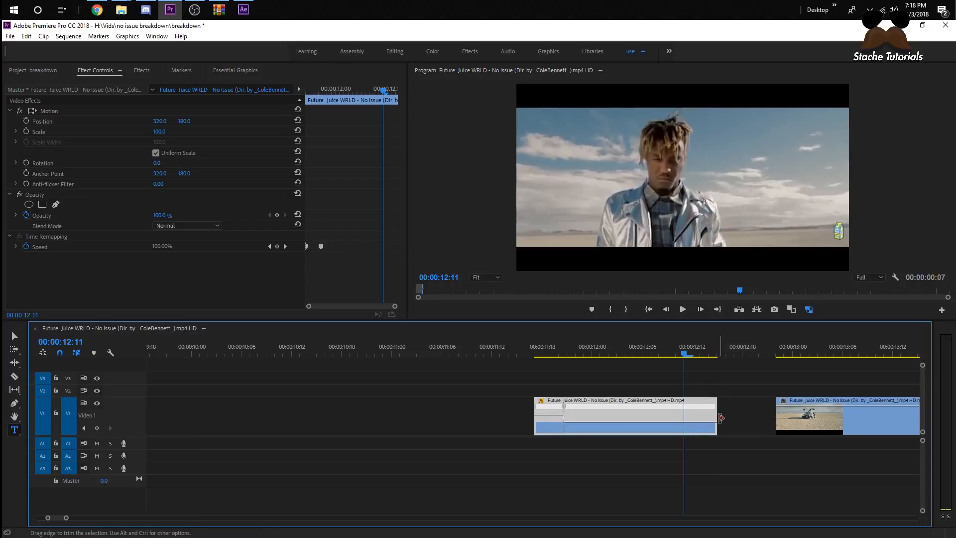
left_click_drag(721, 418, 774, 418)
Add a speed keyframe at 00:00:12:15 and raise the speed of the section after it to 447%.
left_click_drag(687, 354, 718, 357)
left_click(98, 428)
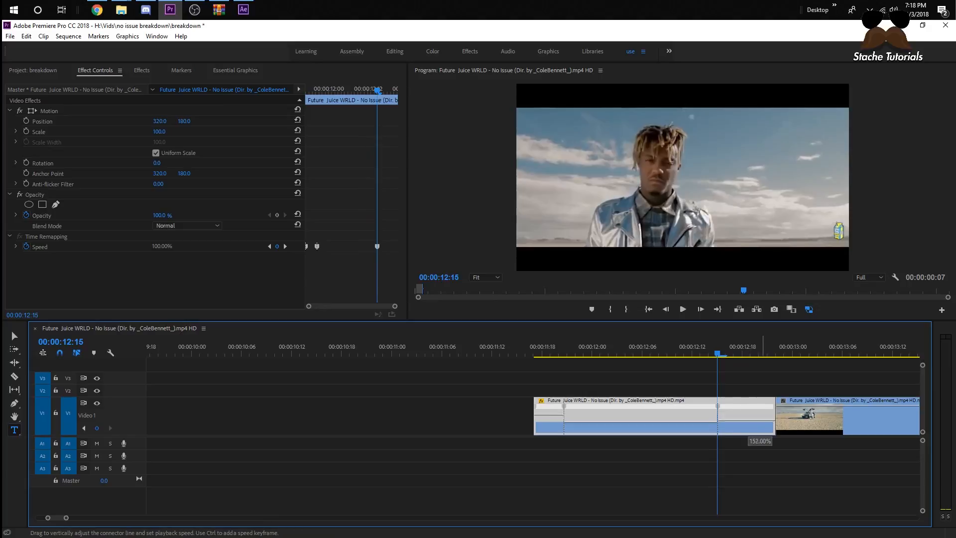
left_click_drag(749, 423, 749, 251)
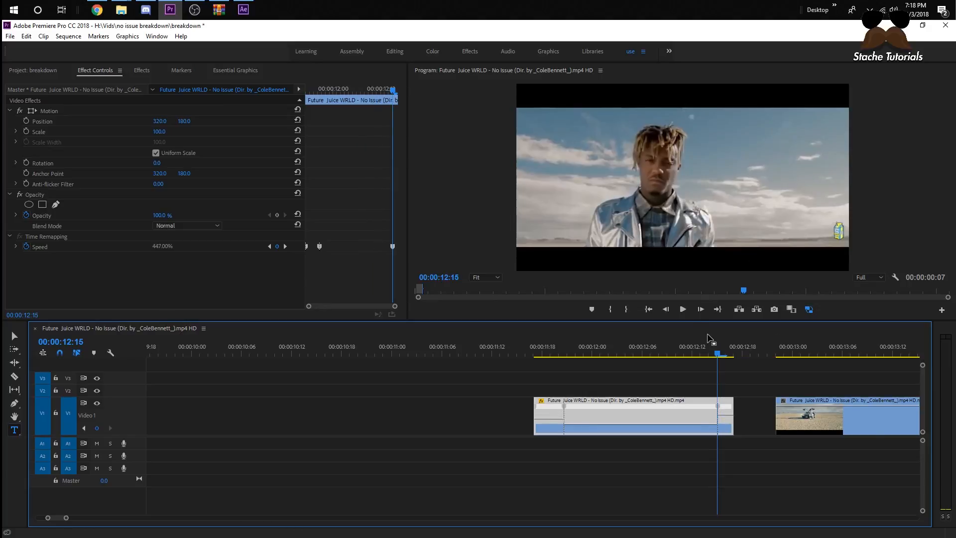
Extend the first clip's end to meet the next clip and play the sequence from the first clip's beginning.
left_click_drag(760, 410, 778, 410)
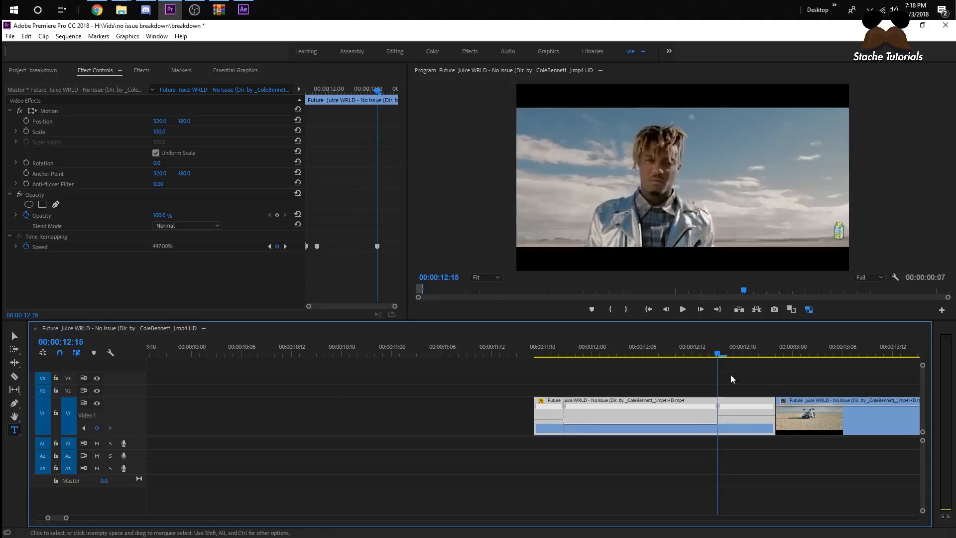
left_click_drag(720, 354, 520, 383)
key("space")
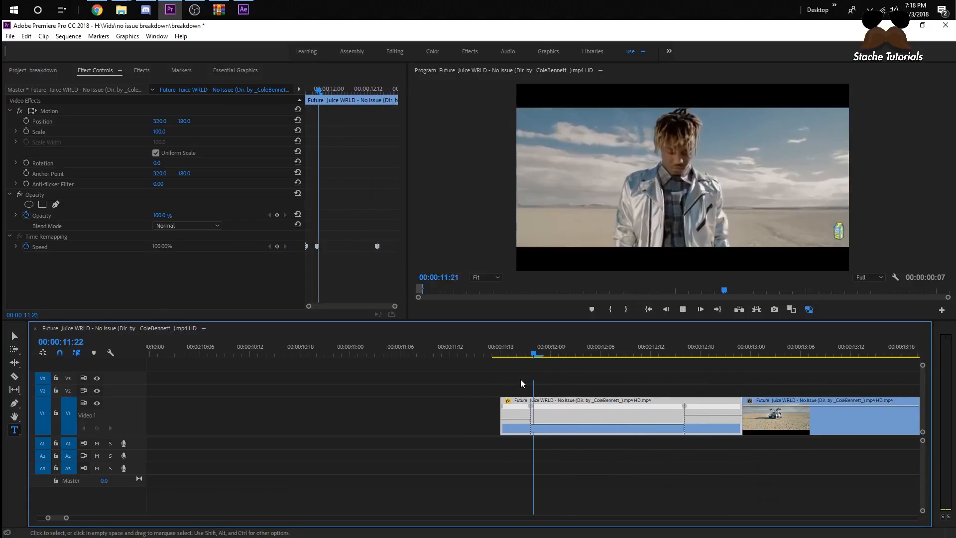
key("space")
Replay the first clip's speed changes and the cut into the second clip, then return to 00:00:12:22.
left_click(253, 347)
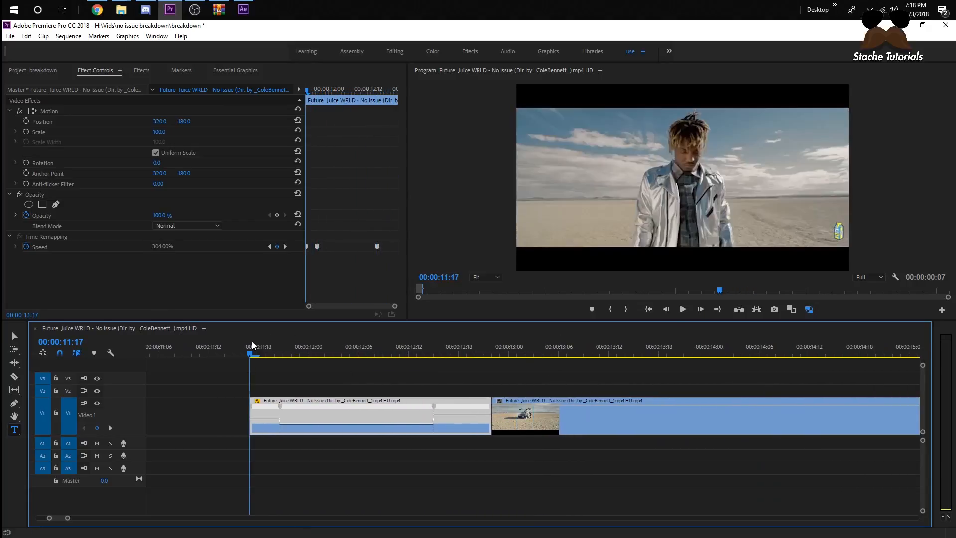
key("space")
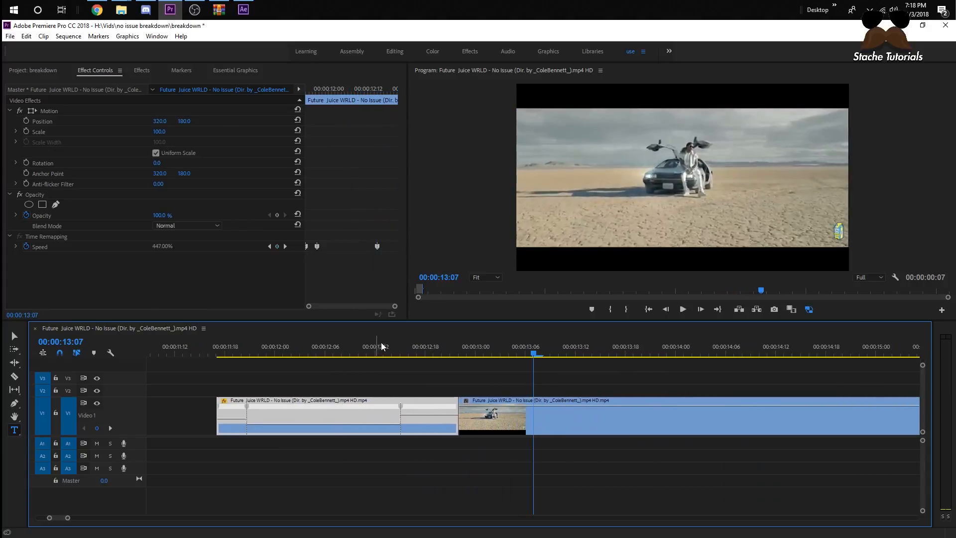
left_click(434, 348)
key("space")
left_click(427, 347)
key("space")
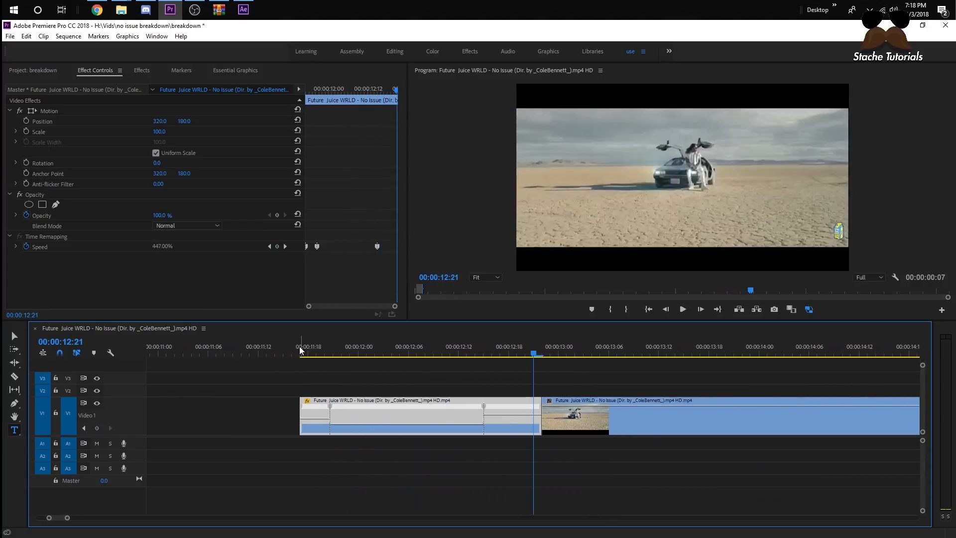
left_click(301, 350)
key("space")
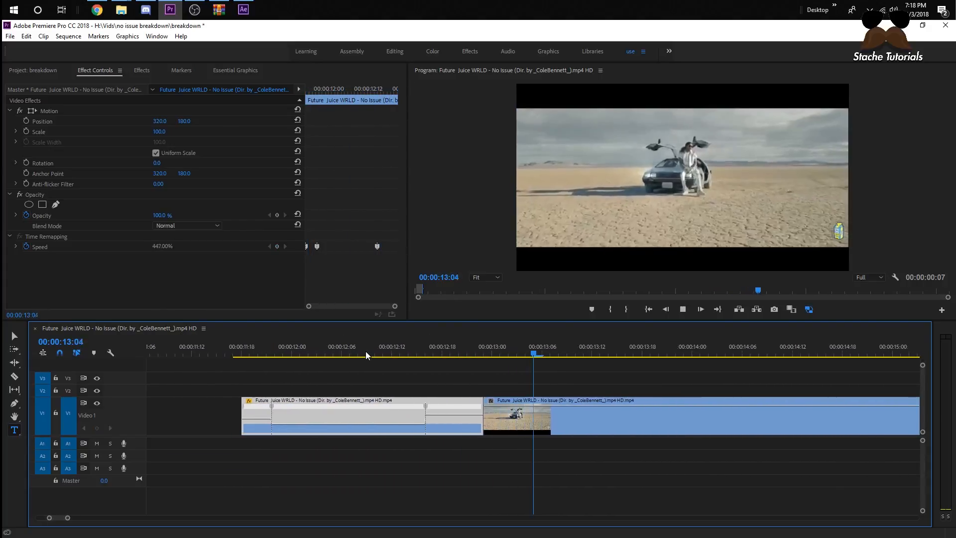
left_click(460, 351)
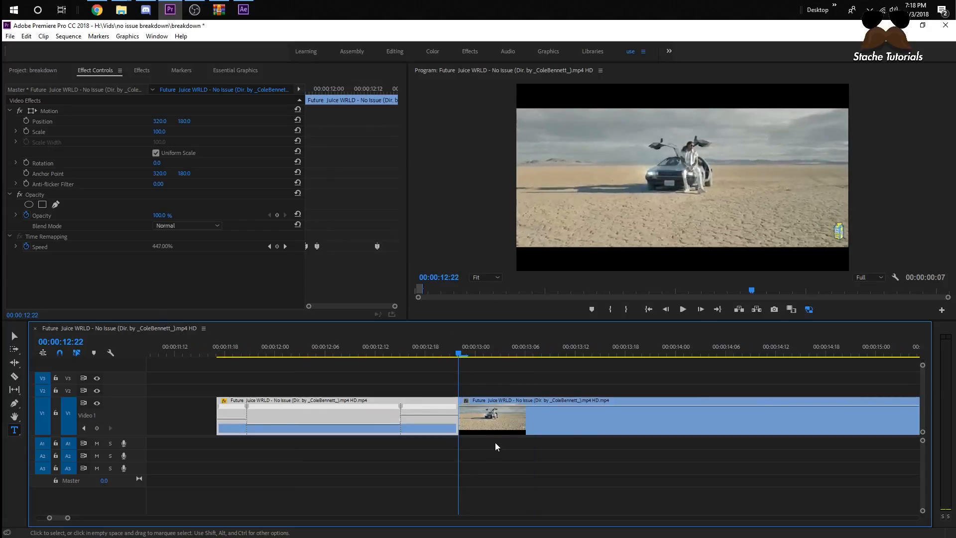
Split the first clip's 00:00:12:15 speed keyframe into a short gradual ramp and extend the clip's end to meet the second clip.
left_click(299, 420)
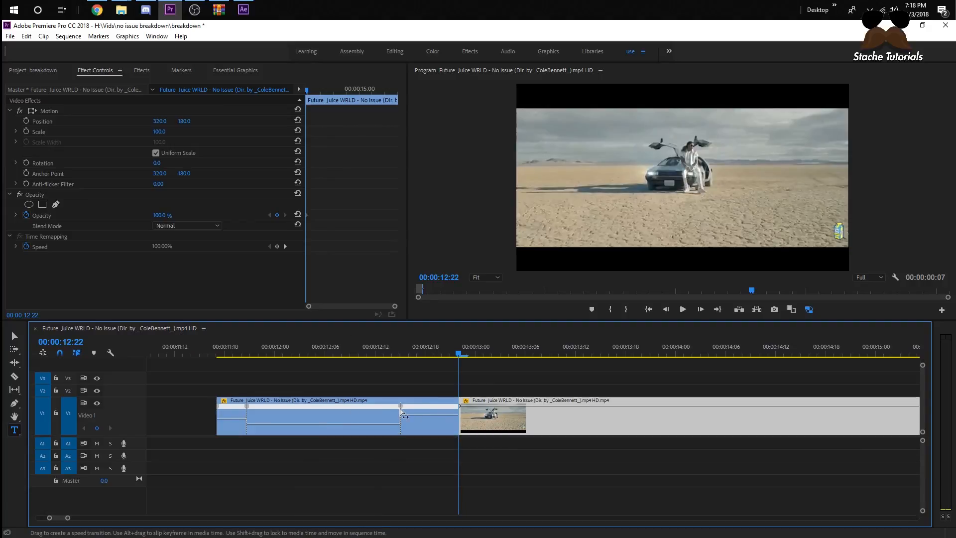
left_click_drag(402, 408, 415, 420)
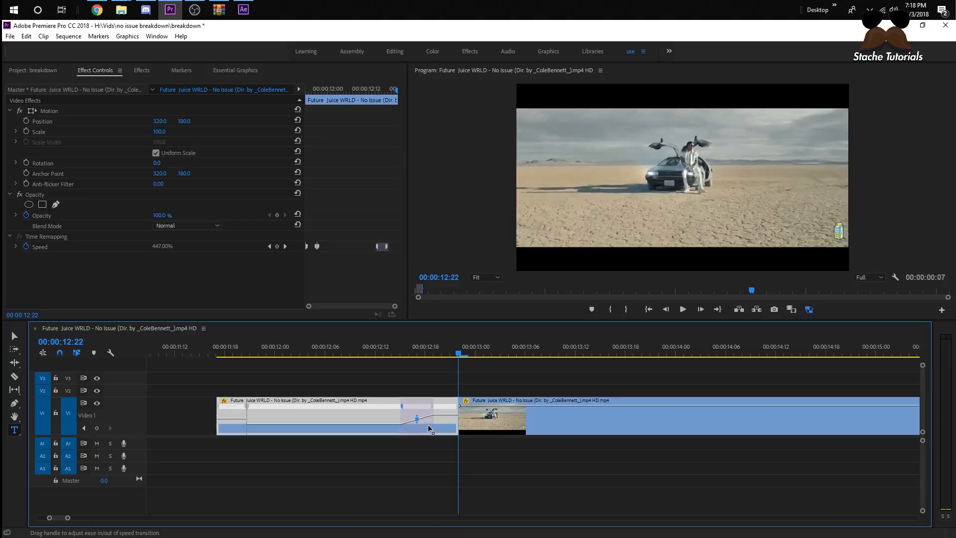
left_click_drag(431, 410, 389, 410)
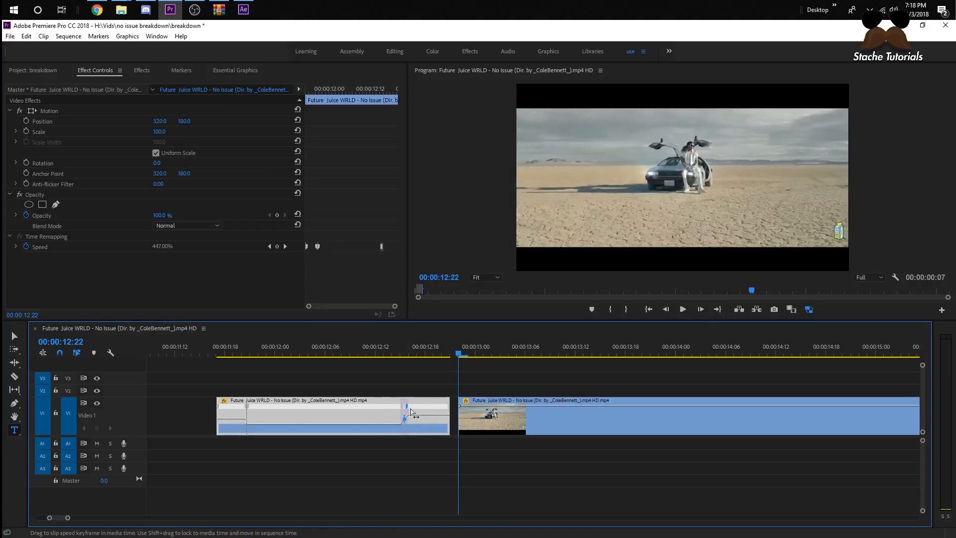
left_click_drag(449, 414, 458, 414)
Add an opacity keyframe to the second clip at 00:00:14:13 and show the clip's Time Remapping Speed keyframes.
left_click(469, 412)
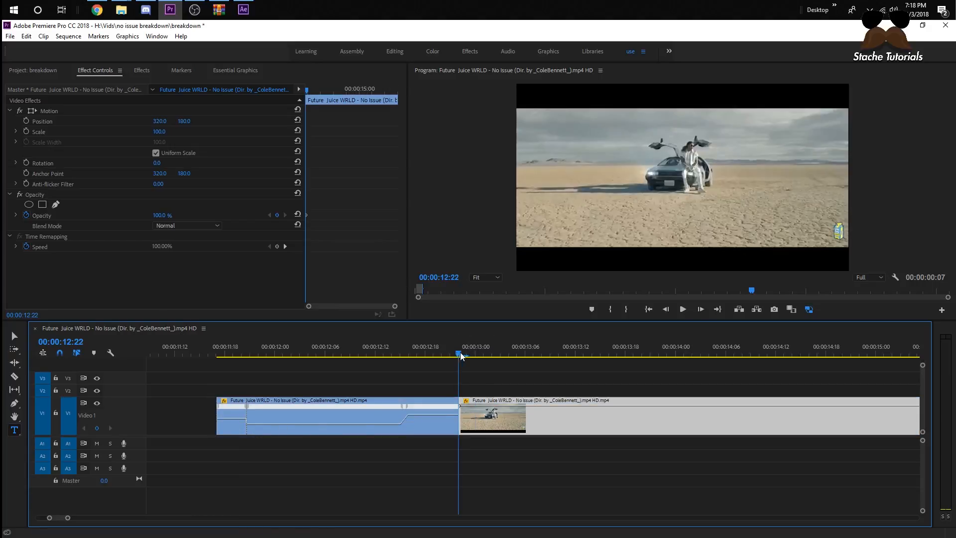
left_click_drag(458, 353, 785, 354)
left_click(97, 427)
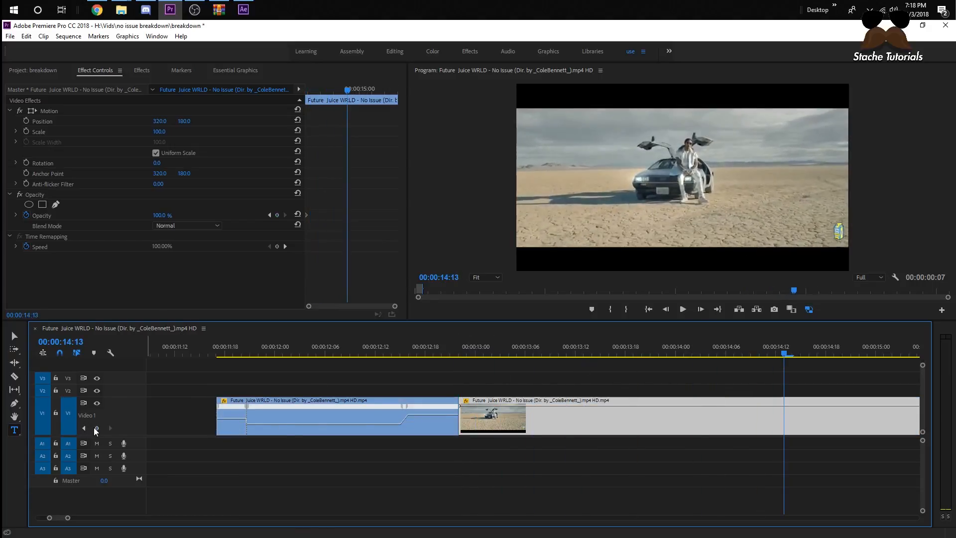
right_click(598, 434)
mouse_move(642, 526)
mouse_move(769, 527)
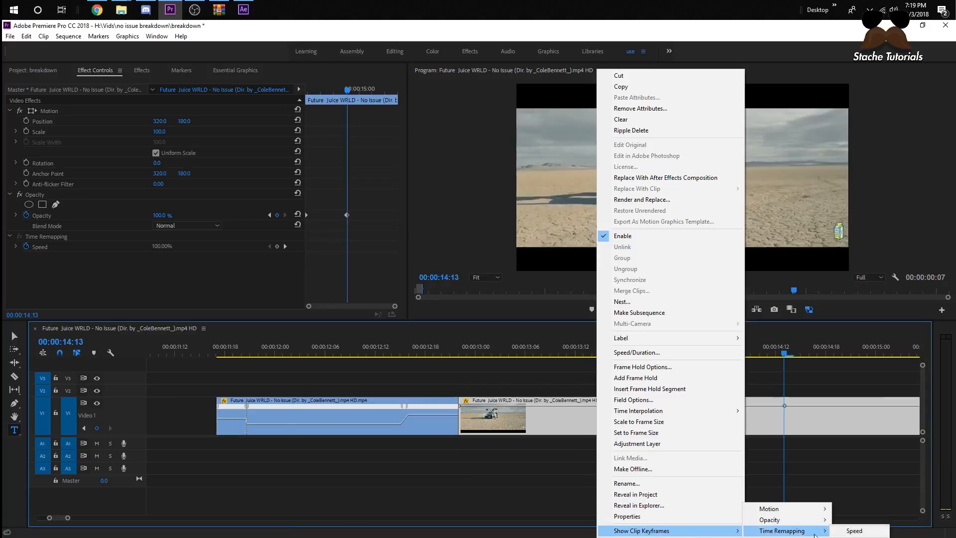
left_click(855, 531)
Place speed keyframes on the second clip at 00:00:14:13 and at its start, 00:00:12:22.
left_click(97, 428)
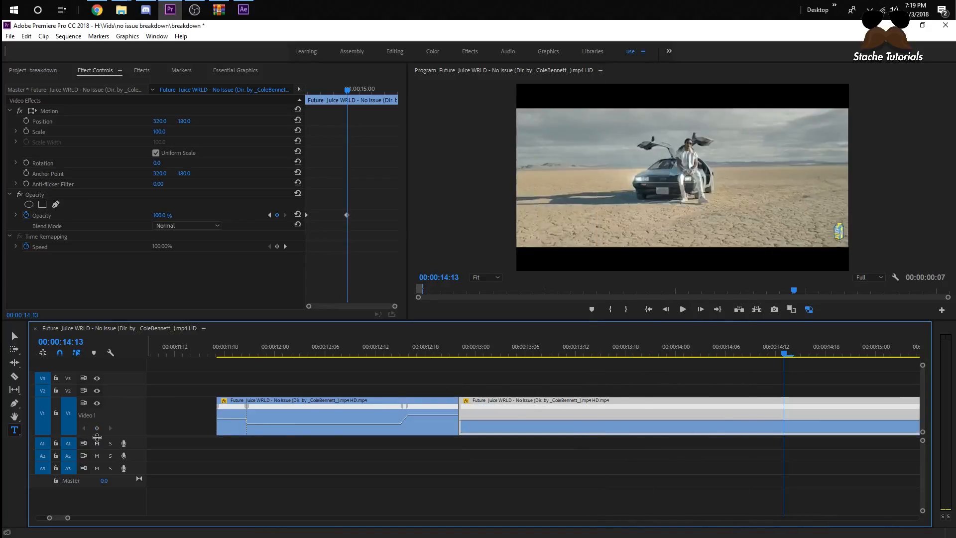
left_click_drag(576, 350, 462, 355)
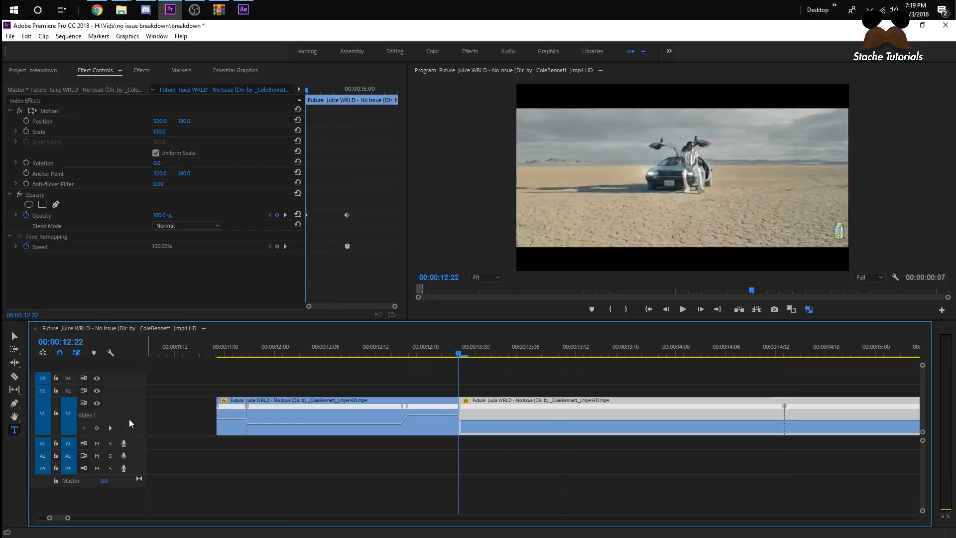
left_click(96, 428)
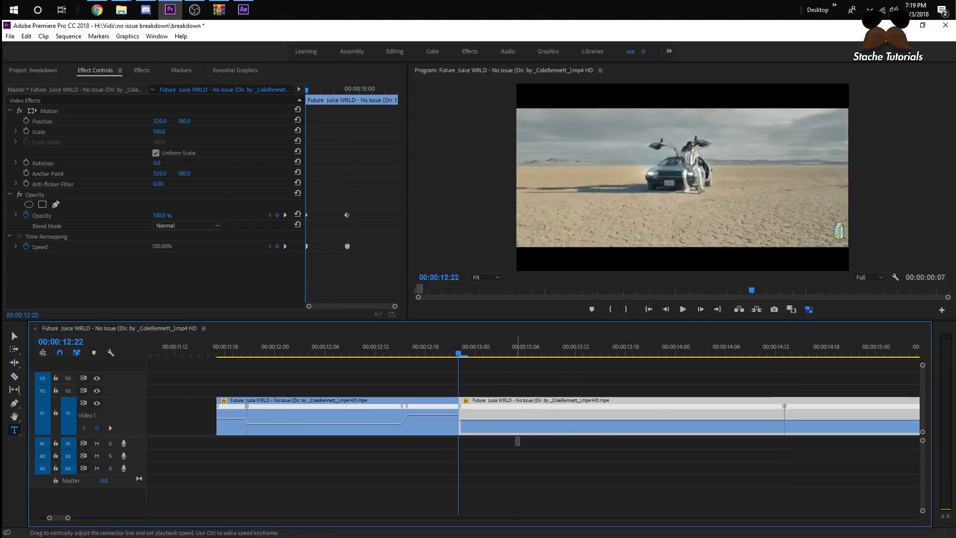
Raise the speed between the second clip's two speed keyframes and play back the transition from the first clip.
left_click_drag(517, 420, 517, 409)
left_click_drag(457, 356, 366, 370)
key("space")
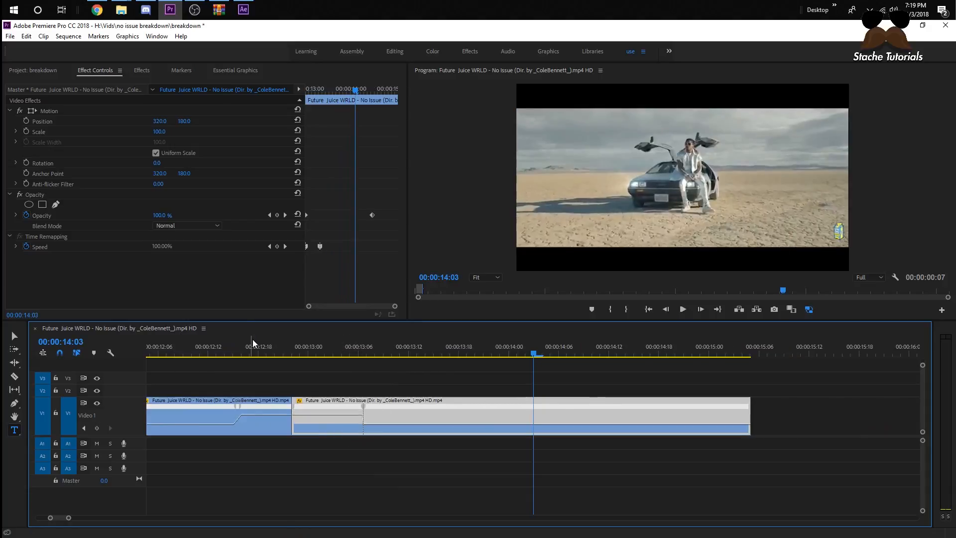
left_click(215, 347)
key("space")
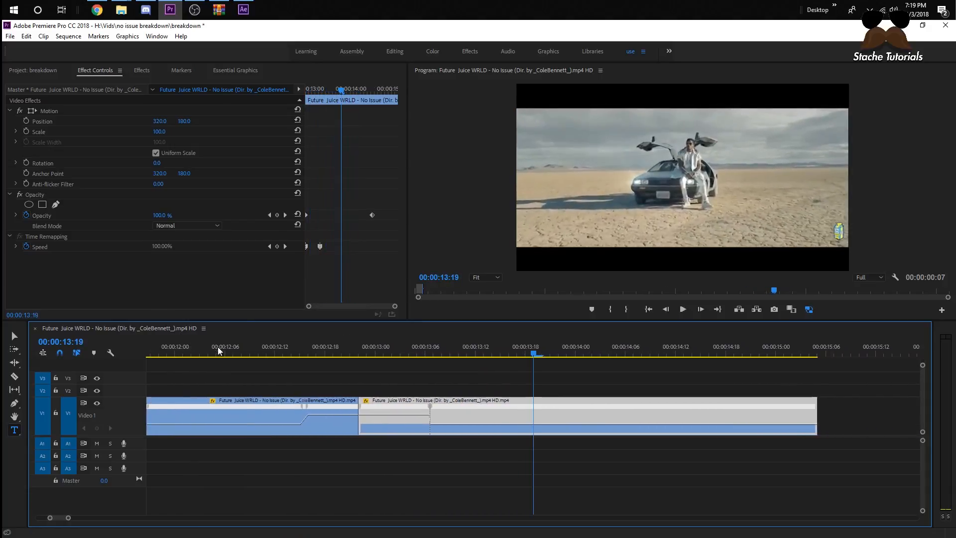
left_click(266, 348)
key("space")
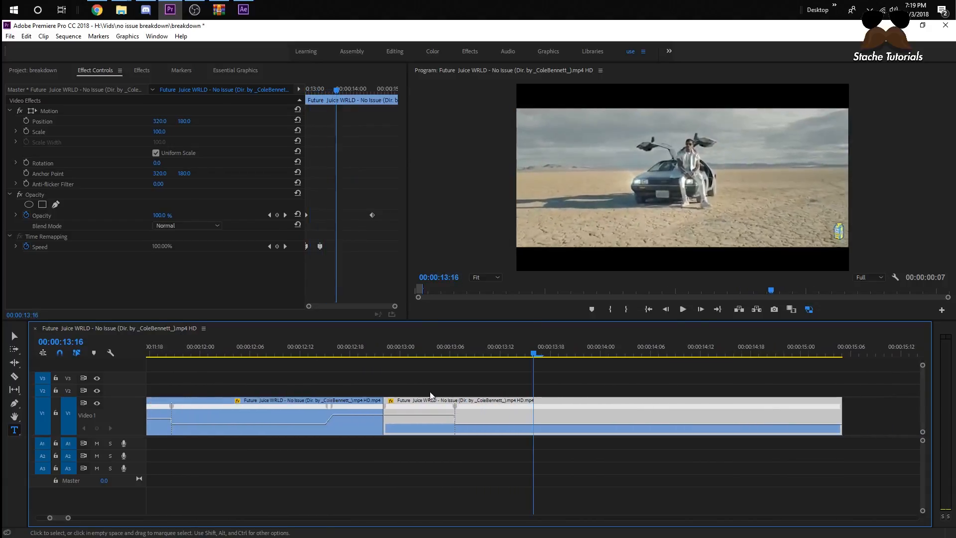
Split the second clip's later speed keyframe into a short gradual slowdown at about 00:00:13:04 and play it back.
left_click_drag(453, 408, 430, 407)
key("ctrl+z")
left_click(436, 407)
left_click(343, 352)
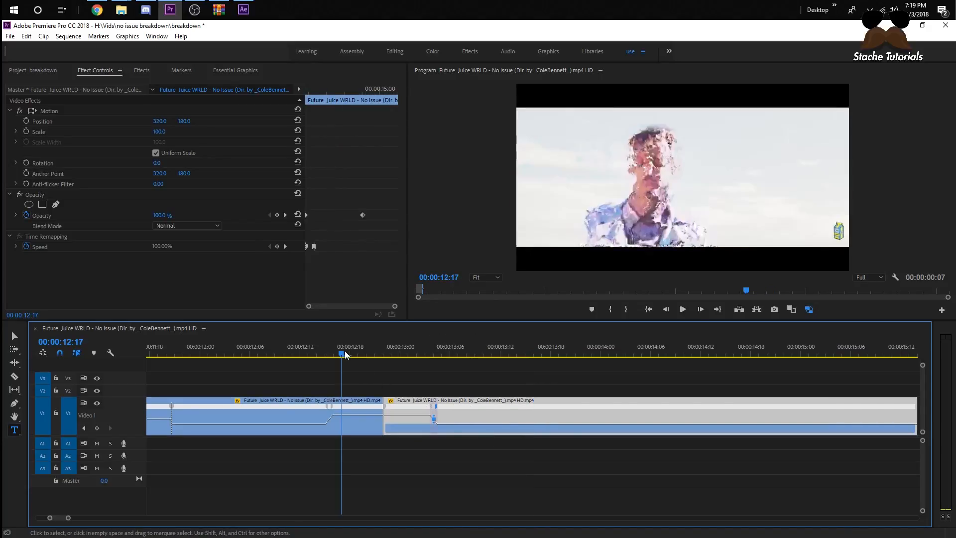
key("space")
key("space")
left_click(296, 352)
key("space")
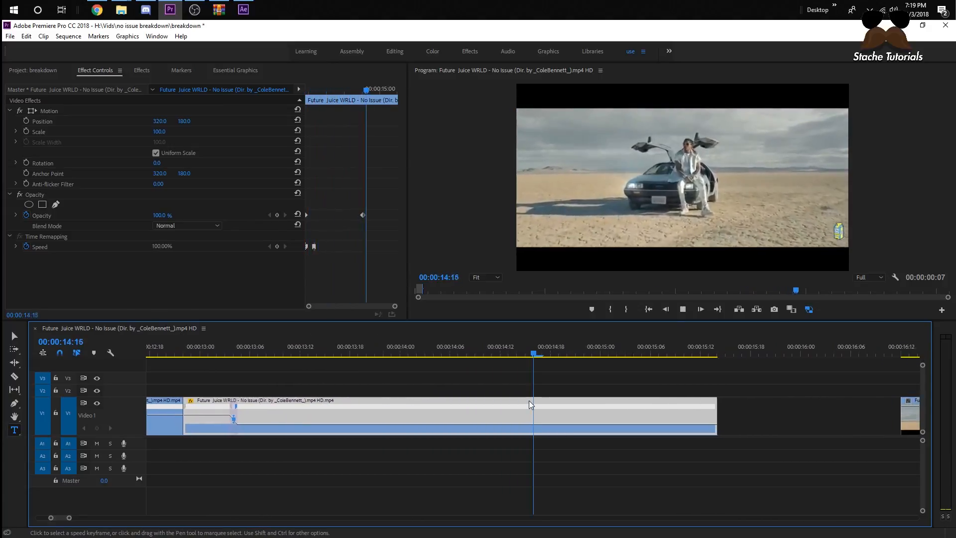
key("space")
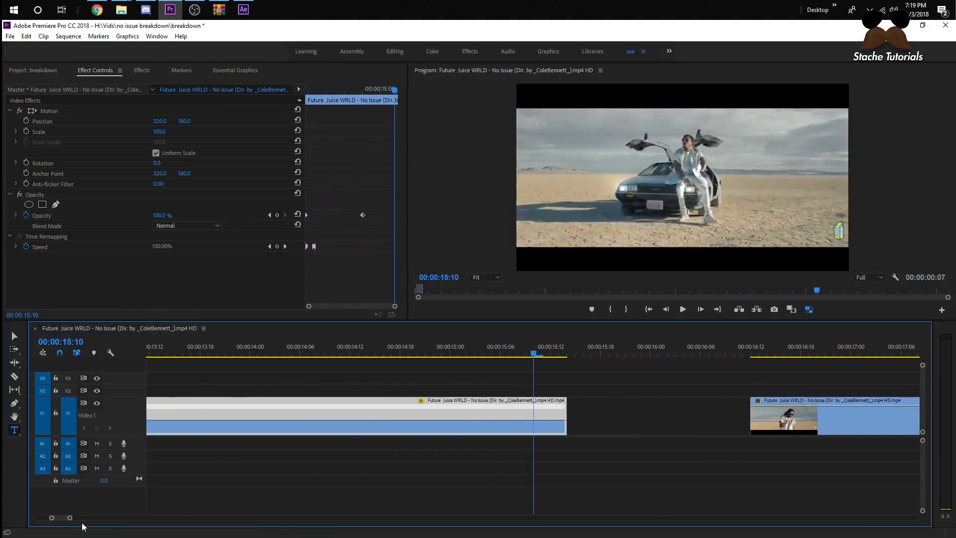
Add a speed keyframe near the second clip's end at about 00:00:15:01 and raise the speed after it to 299%.
scroll(70, 518, "down", 2)
left_click(516, 355)
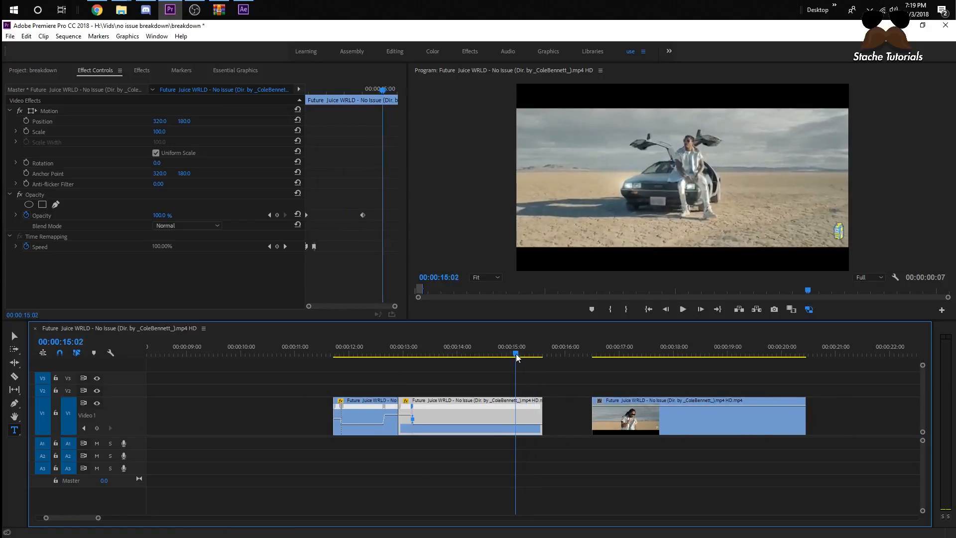
left_click_drag(516, 354, 540, 357)
left_click(97, 428)
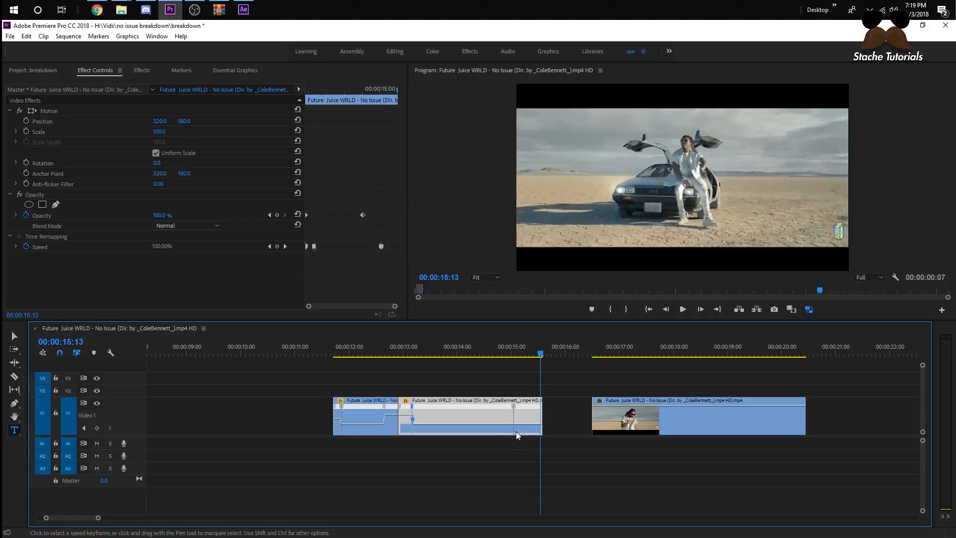
left_click_drag(532, 428, 529, 426)
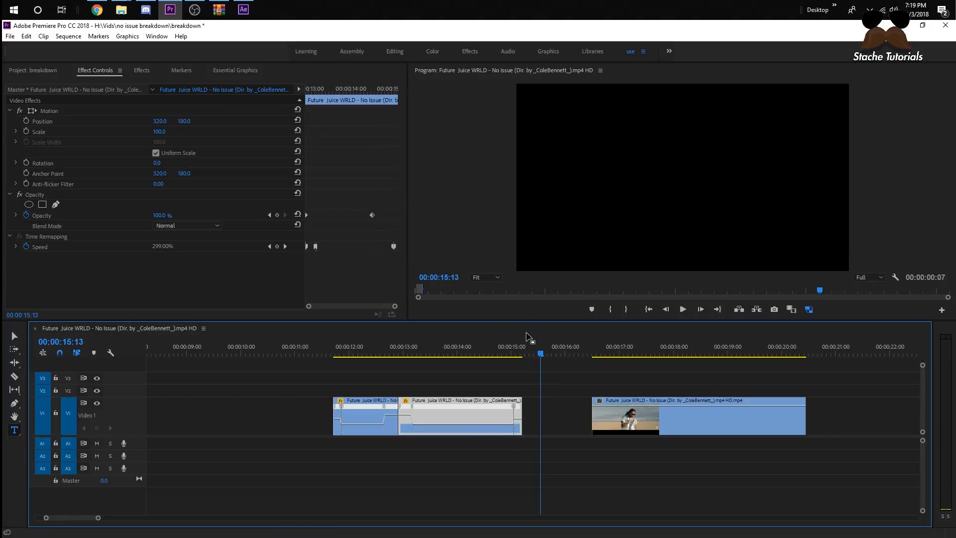
left_click(491, 351)
key("space")
key("space")
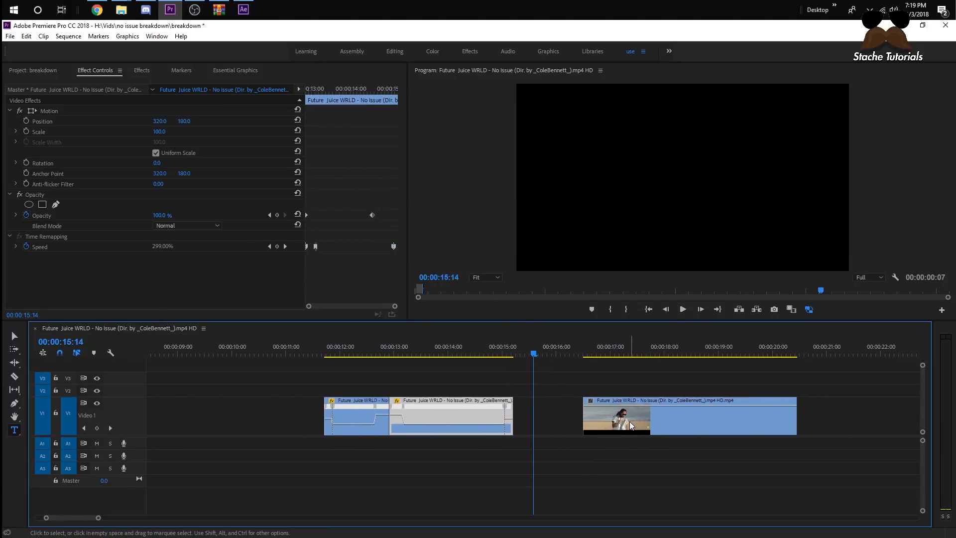
Move the third clip to meet the second clip's end and play back the joined sequence.
left_click_drag(632, 423, 564, 415)
left_click(313, 345)
key("space")
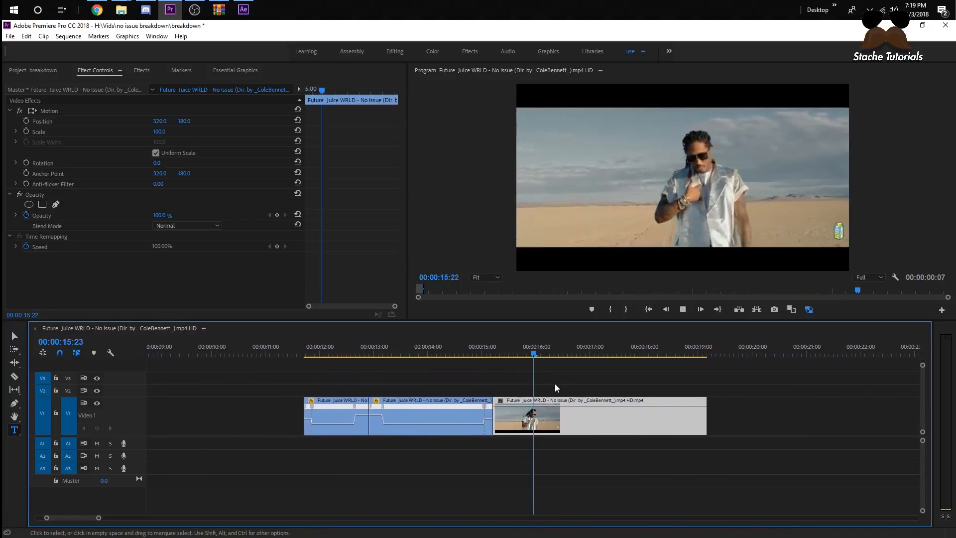
key("space")
Show the third clip's Time Remapping Speed keyframes and add a speed keyframe at its start, 00:00:15:05.
left_click_drag(518, 355, 484, 355)
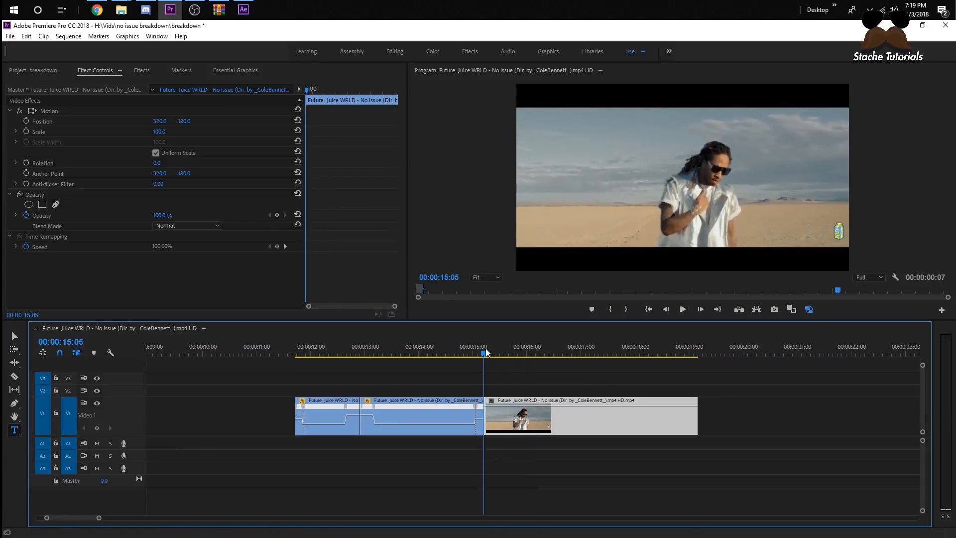
right_click(531, 416)
mouse_move(576, 530)
mouse_move(725, 532)
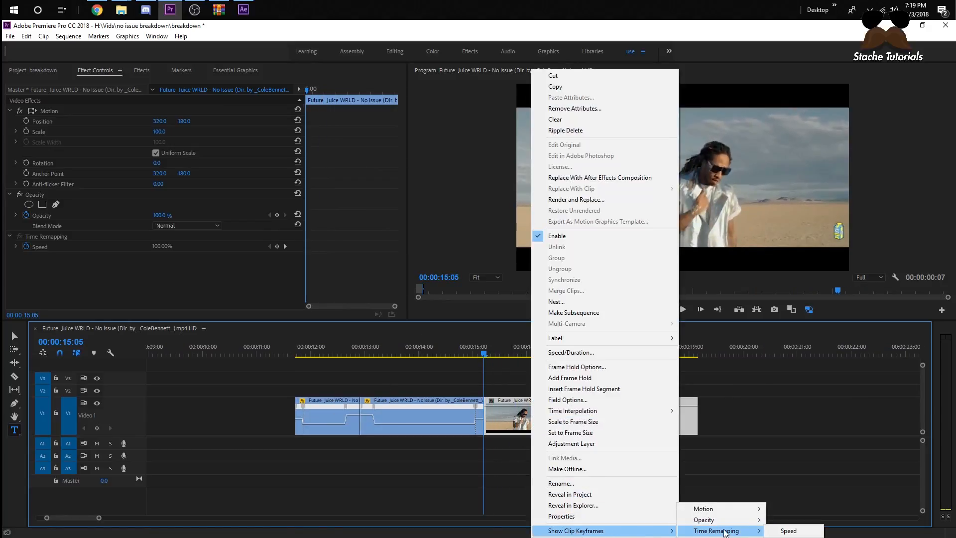
left_click(787, 531)
left_click(97, 428)
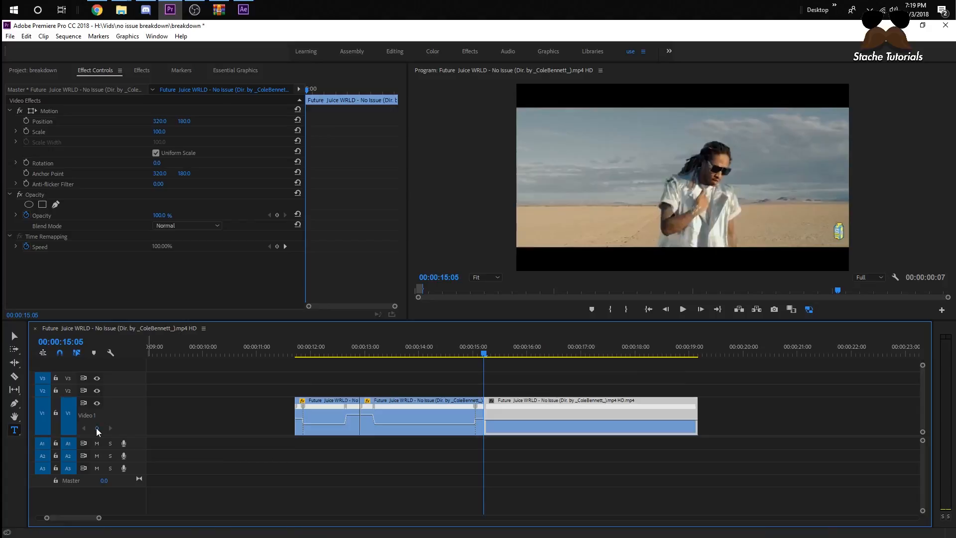
Add a speed keyframe on the third clip at 00:00:15:16 and raise the speed of the section before it.
left_click_drag(496, 421, 496, 415)
left_click_drag(504, 355, 512, 357)
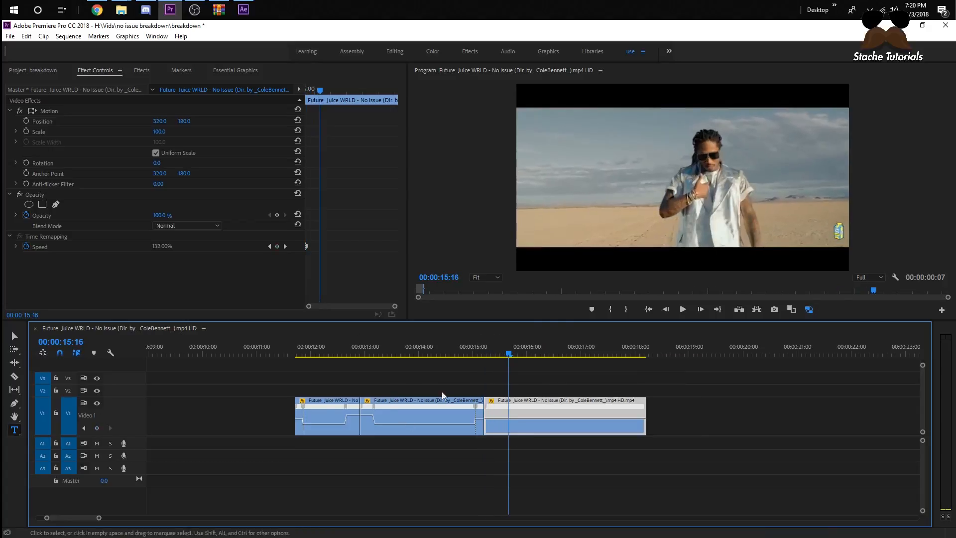
left_click(97, 429)
left_click_drag(521, 422, 505, 402)
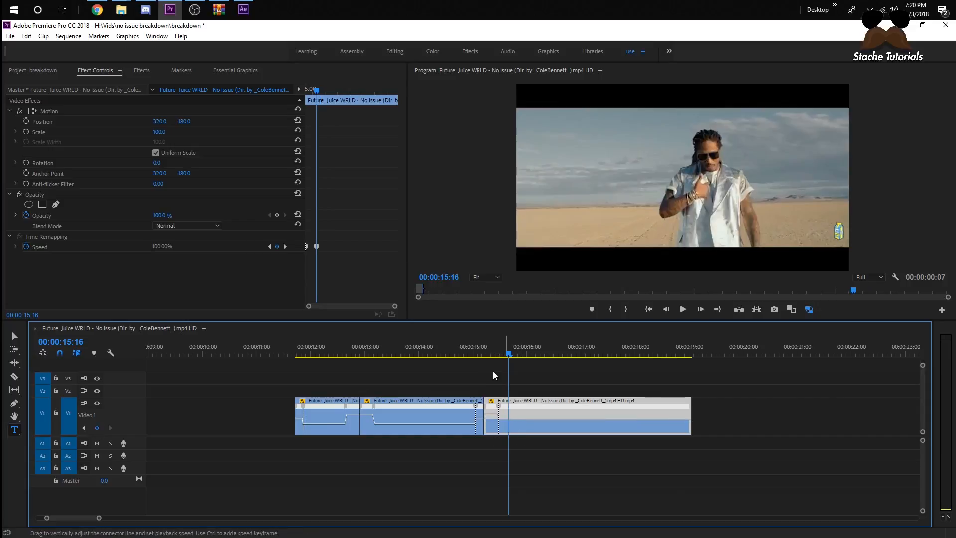
Lower the speed after the third clip's second speed keyframe to 50% and play back the sequence.
mouse_move(493, 354)
left_mouse_down()
mouse_move(474, 355)
mouse_move(511, 358)
left_mouse_up()
left_click_drag(518, 421, 519, 425)
left_click_drag(477, 355, 446, 362)
key("space")
scroll(444, 359, "up", 2)
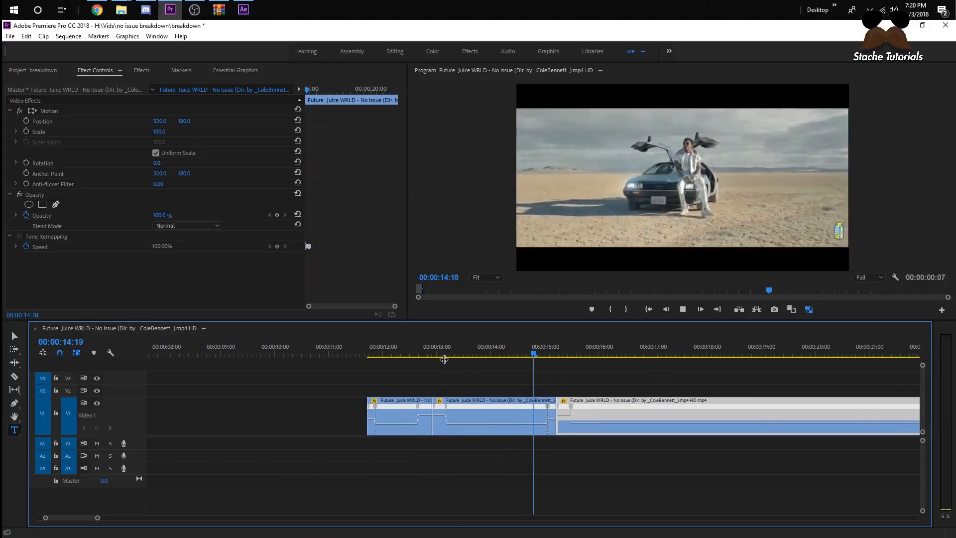
key("space")
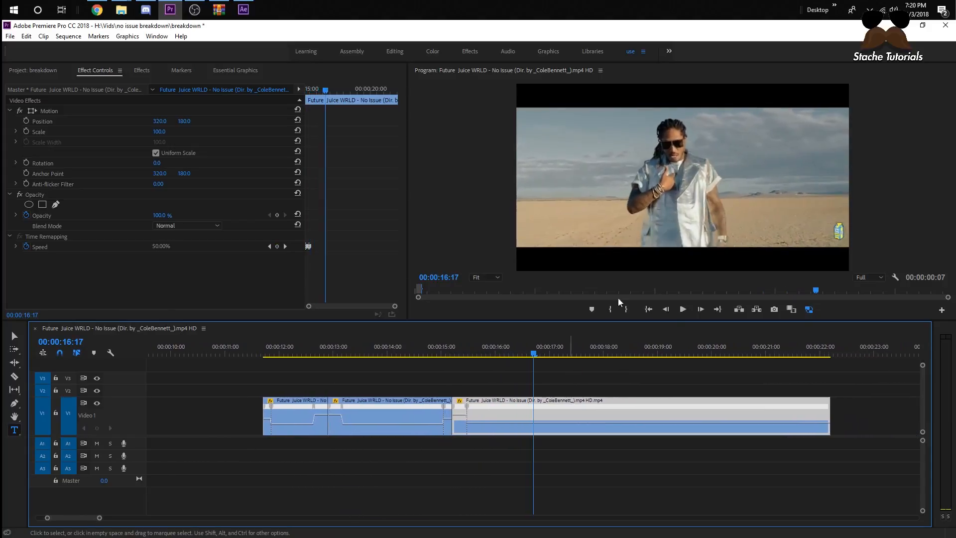
key("space")
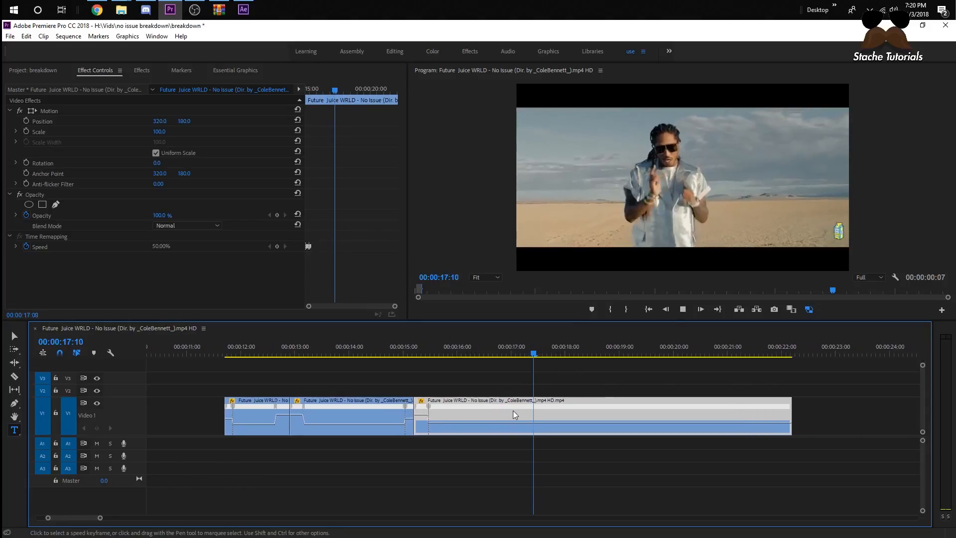
Deselect the third clip and play back the sequence from the start of the speed-ramped clips.
key("space")
left_click(461, 382)
left_click_drag(244, 353, 199, 356)
key("space")
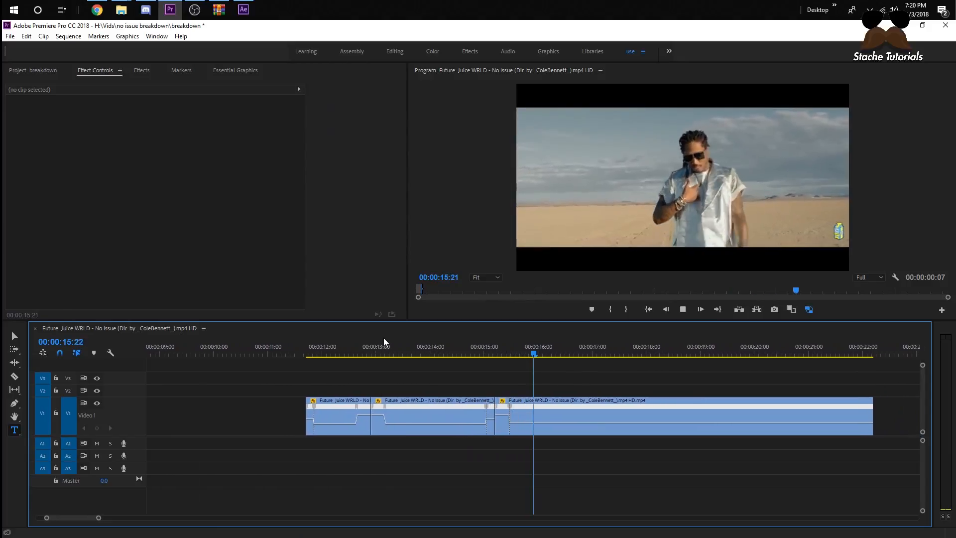
key("space")
left_click_drag(542, 422, 550, 422)
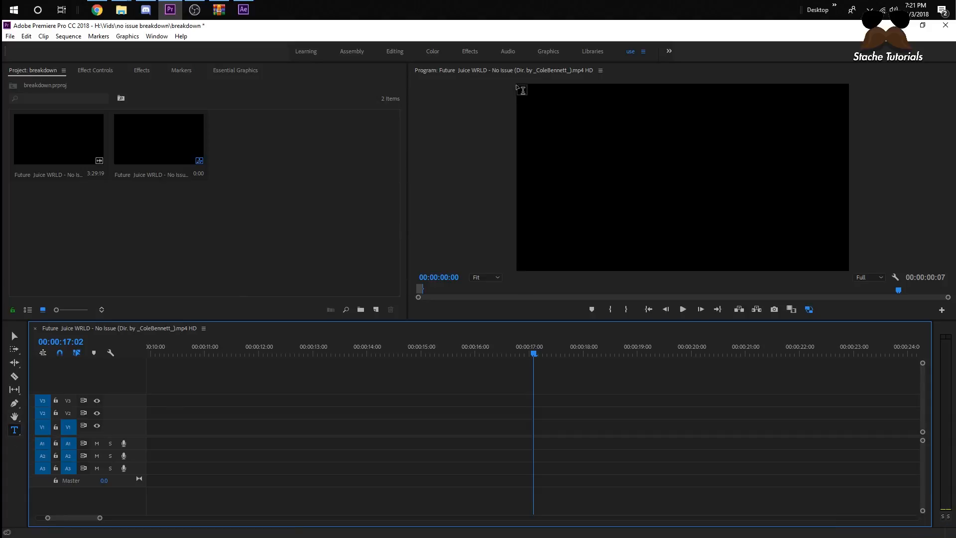
Draw a text box across the whole frame at 00:00:17:02 and enter the title NO ISSUE.
left_click_drag(517, 85, 869, 267)
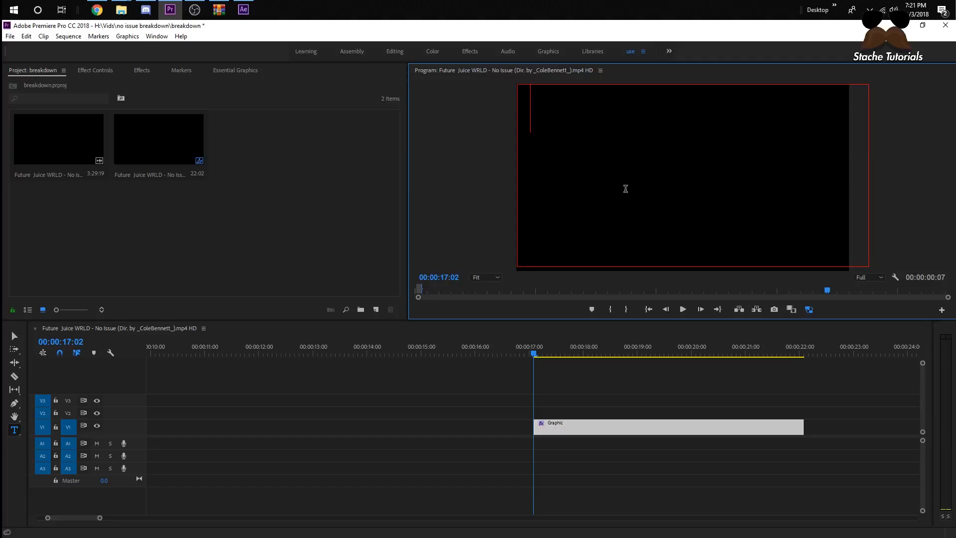
type("NO ISSUE")
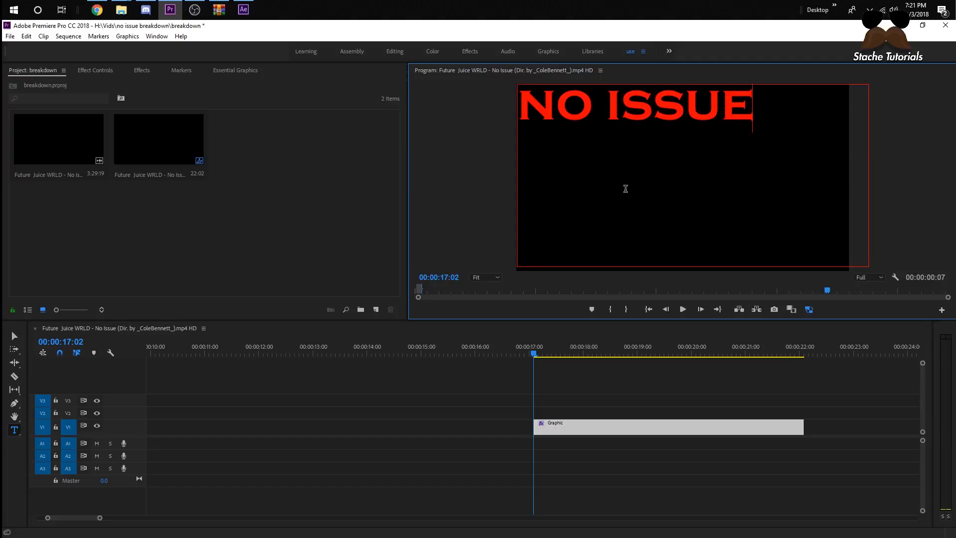
left_click(669, 114)
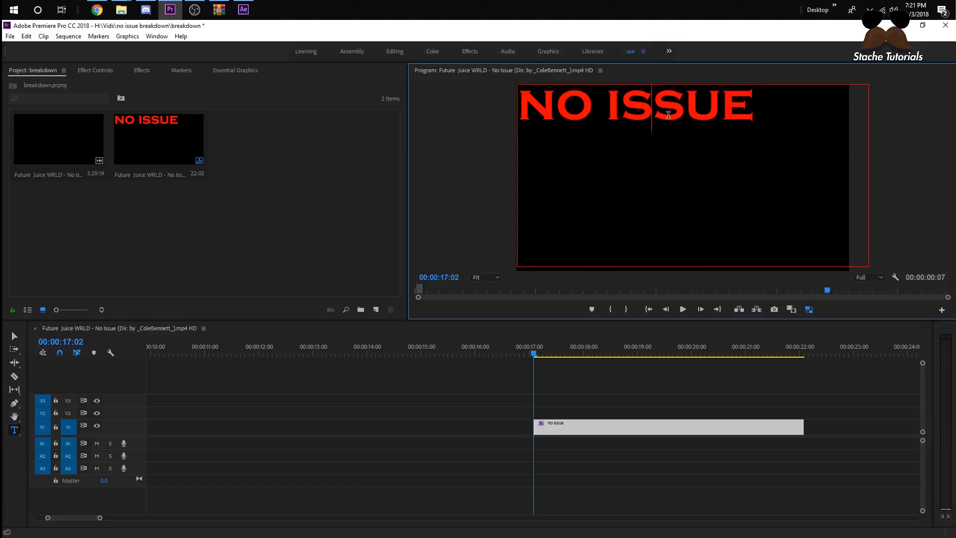
Centre-align the NO ISSUE text and set its leading to 115.
left_click(99, 70)
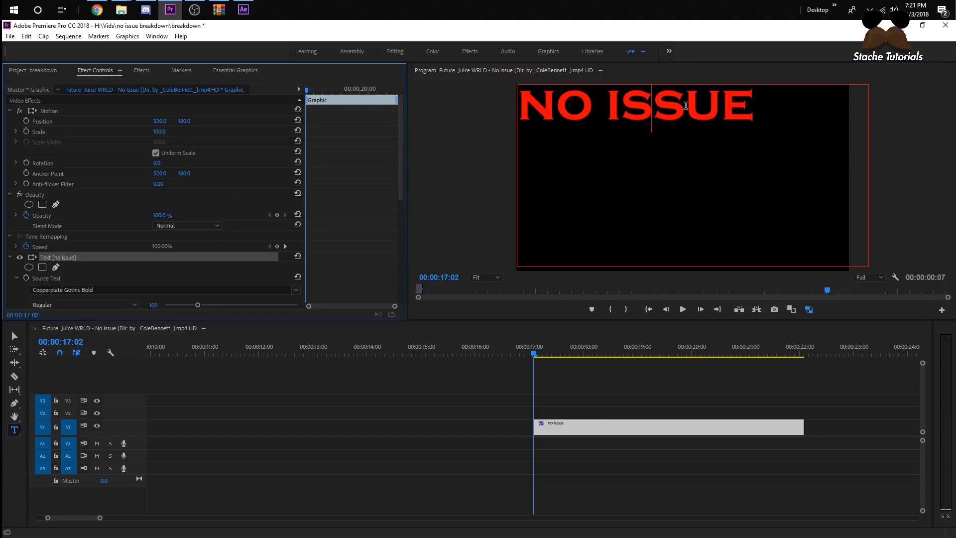
scroll(124, 214, "down", 3)
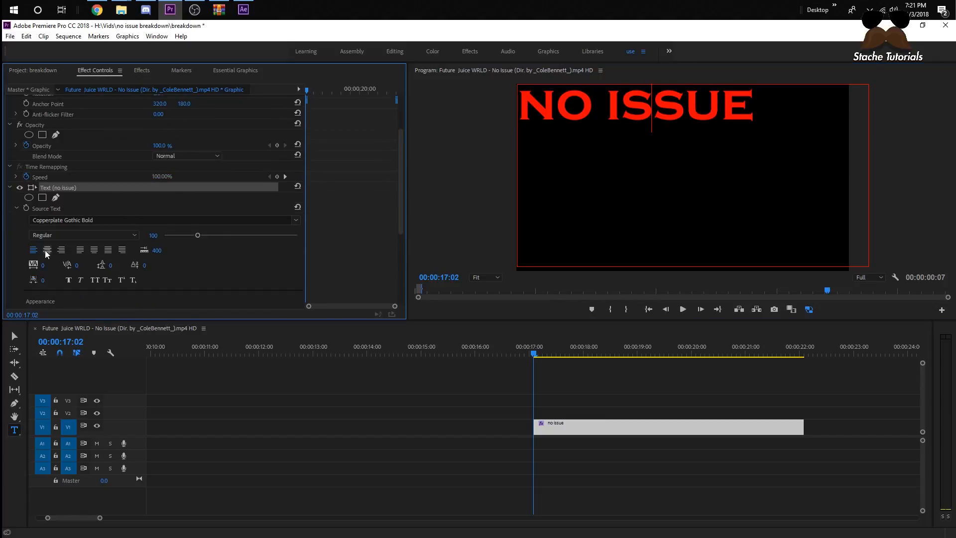
left_click(47, 250)
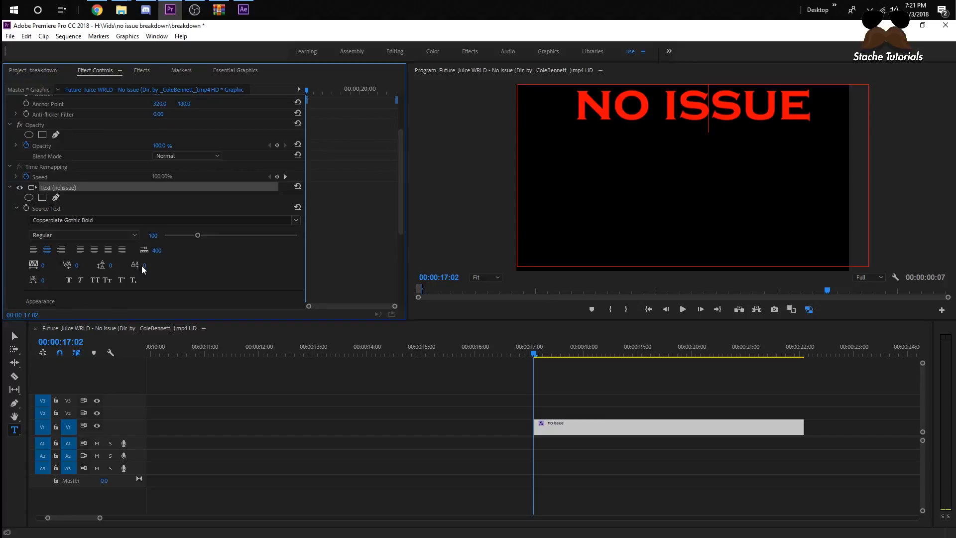
left_click_drag(105, 268, 238, 263)
scroll(156, 267, "down", 5)
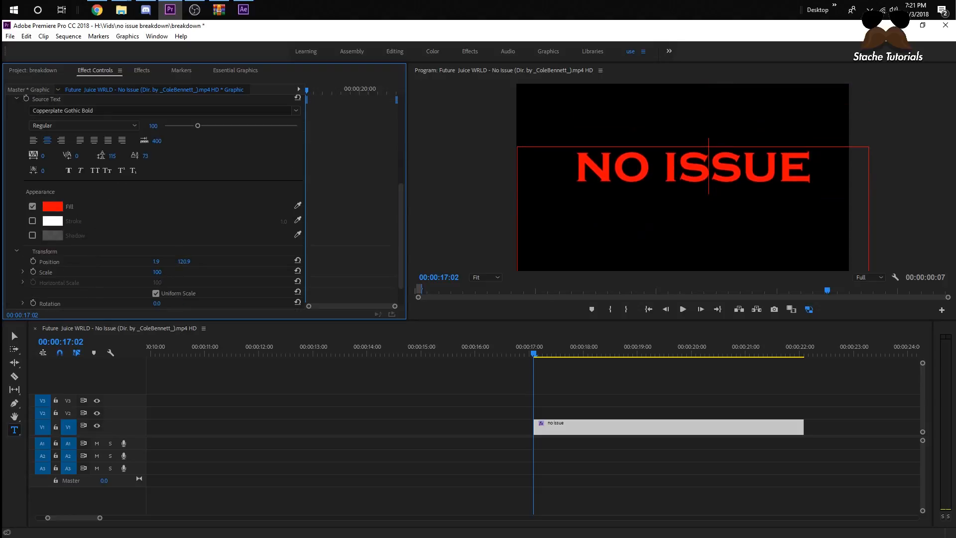
Move the NO ISSUE graphic up to track V2 and place a duplicate directly beneath it on V1.
left_click(625, 176)
left_click_drag(593, 168, 847, 173)
left_click_drag(856, 174, 605, 239)
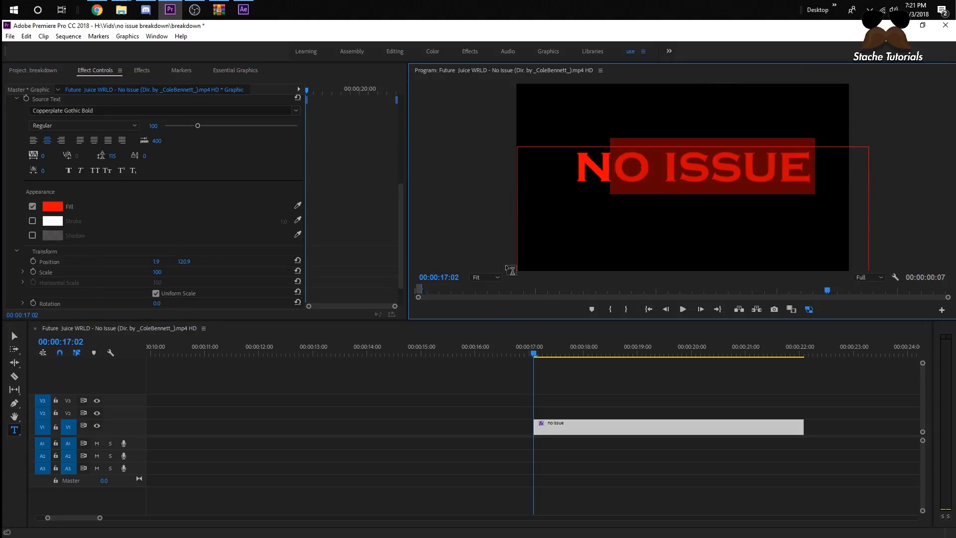
left_click_drag(568, 430, 568, 414)
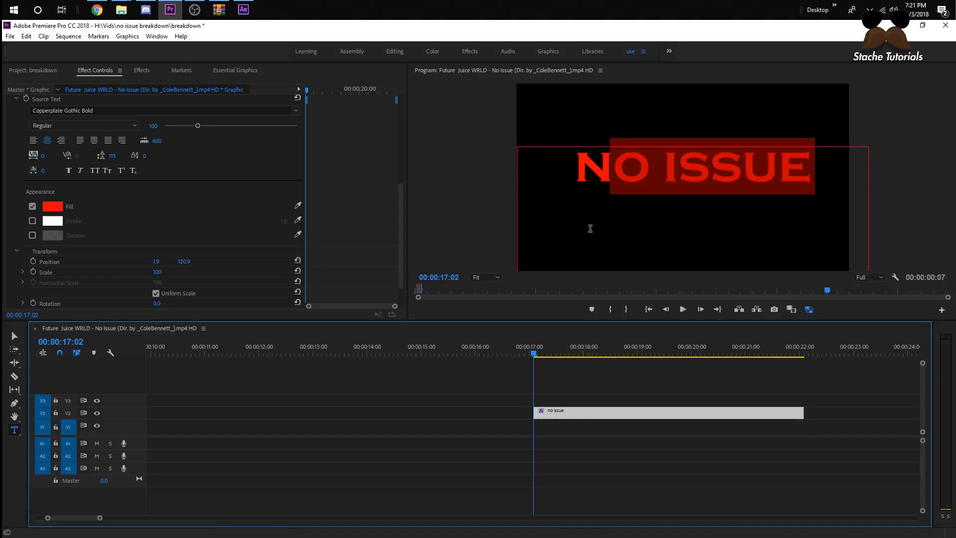
left_click(488, 166)
key("ctrl+z")
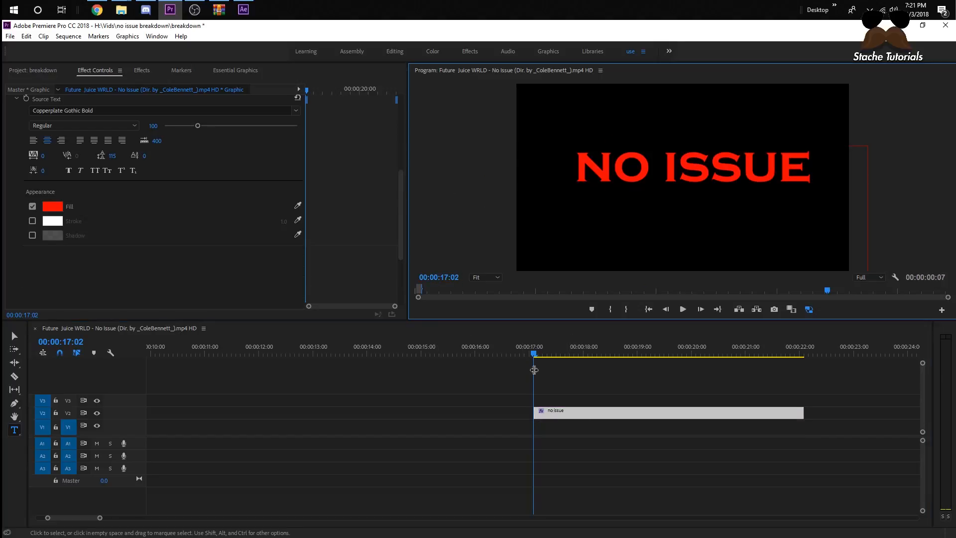
left_click(566, 413)
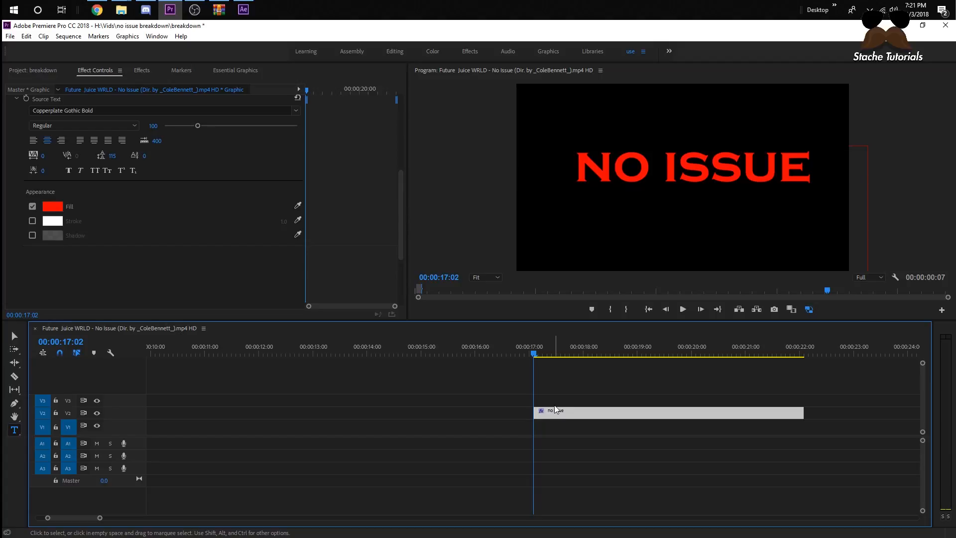
left_click_drag(561, 414, 564, 433)
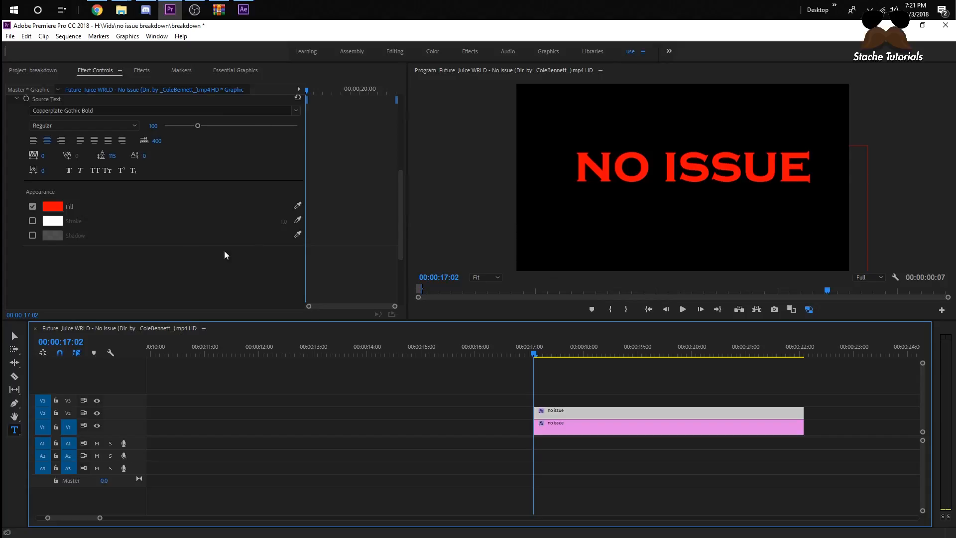
Try a white fill (FFFFFF) on the V2 title and undo it.
left_click(55, 212)
mouse_move(444, 292)
left_mouse_down()
mouse_move(429, 290)
mouse_move(279, 388)
left_mouse_up()
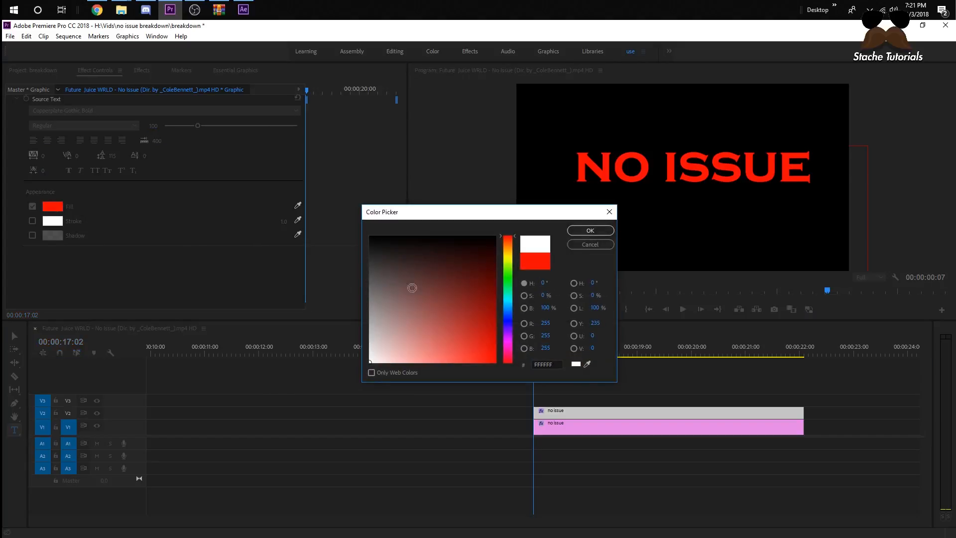
left_click(590, 230)
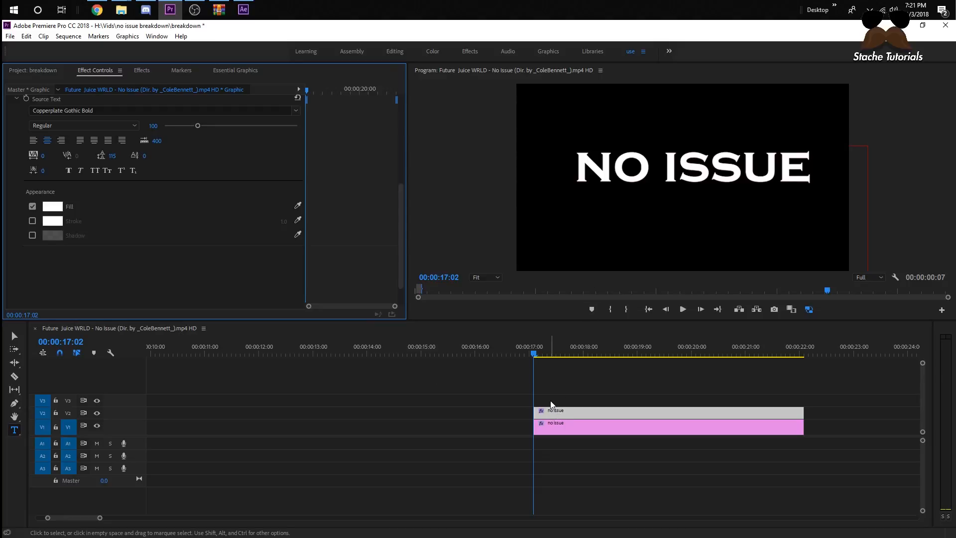
key("ctrl+z")
Set the fill colour of the NO ISSUE title on V1 to white.
left_click(574, 429)
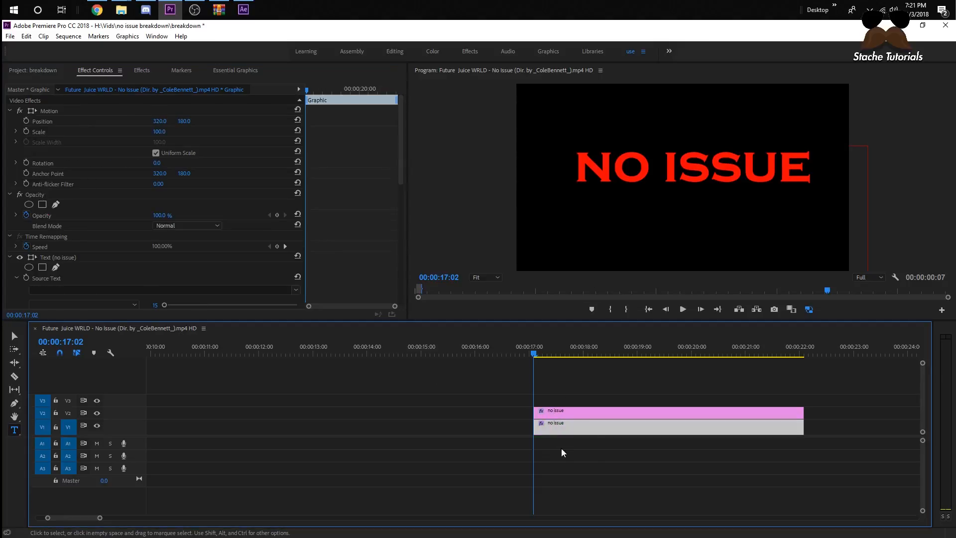
scroll(239, 263, "down", 5)
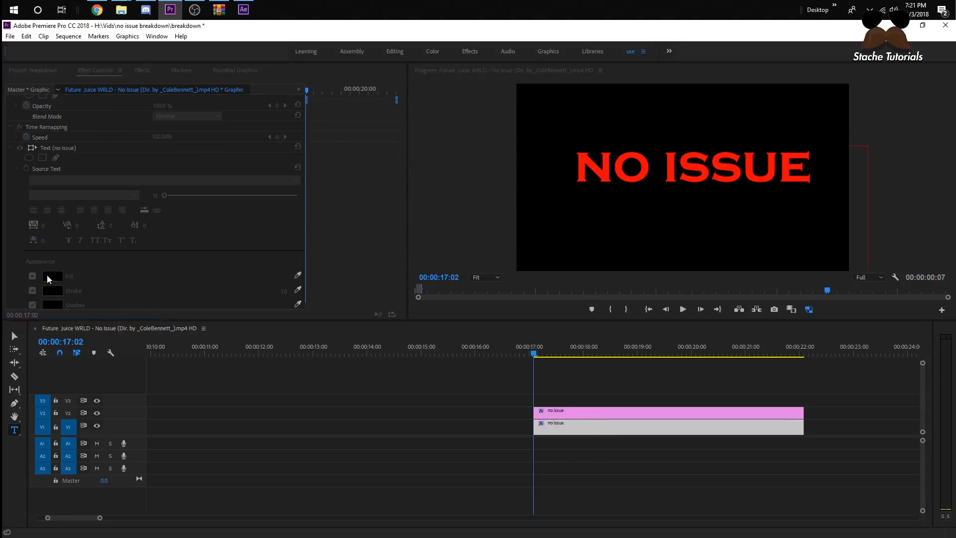
left_click(50, 277)
left_click_drag(433, 311, 368, 364)
left_click(591, 231)
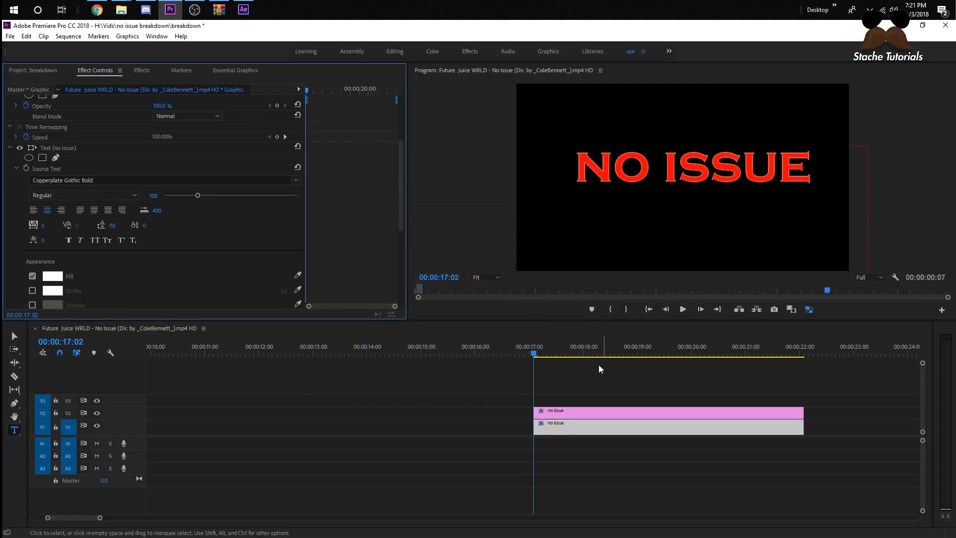
Find the Sideways fast vid preset by searching the effects for "side" and apply it to the V1 title.
left_click(141, 70)
left_click(57, 80)
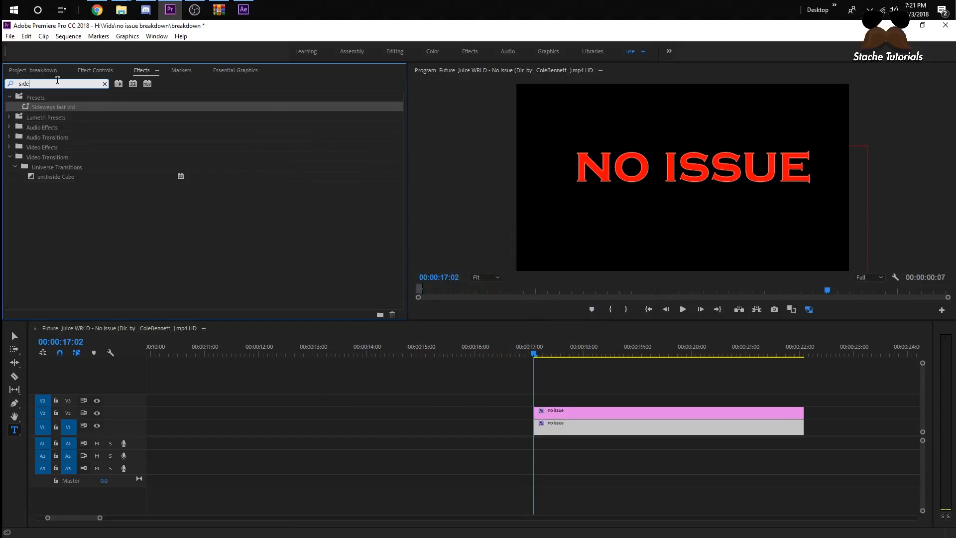
left_click(78, 216)
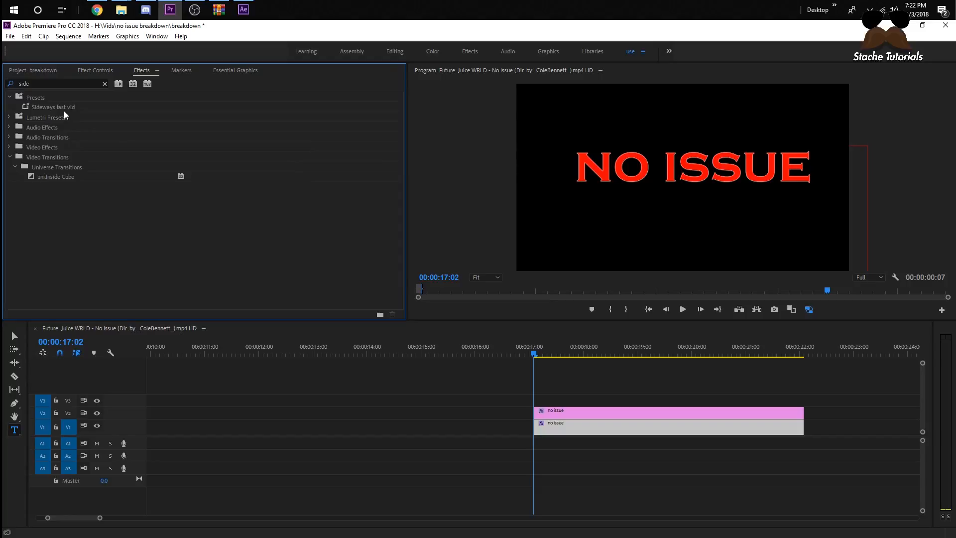
left_click_drag(63, 110, 554, 435)
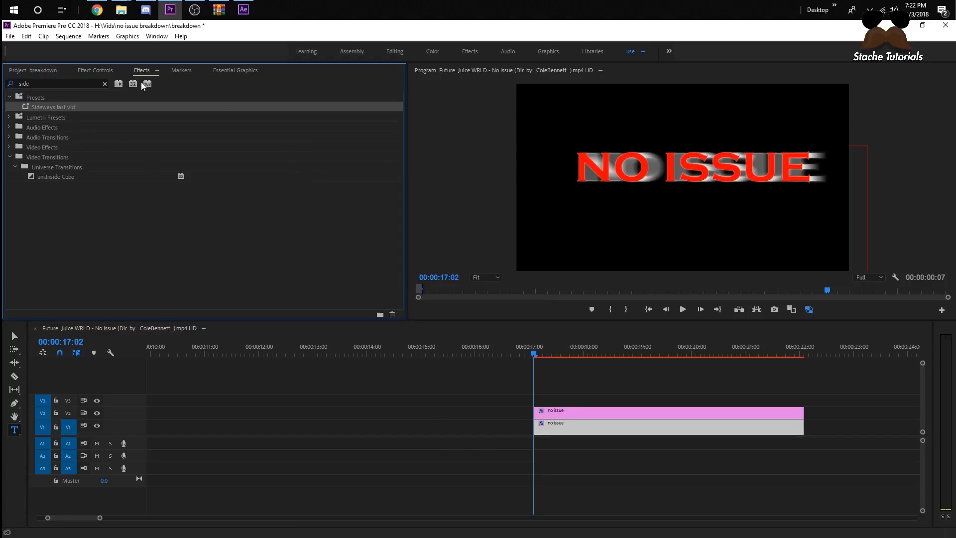
Examine the S_Shake effect's Tilt, Z and Y Shake settings on the V1 title and preview the shake.
left_click(95, 70)
scroll(120, 233, "down", 10)
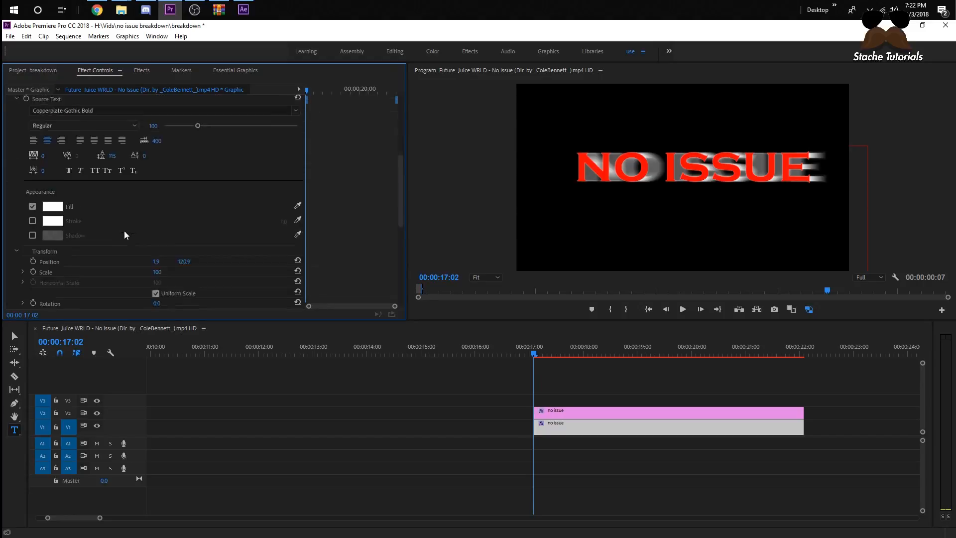
scroll(149, 254, "down", 2)
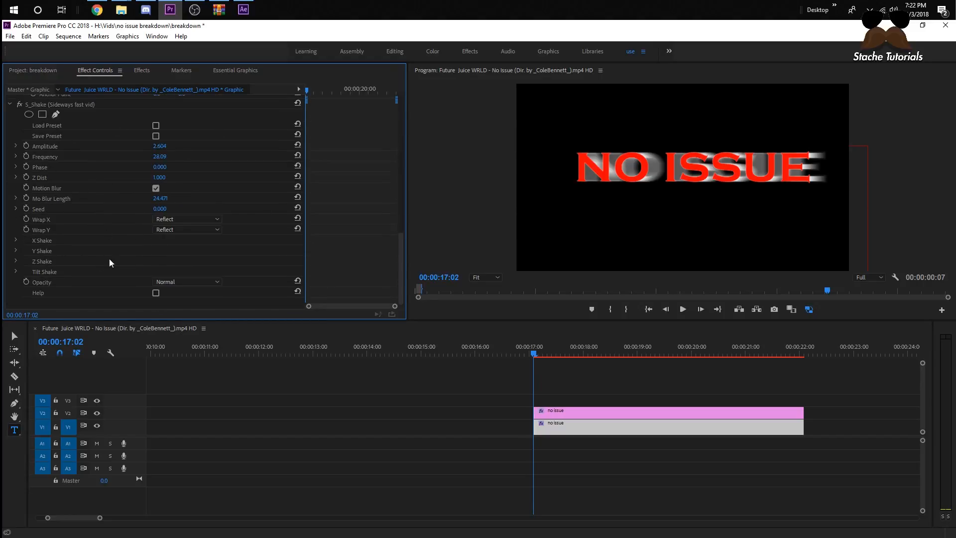
left_click(17, 271)
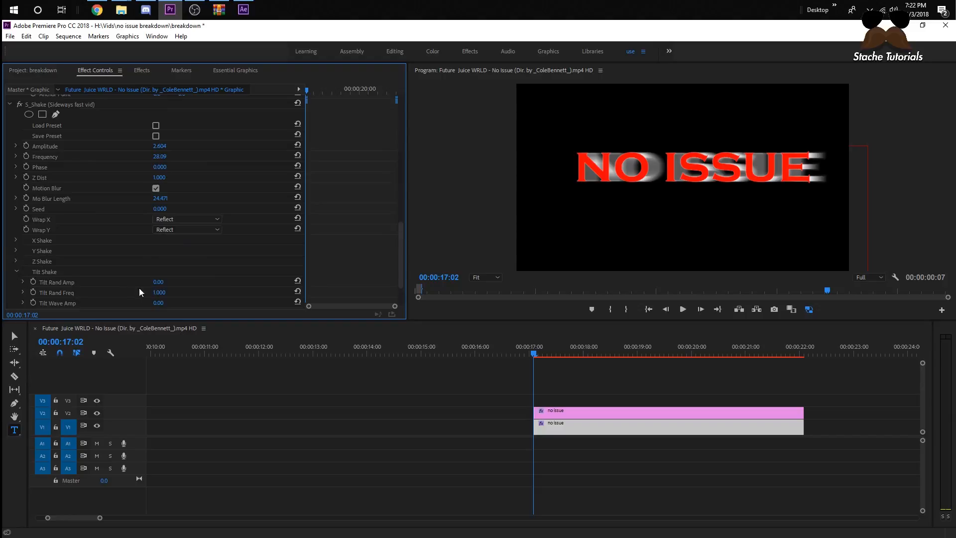
left_click(17, 271)
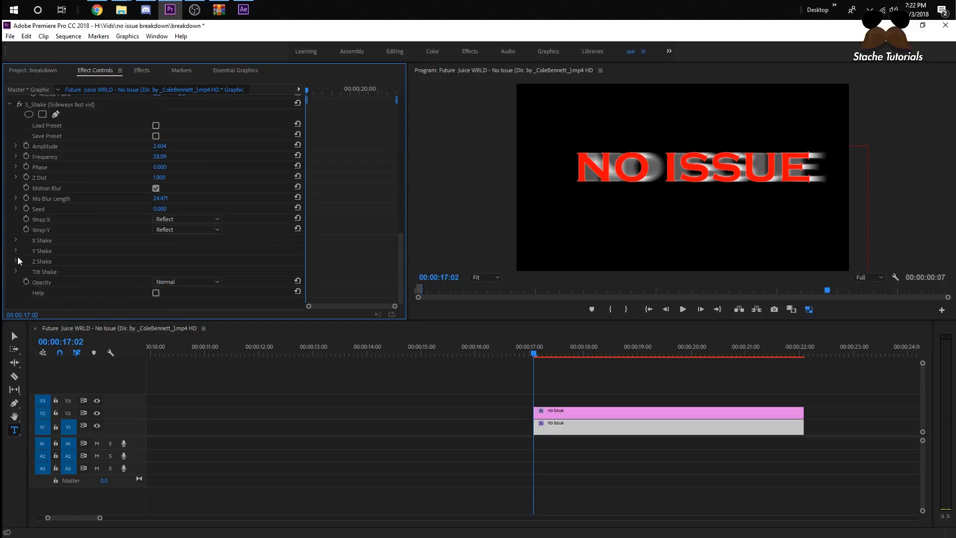
left_click(17, 261)
left_click(17, 261)
left_click(17, 251)
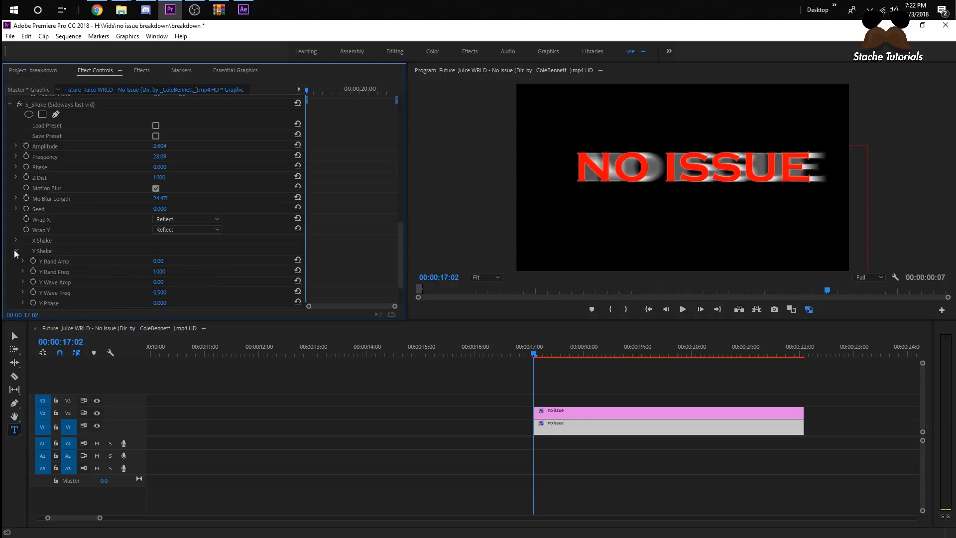
key("ctrl+s")
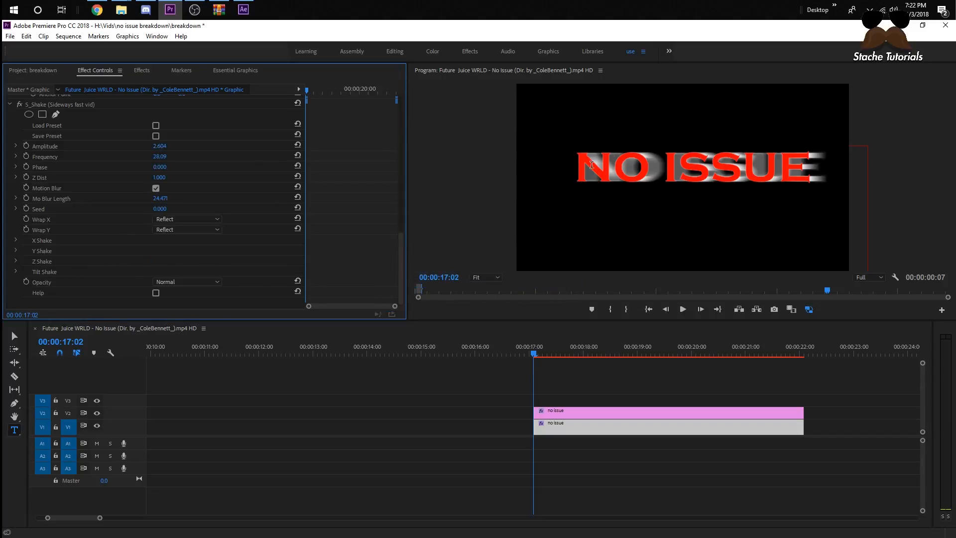
key("space")
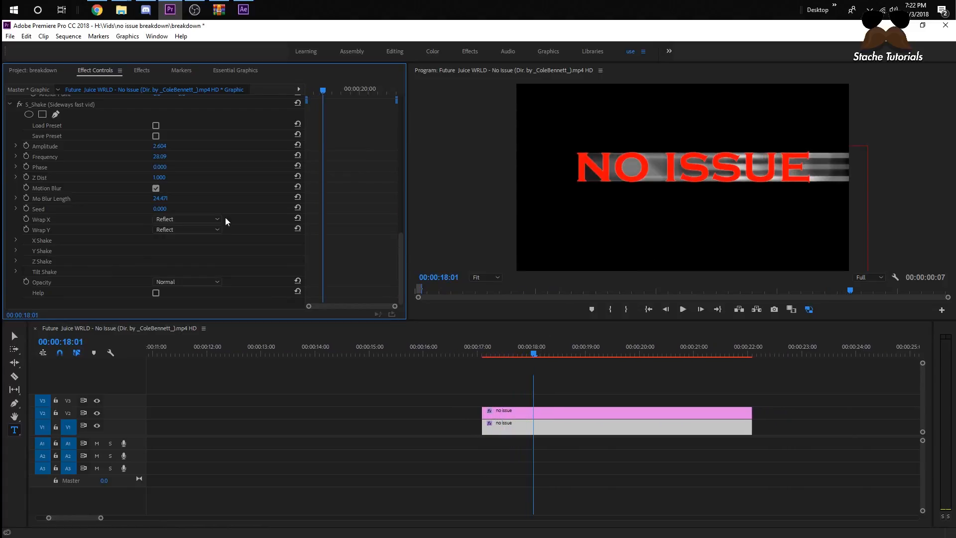
Lower the S_Shake Amplitude on the V1 title to 0.600 and play back the result.
scroll(90, 225, "up", 2)
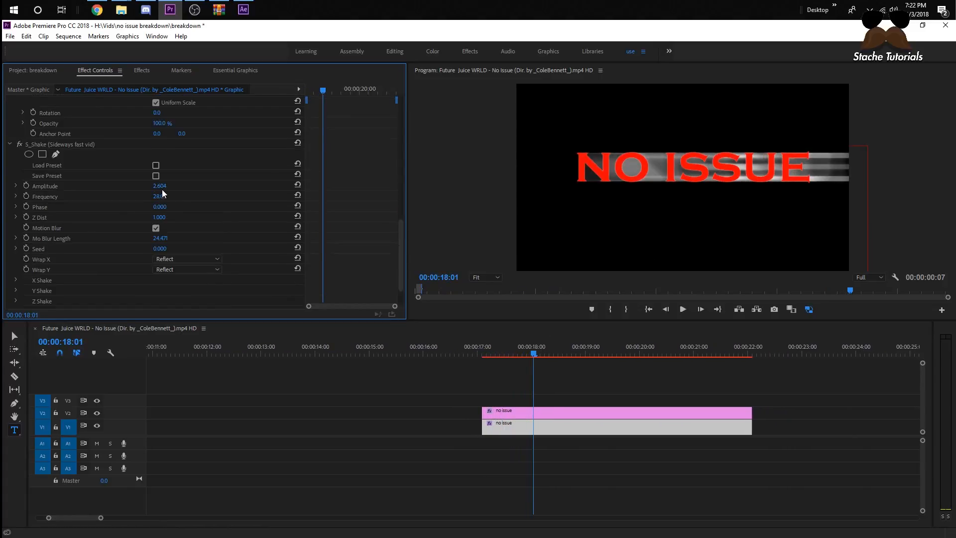
left_click_drag(161, 186, 148, 186)
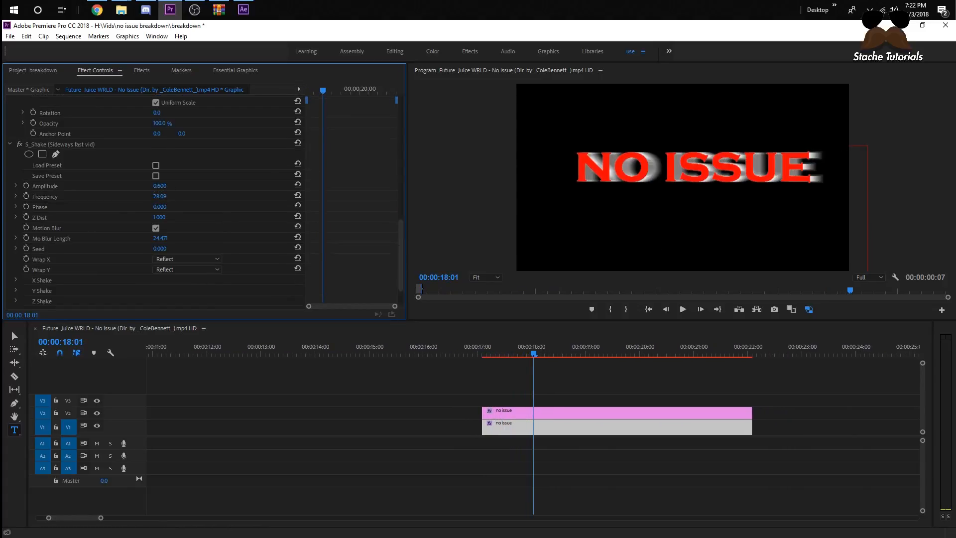
left_click(473, 348)
key("space")
key("space")
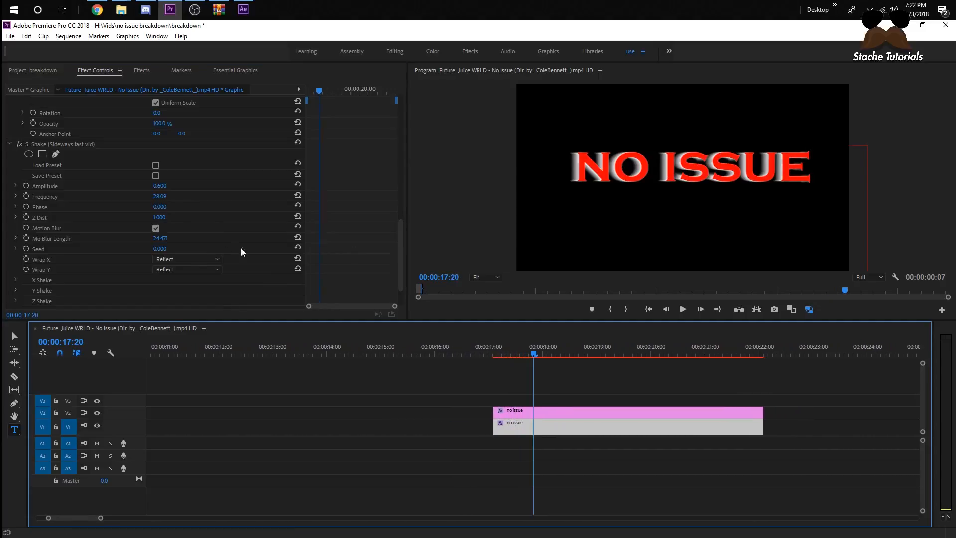
Reduce the S_Shake Mo Blur Length to 3.900 and play back the title from its start.
left_click_drag(160, 238, 139, 238)
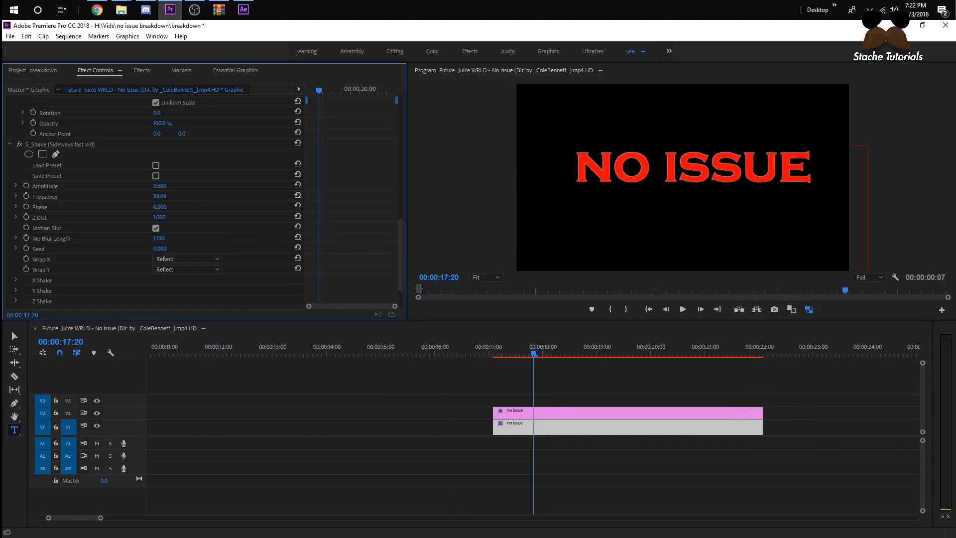
left_click(495, 352)
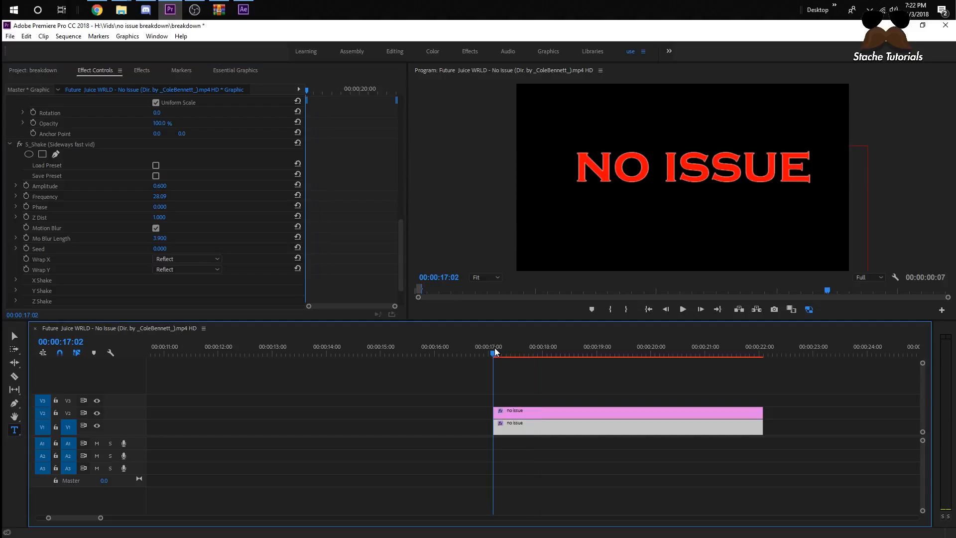
key("space")
key("space")
left_click_drag(160, 238, 161, 238)
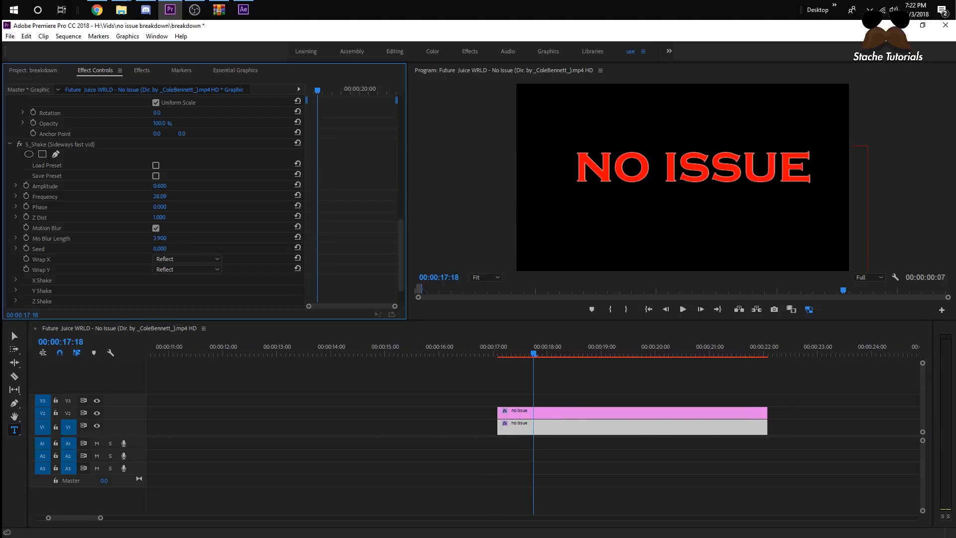
Restore the S_Shake Mo Blur Length to 18.000 and play back the title from just before its start.
left_click(487, 349)
key("space")
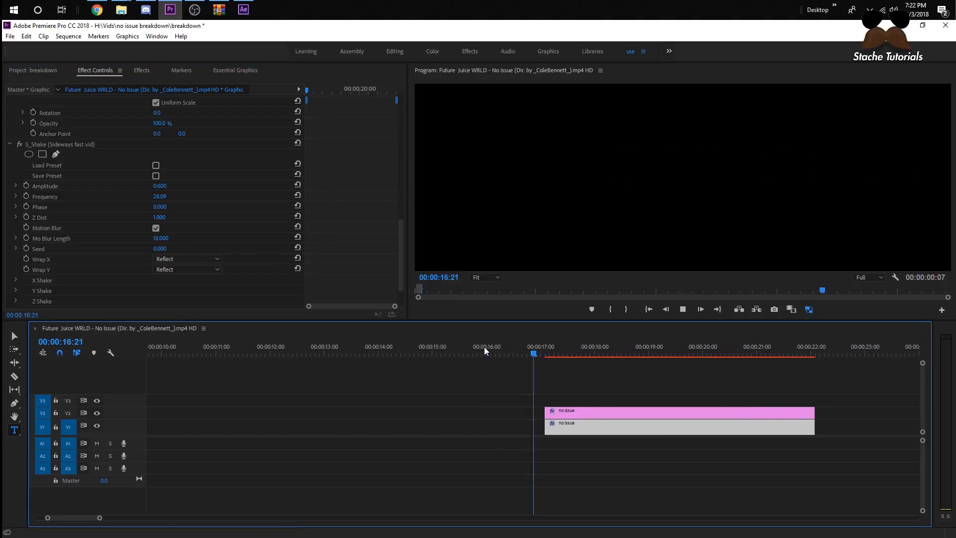
key("space")
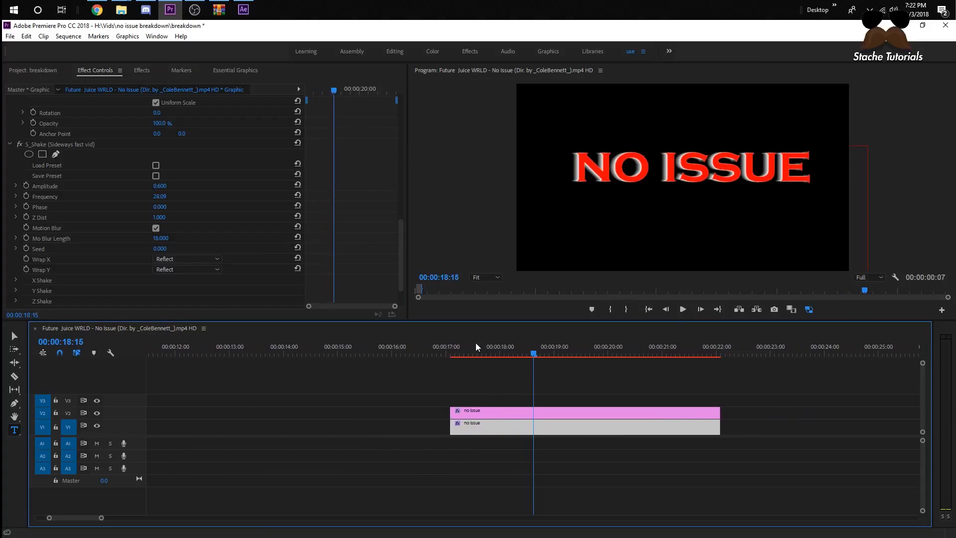
left_click(155, 185)
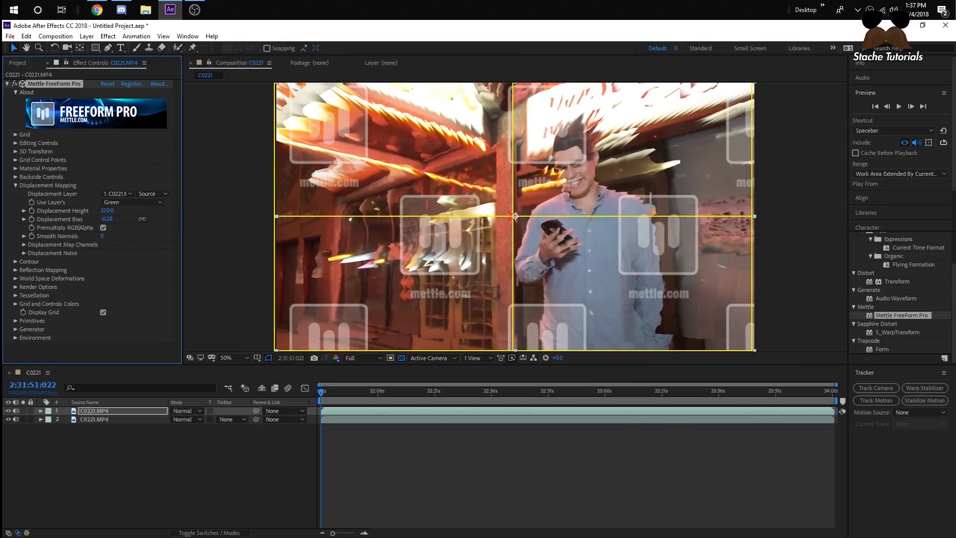
In After Effects, change FreeForm Pro's Displacement Height on the top C0221.MP4 layer to a strongly negative value.
left_click_drag(84, 221, 155, 219)
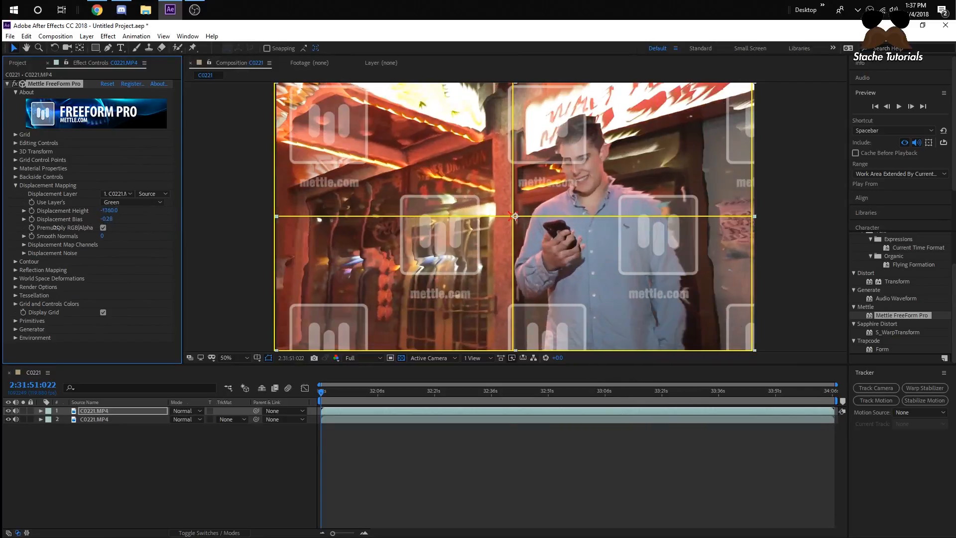
mouse_move(56, 228)
left_mouse_down()
mouse_move(221, 213)
mouse_move(58, 217)
left_mouse_up()
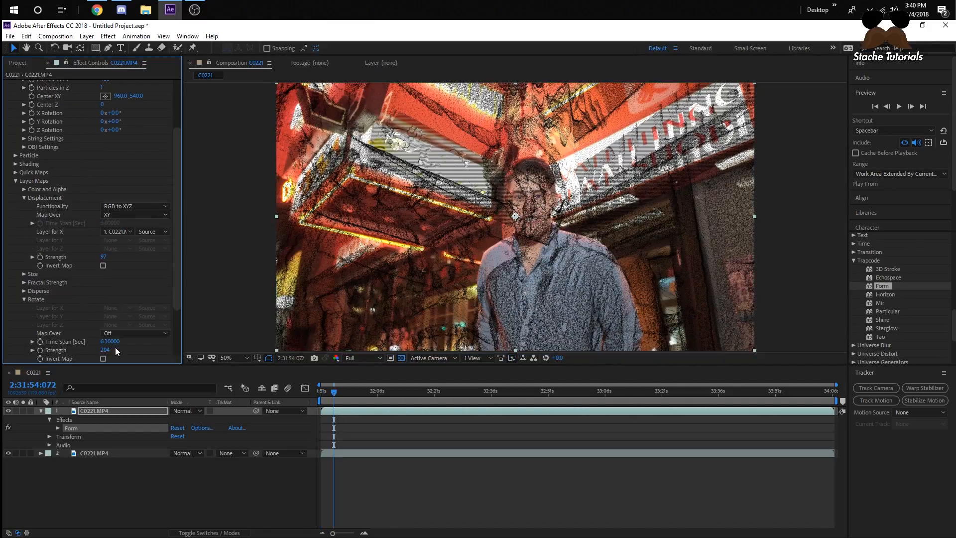
Assign the top C0221.MP4 layer to Form's Disperse layer map and set its Map Over to XY.
left_click_drag(116, 348, 76, 345)
left_click(23, 291)
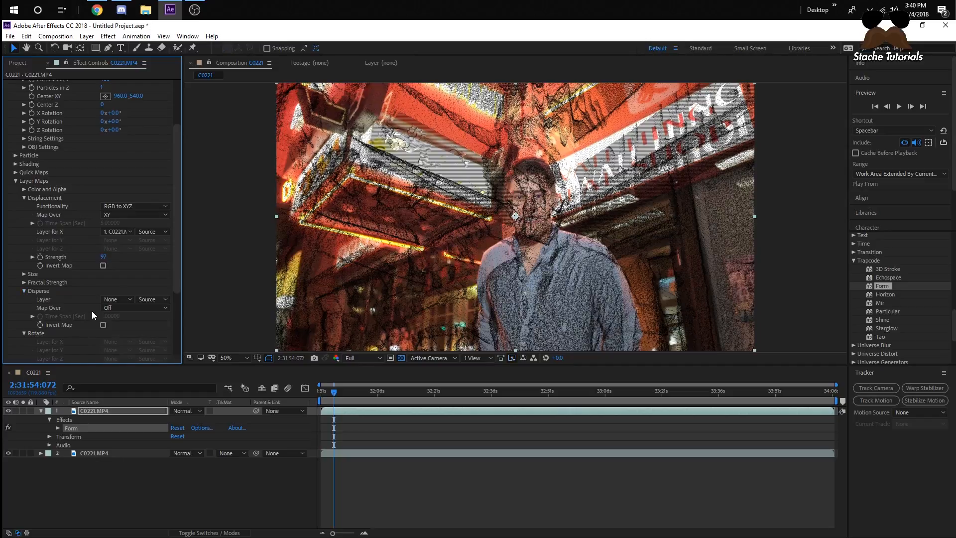
left_click(116, 299)
left_click(117, 324)
left_click(117, 308)
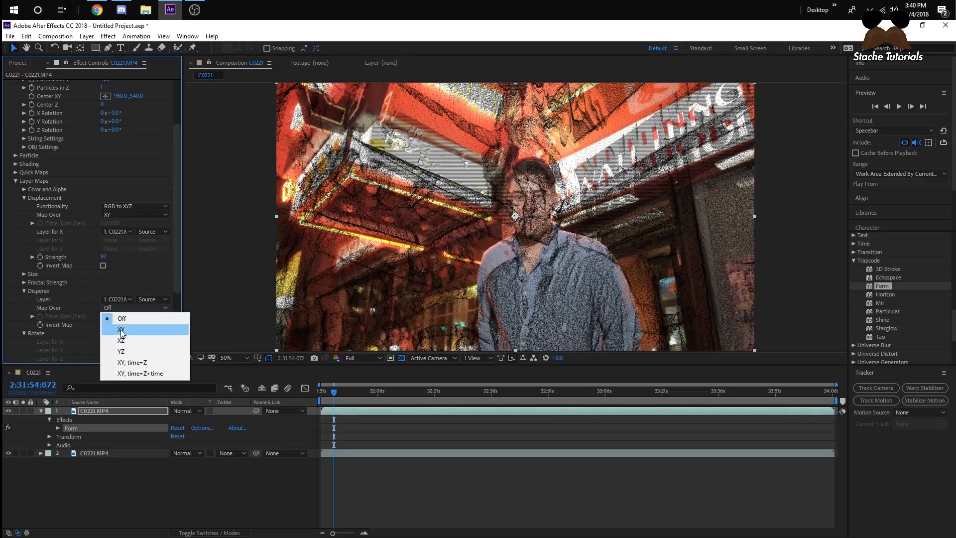
left_click(106, 313)
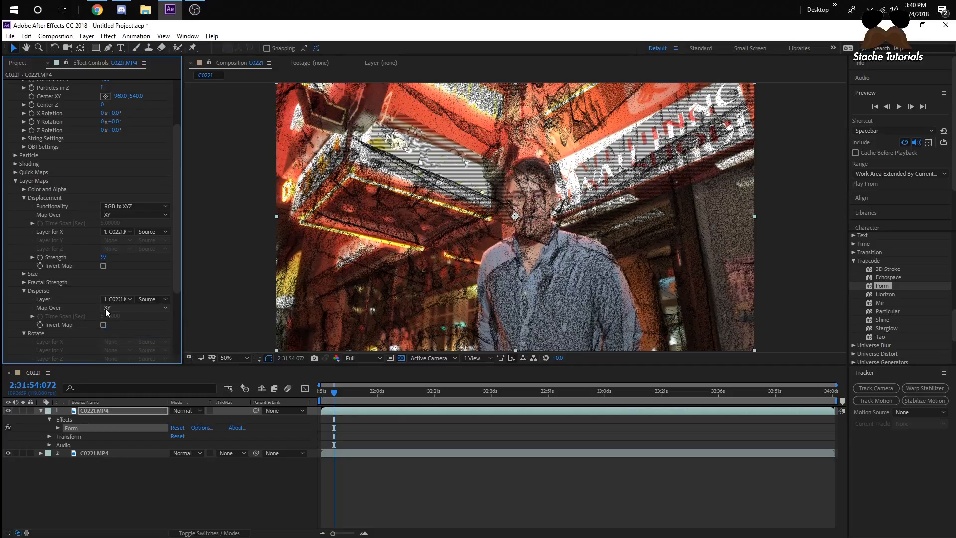
Assign the top C0221.MP4 layer to Form's Size layer map and set its Map Over to XY.
left_click(24, 283)
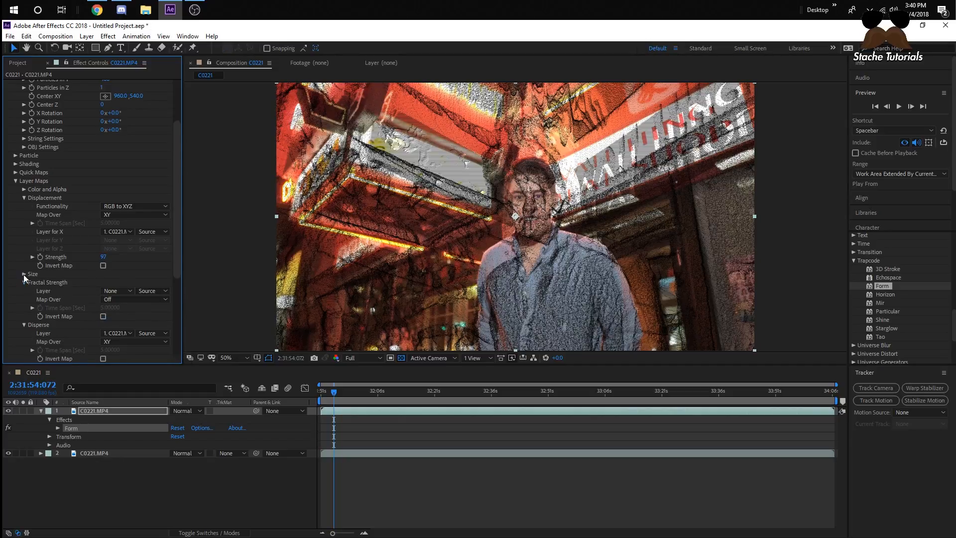
left_click(107, 283)
left_click(114, 304)
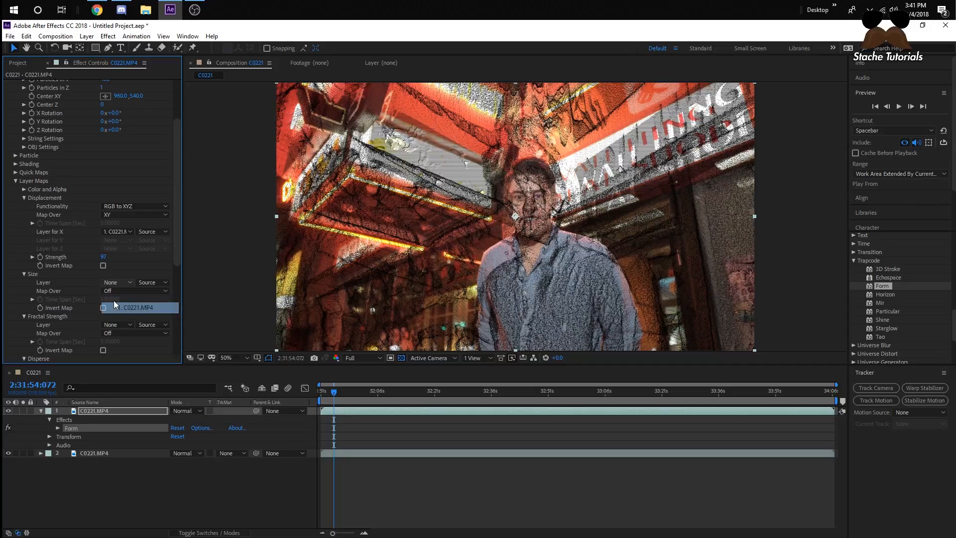
left_click(108, 291)
left_click(118, 312)
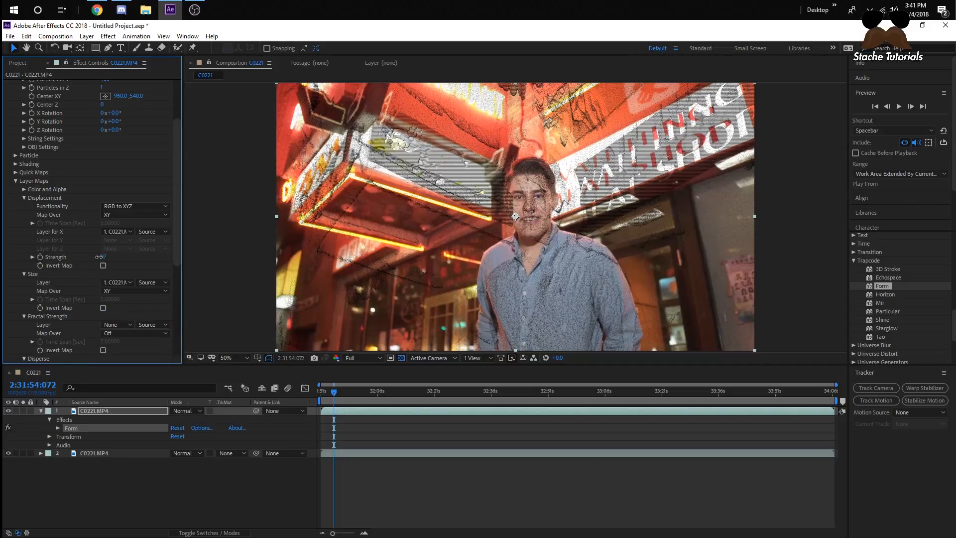
Raise the Displacement Strength in Form's layer maps to 212.
left_click_drag(89, 257, 88, 256)
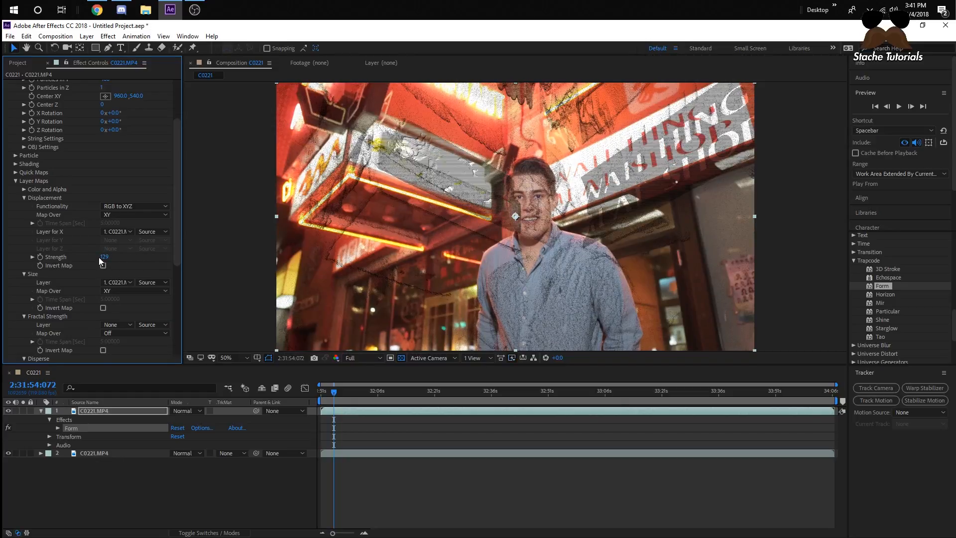
left_click_drag(98, 257, 130, 255)
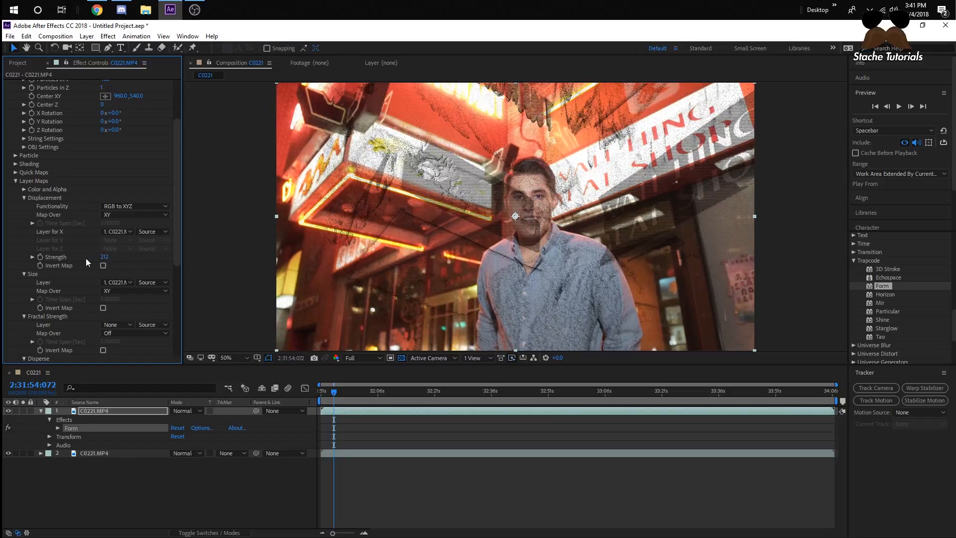